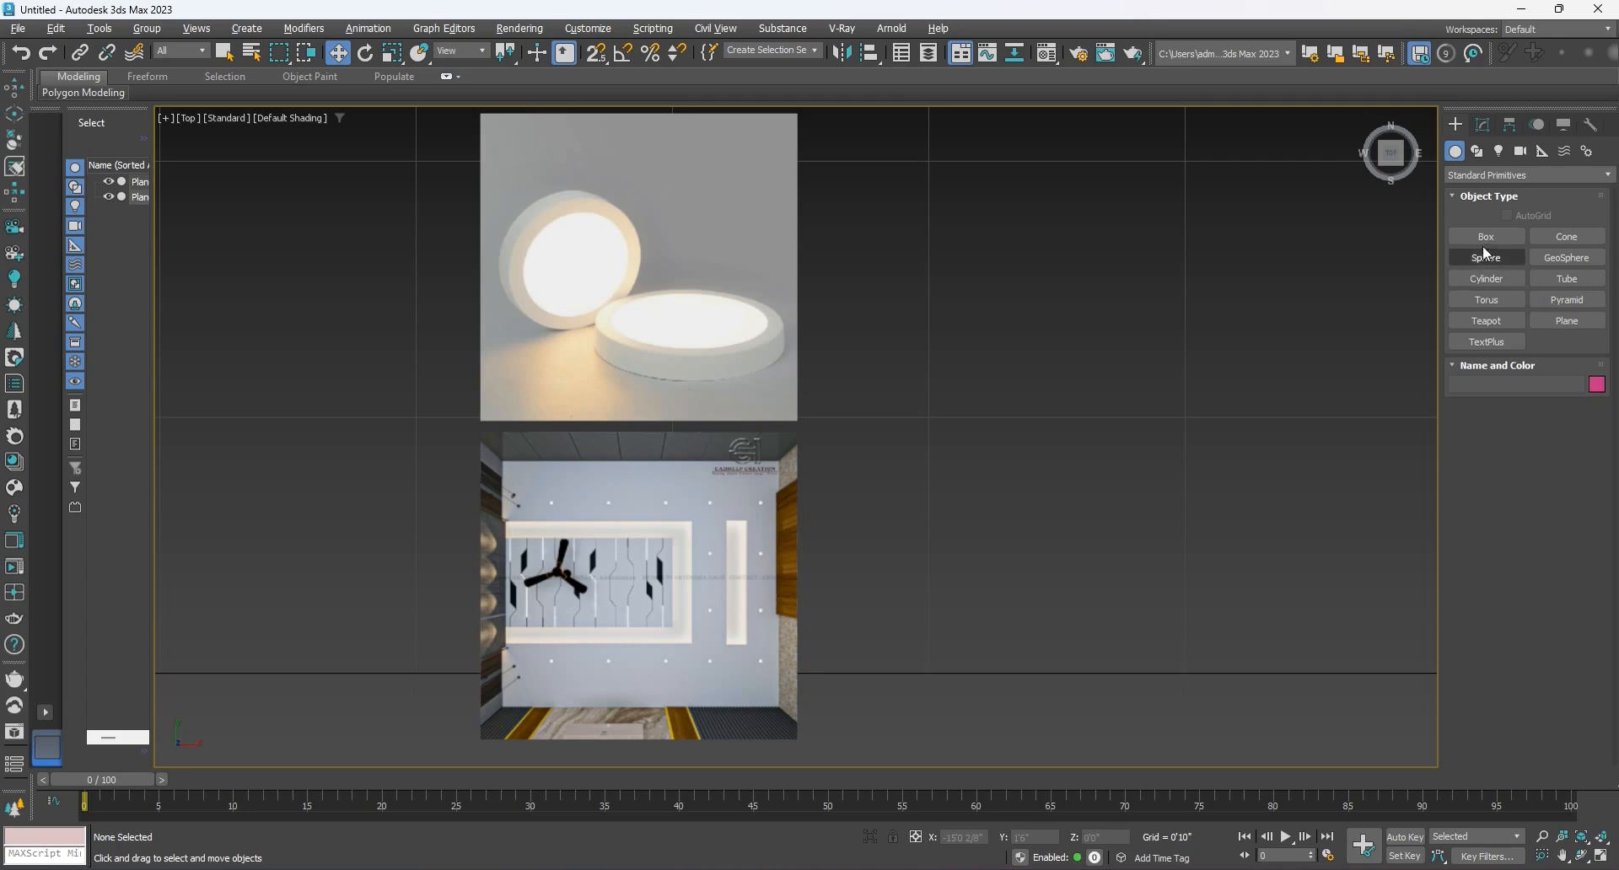
# Step: Create a cylinder about 1" in radius and 1" high in the empty area beside the reference images
pyautogui.click(1477, 153)
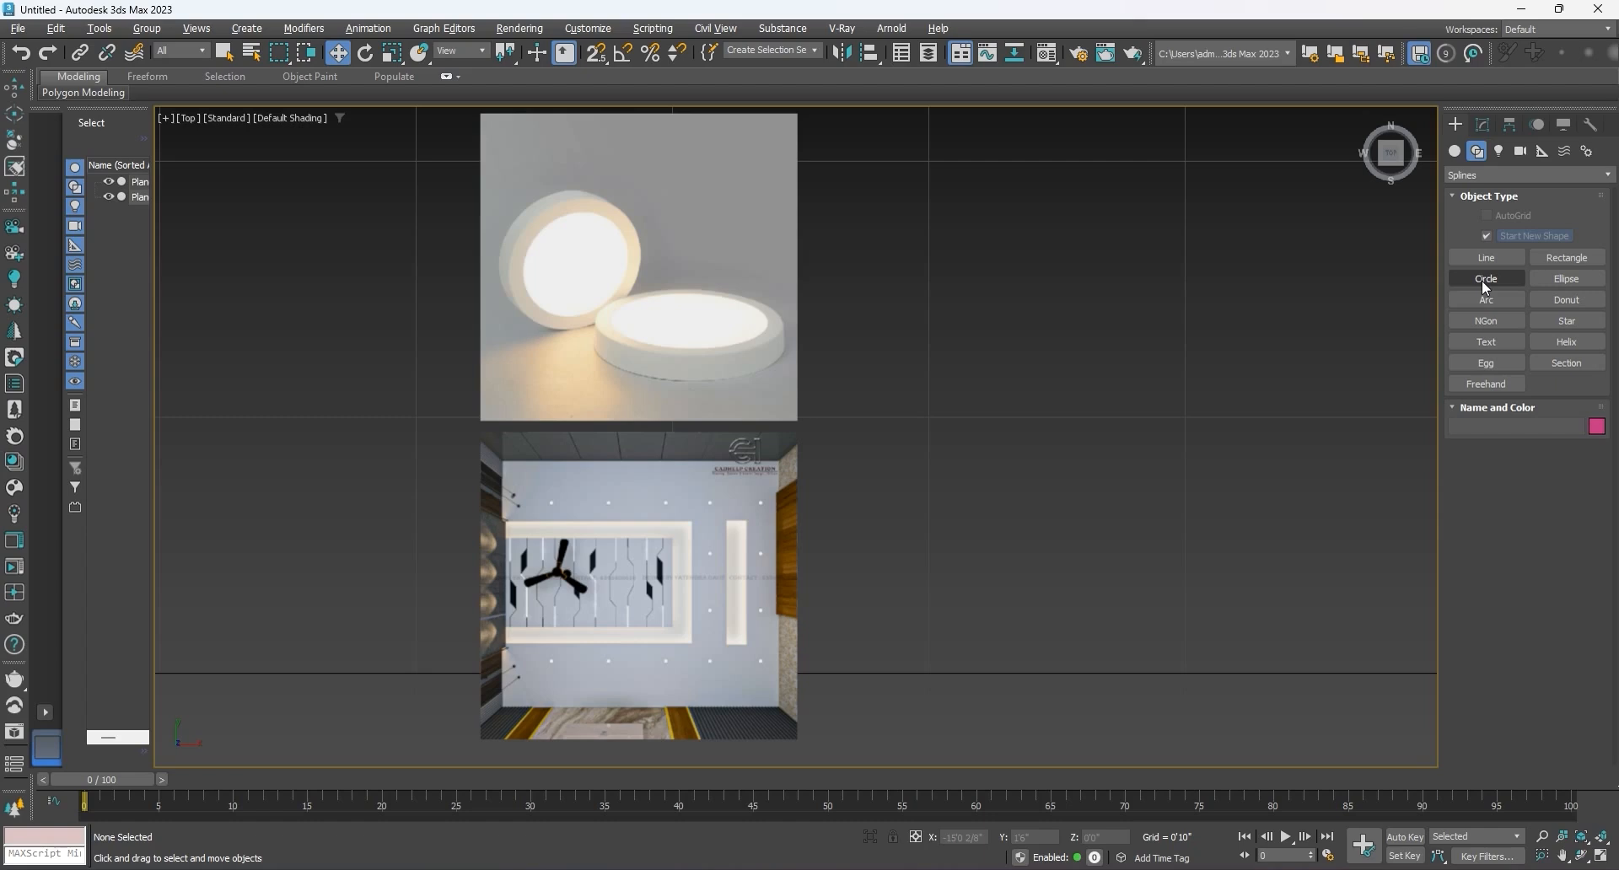
pyautogui.click(1456, 150)
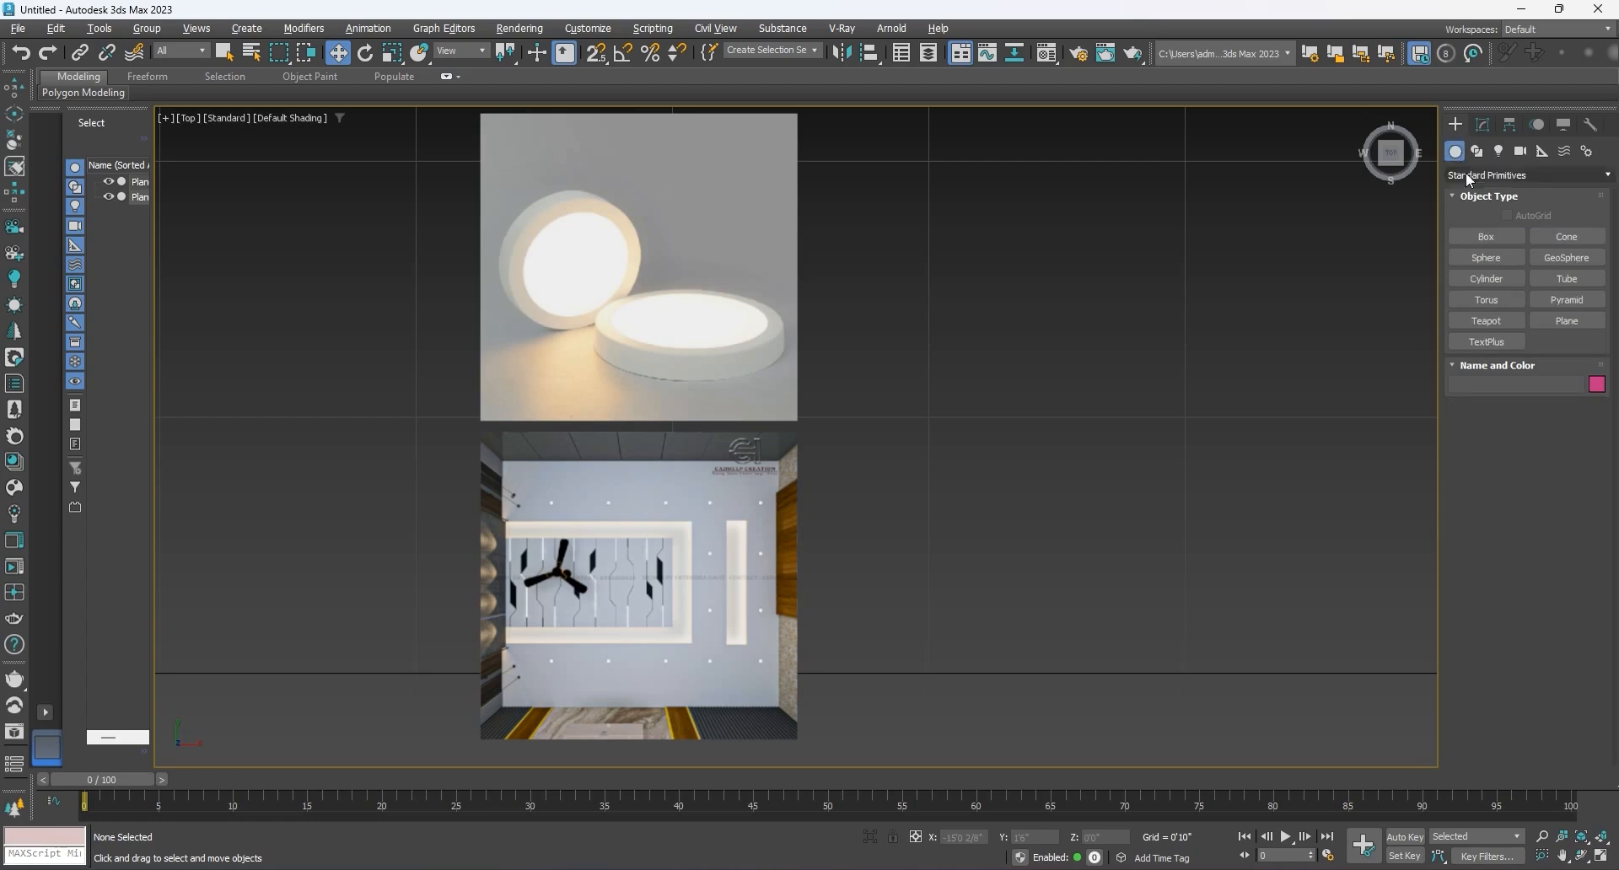
pyautogui.click(1484, 283)
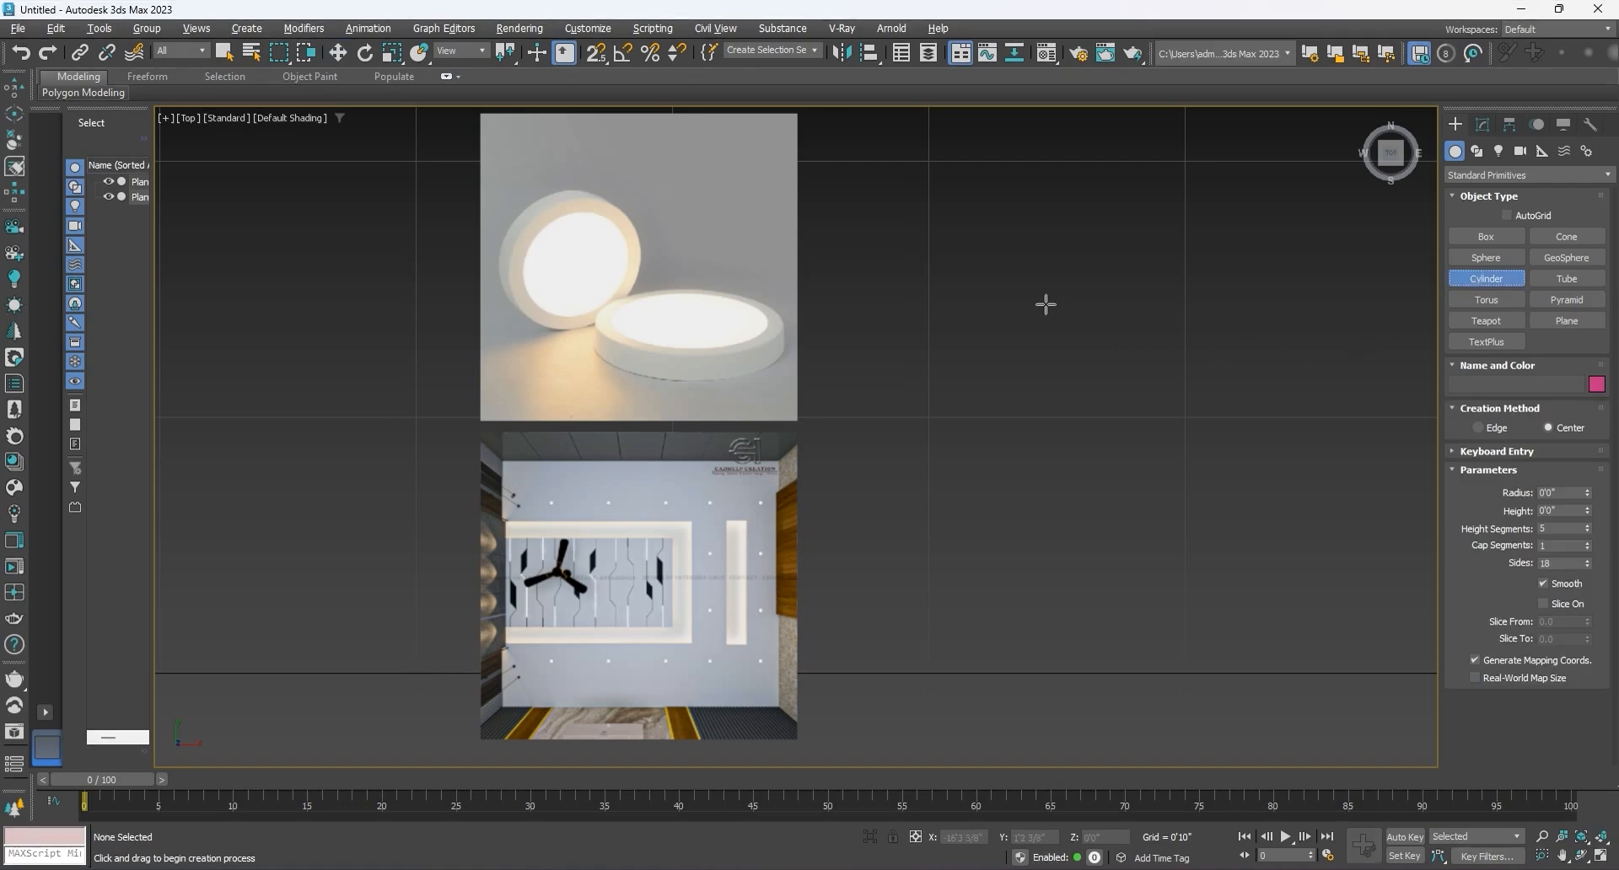
pyautogui.moveTo(1045, 304); pyautogui.dragTo(1065, 326)
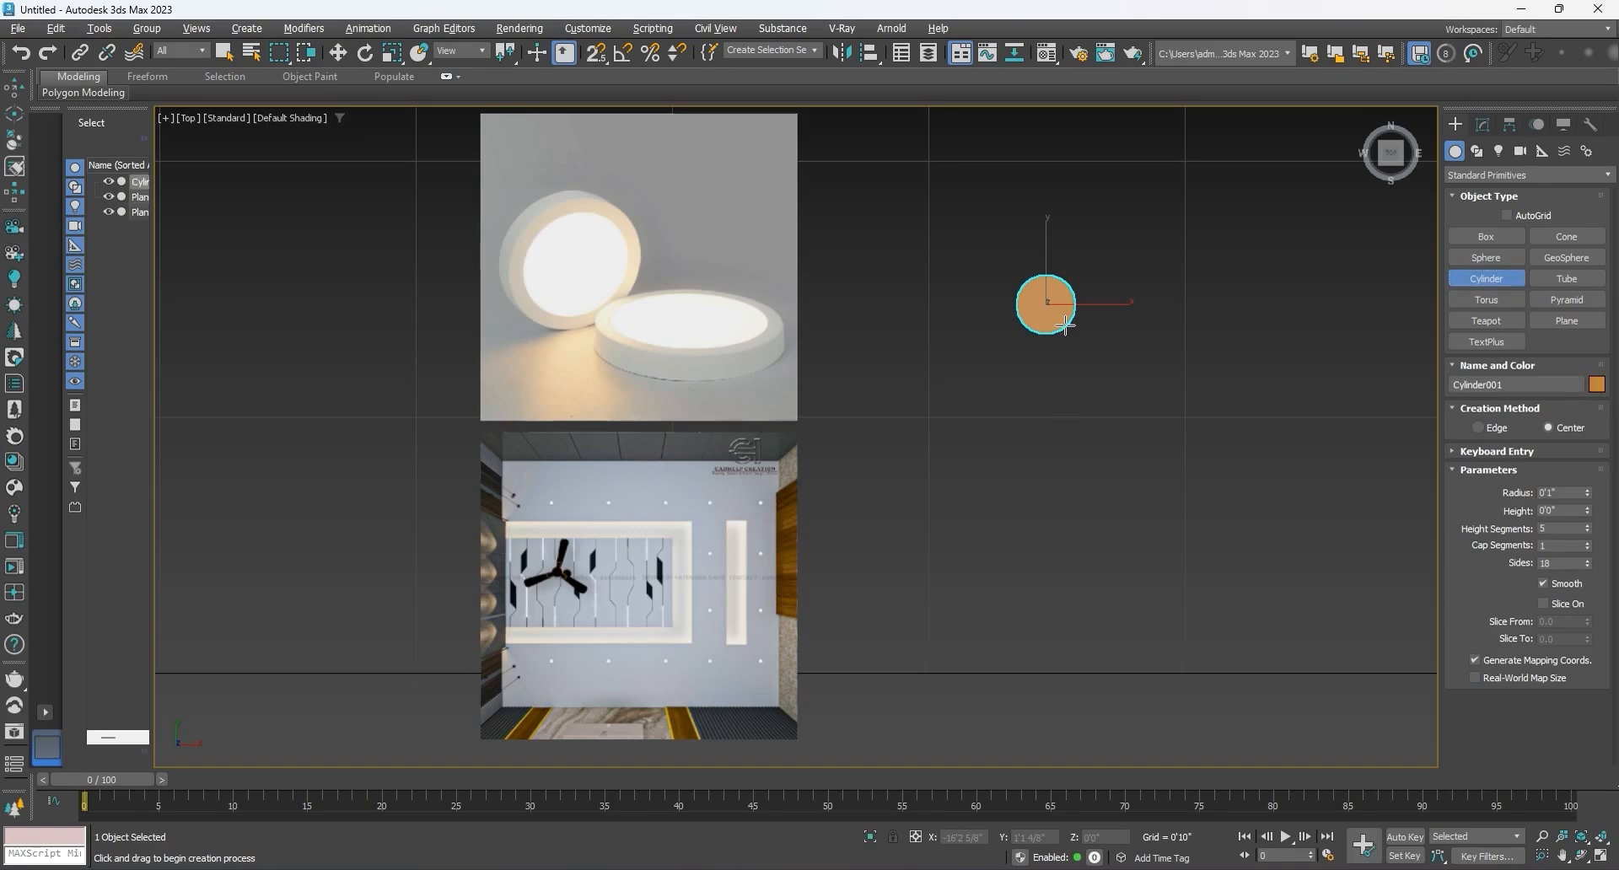
pyautogui.press('w')
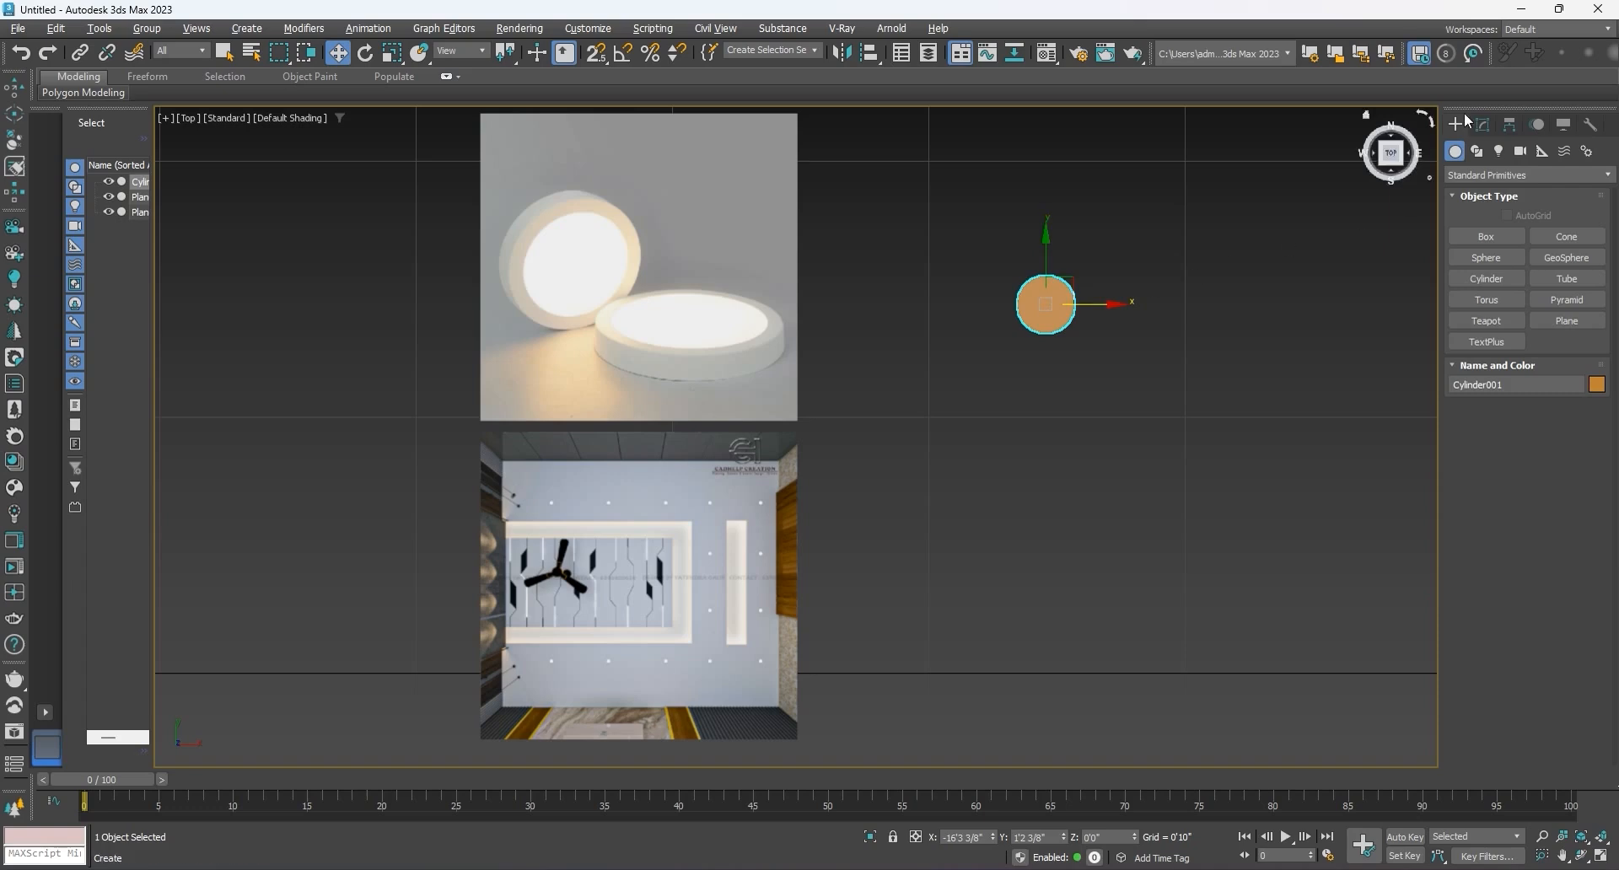
# Step: Set the cylinder's radius to 2"
pyautogui.click(1476, 125)
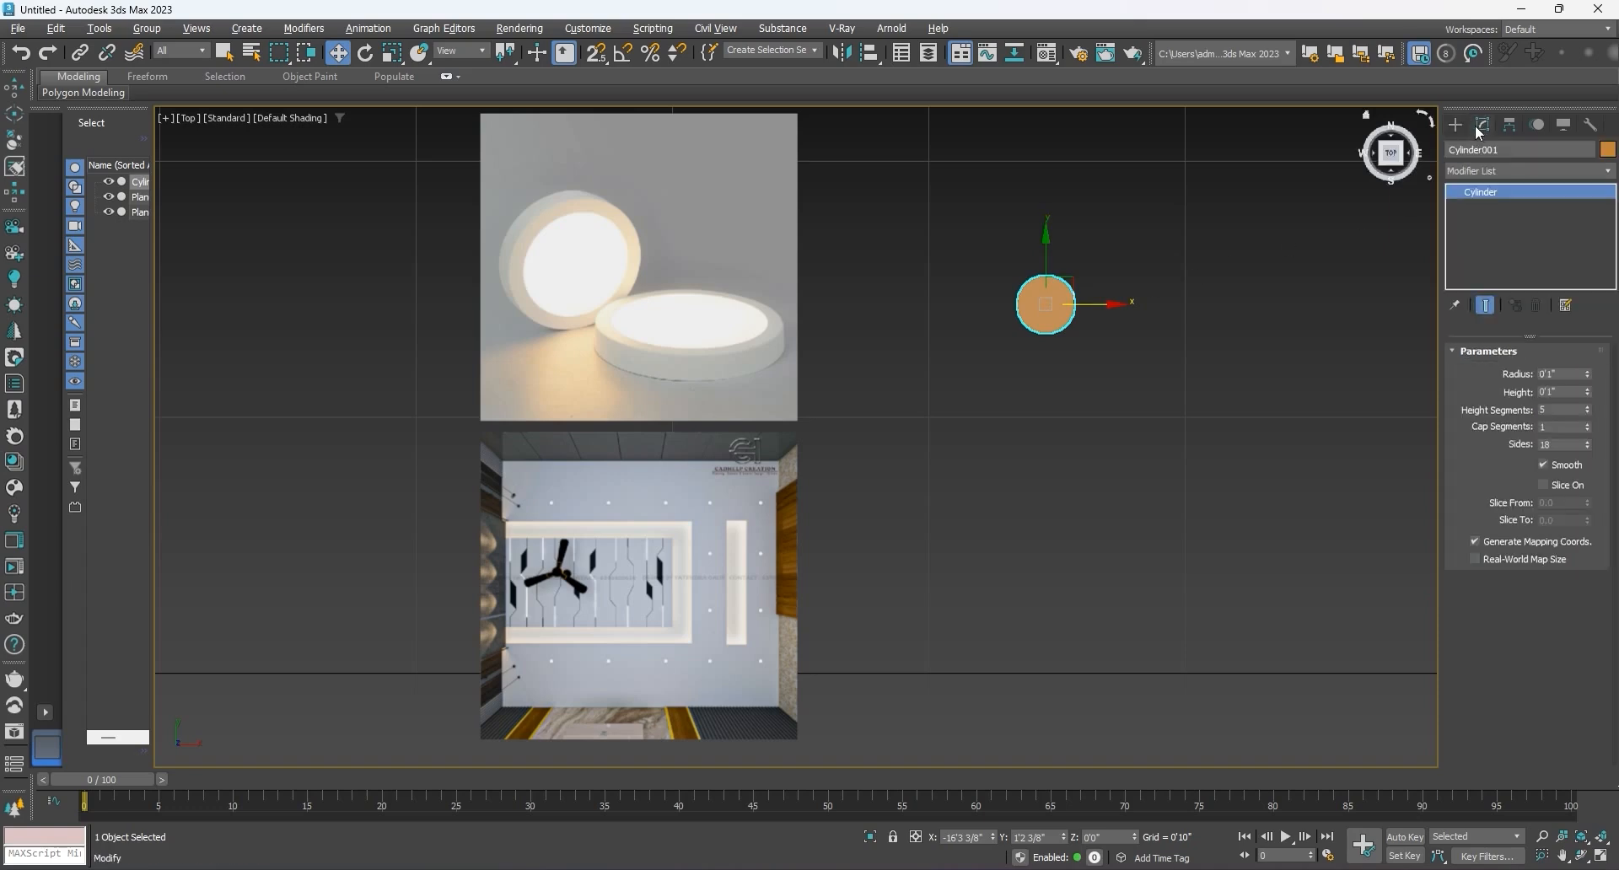
pyautogui.doubleClick(1563, 375)
pyautogui.write('2')
pyautogui.press('Return')
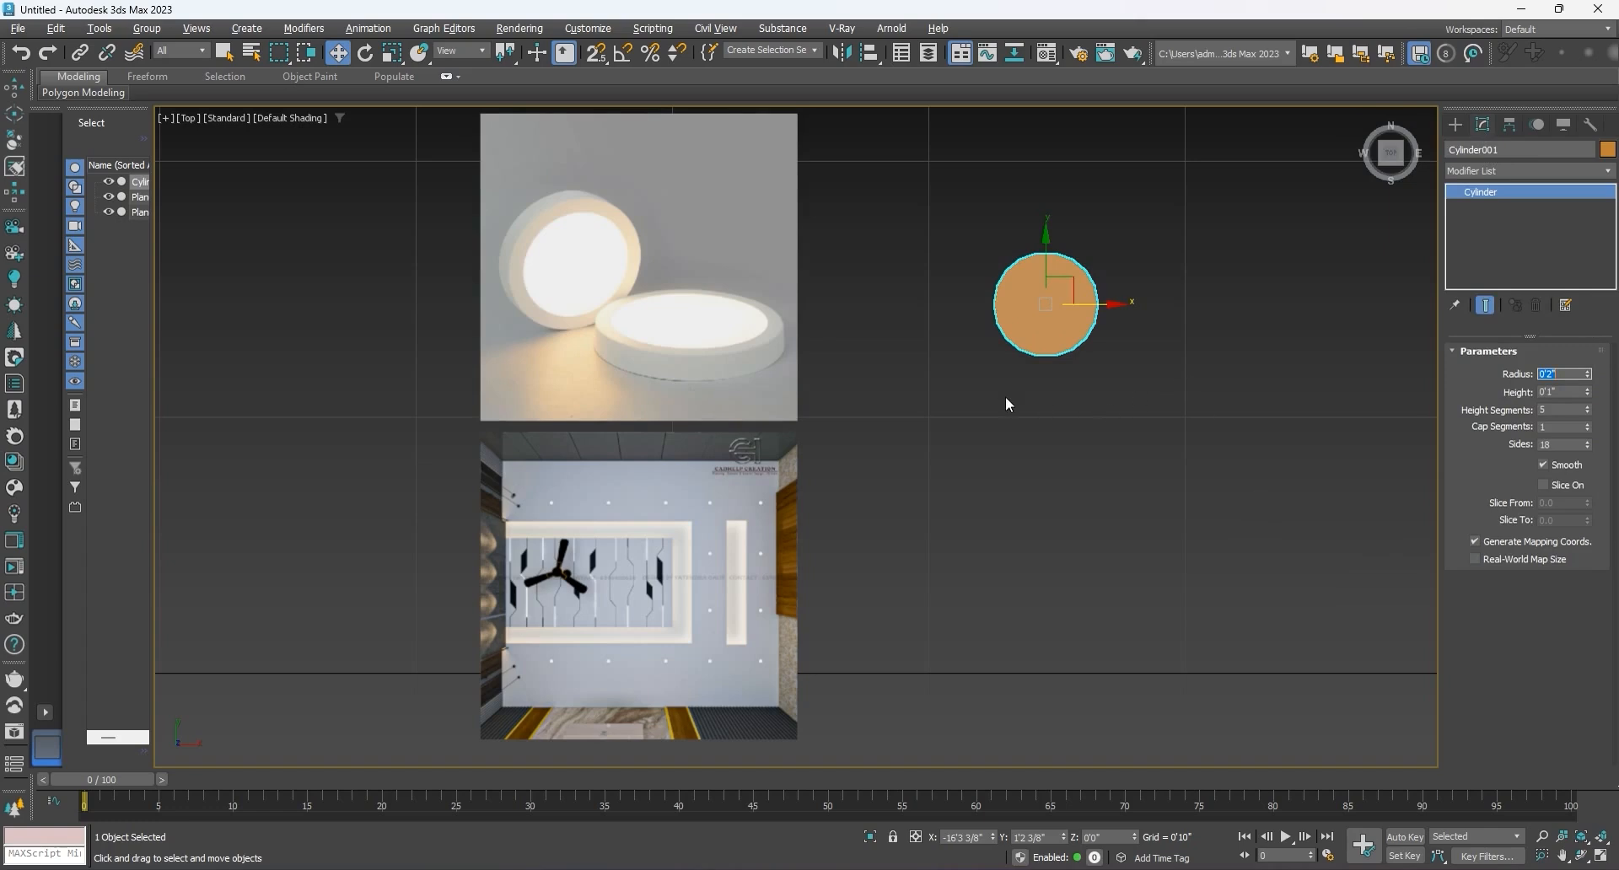
# Step: Set the cylinder to 48 sides and 1 height segment, with edged faces displayed
pyautogui.keyDown('alt'); pyautogui.moveTo(1006, 398); pyautogui.dragTo(1072, 321, button='middle'); pyautogui.keyUp('alt')
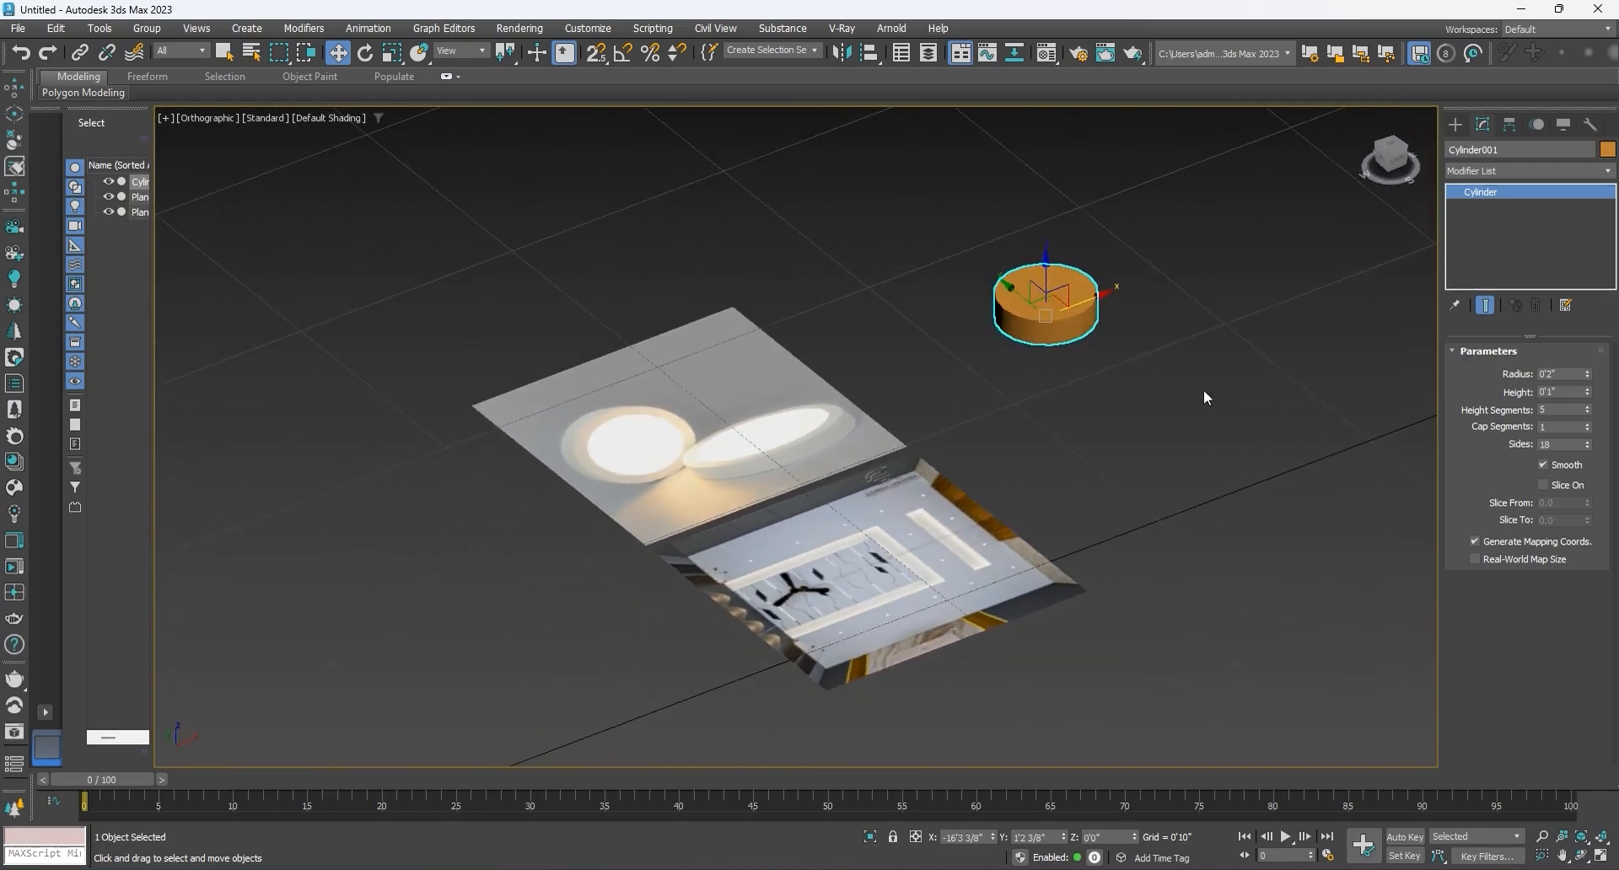
pyautogui.moveTo(1591, 449); pyautogui.dragTo(1589, 417)
pyautogui.scroll(3, 1052, 301)
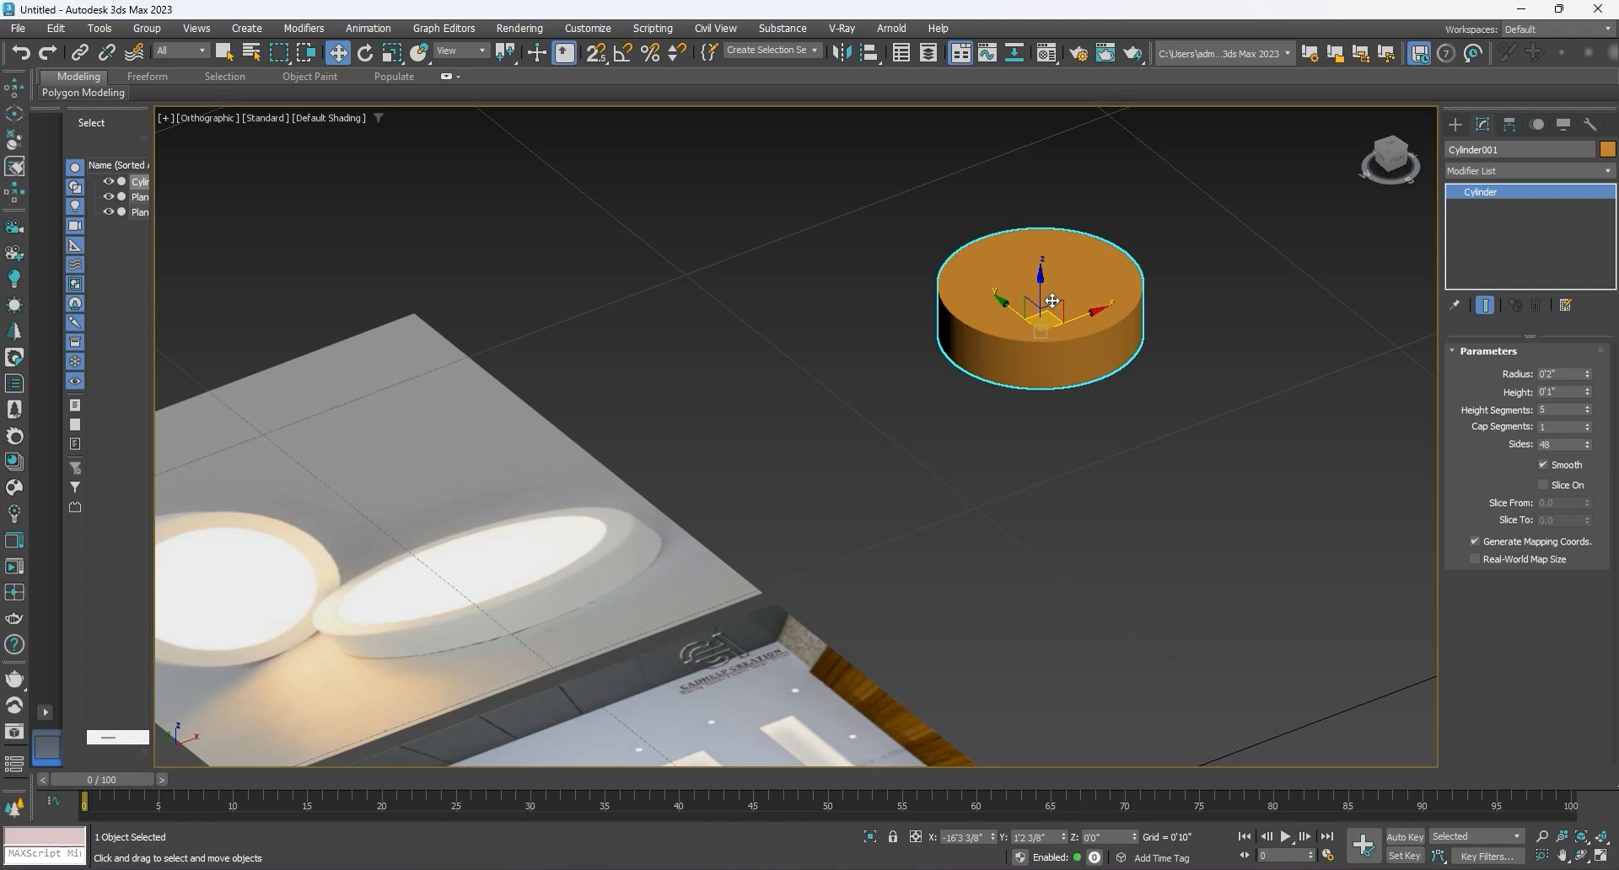
pyautogui.press('F4')
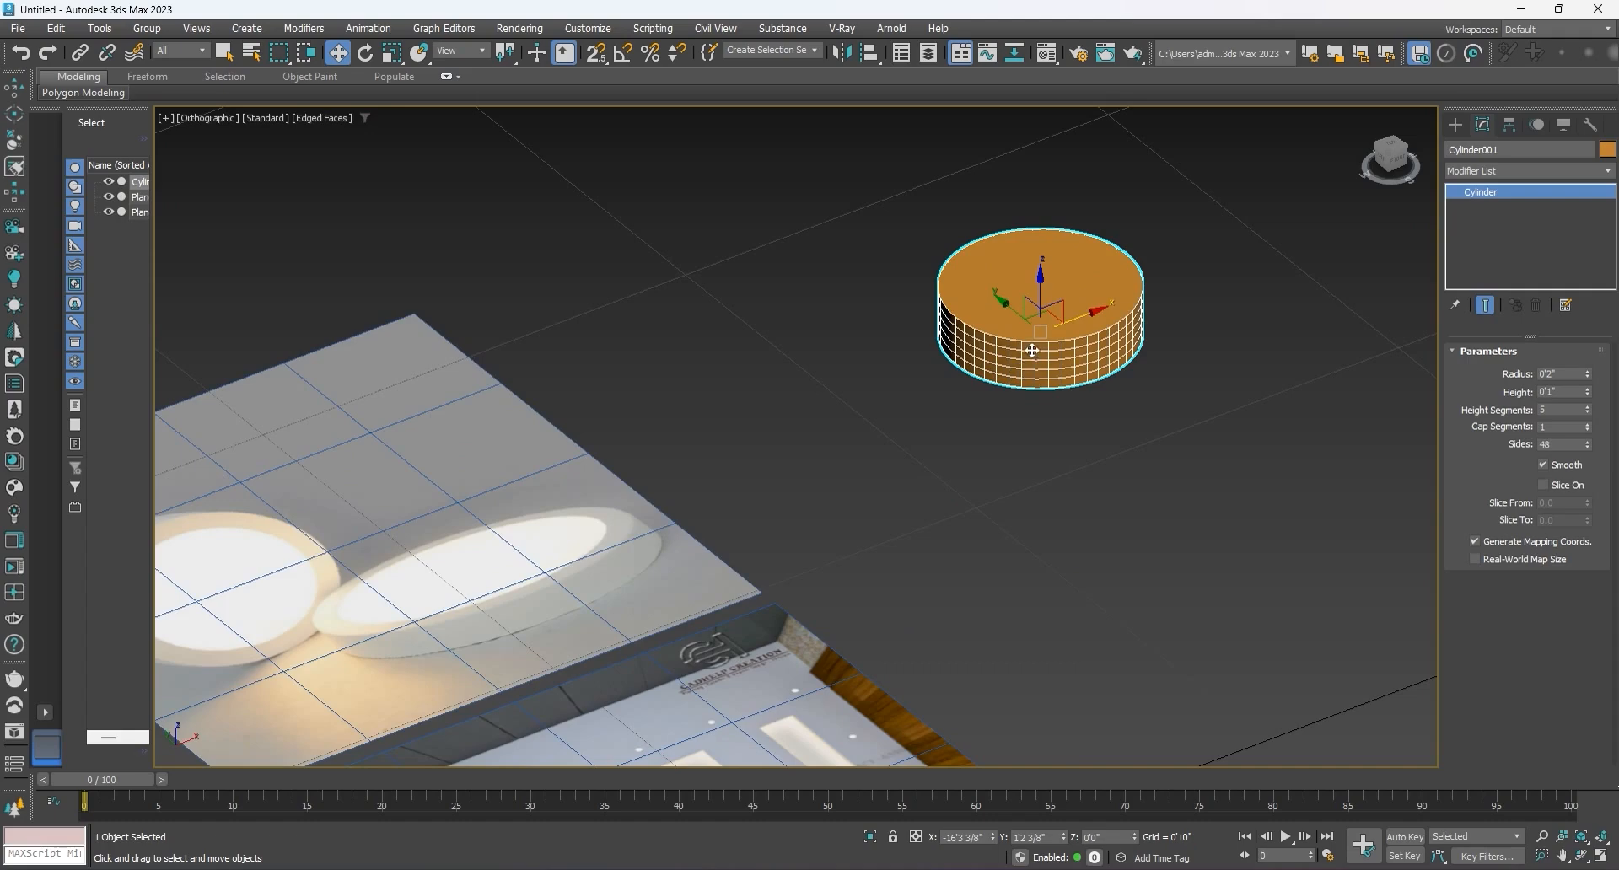
pyautogui.click(1560, 407)
pyautogui.write('1')
pyautogui.press('Return')
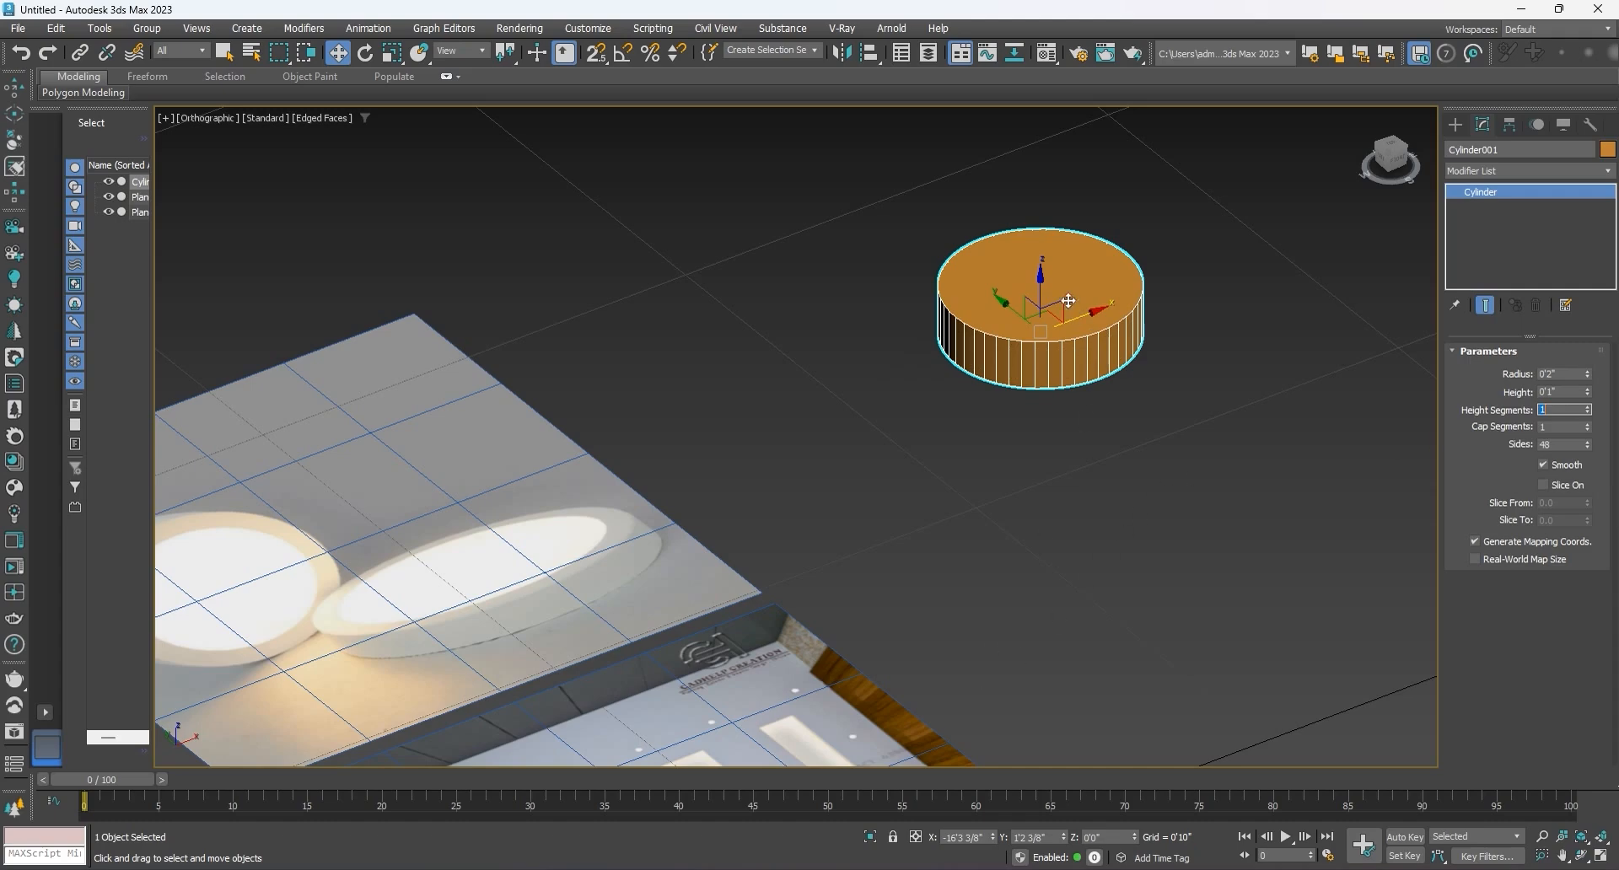
# Step: Isolate the cylinder and apply an Edit Poly modifier to it
pyautogui.click(871, 837)
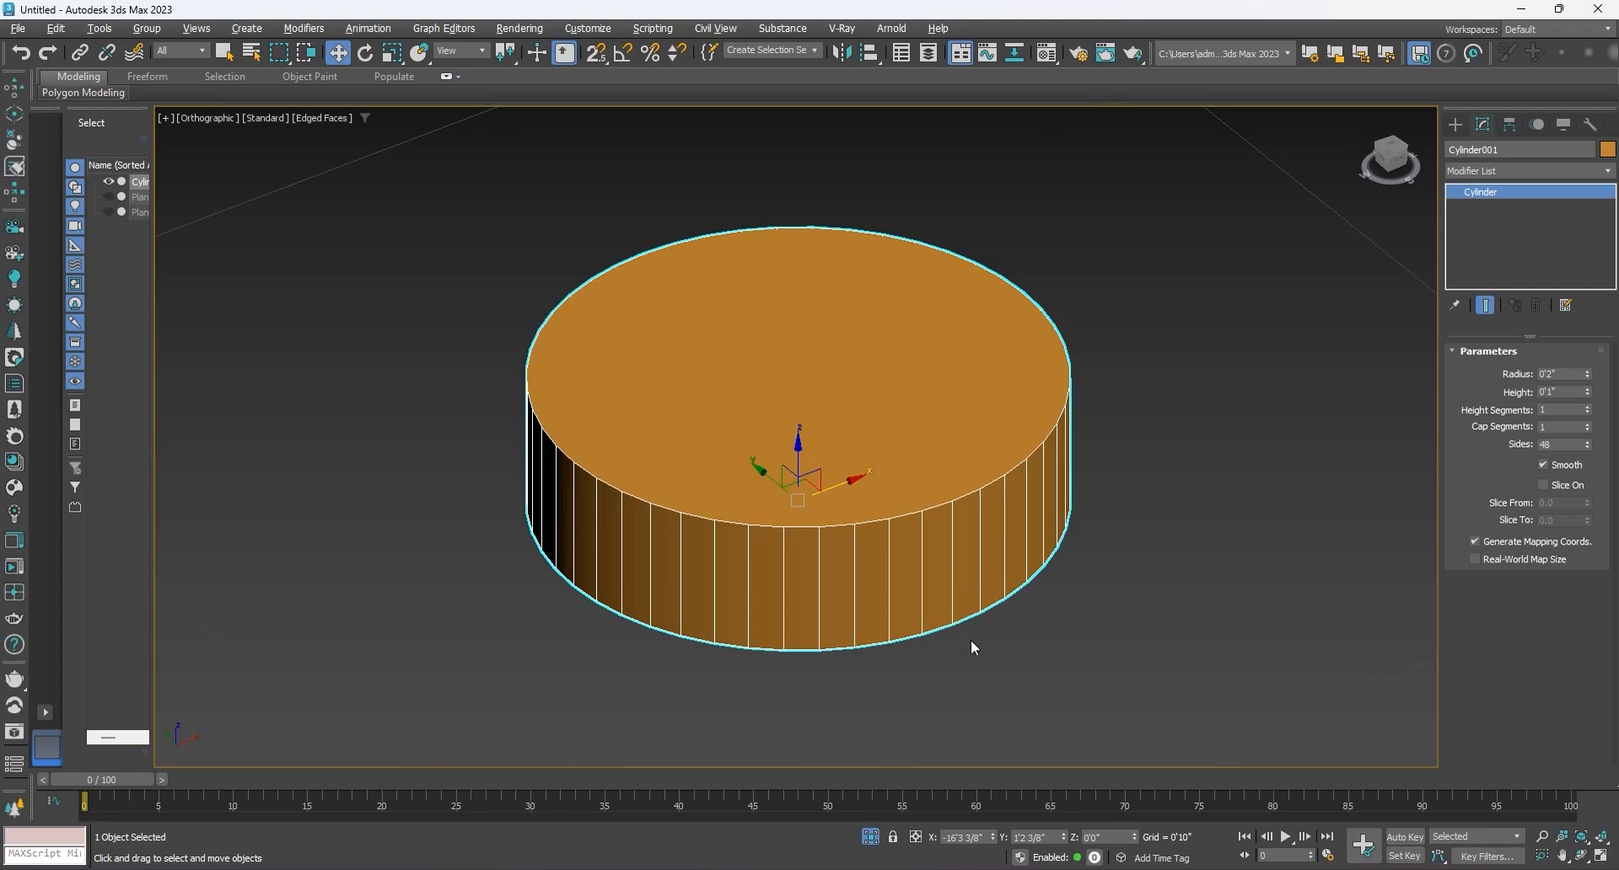
pyautogui.keyDown('alt'); pyautogui.moveTo(970, 640); pyautogui.dragTo(950, 495, button='middle'); pyautogui.keyUp('alt')
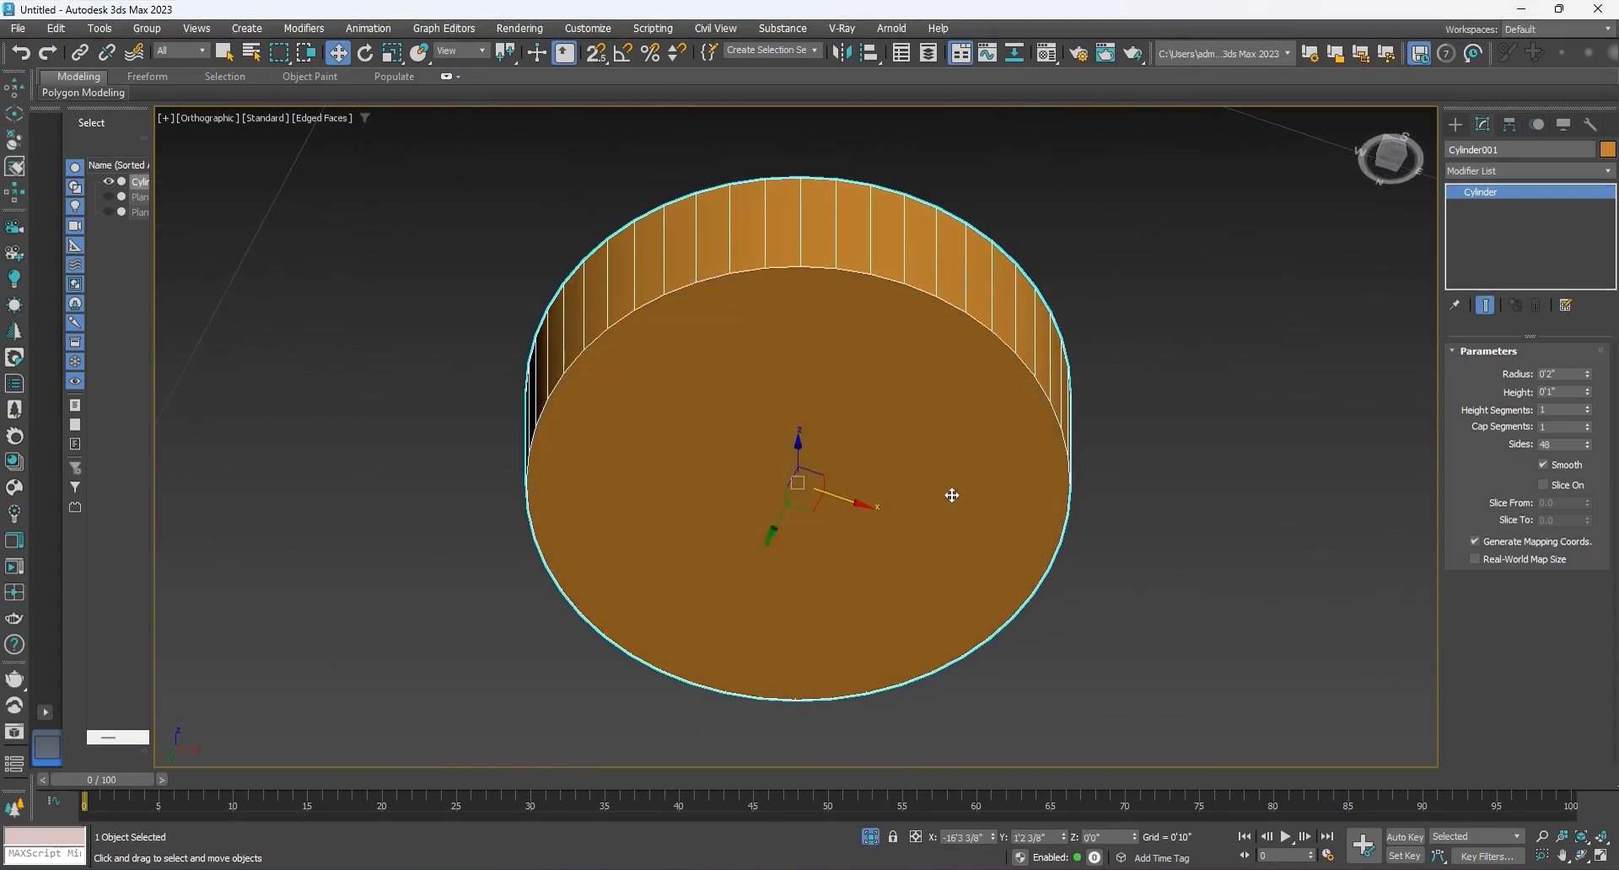
pyautogui.click(1479, 169)
pyautogui.write('e')
pyautogui.click(1474, 230)
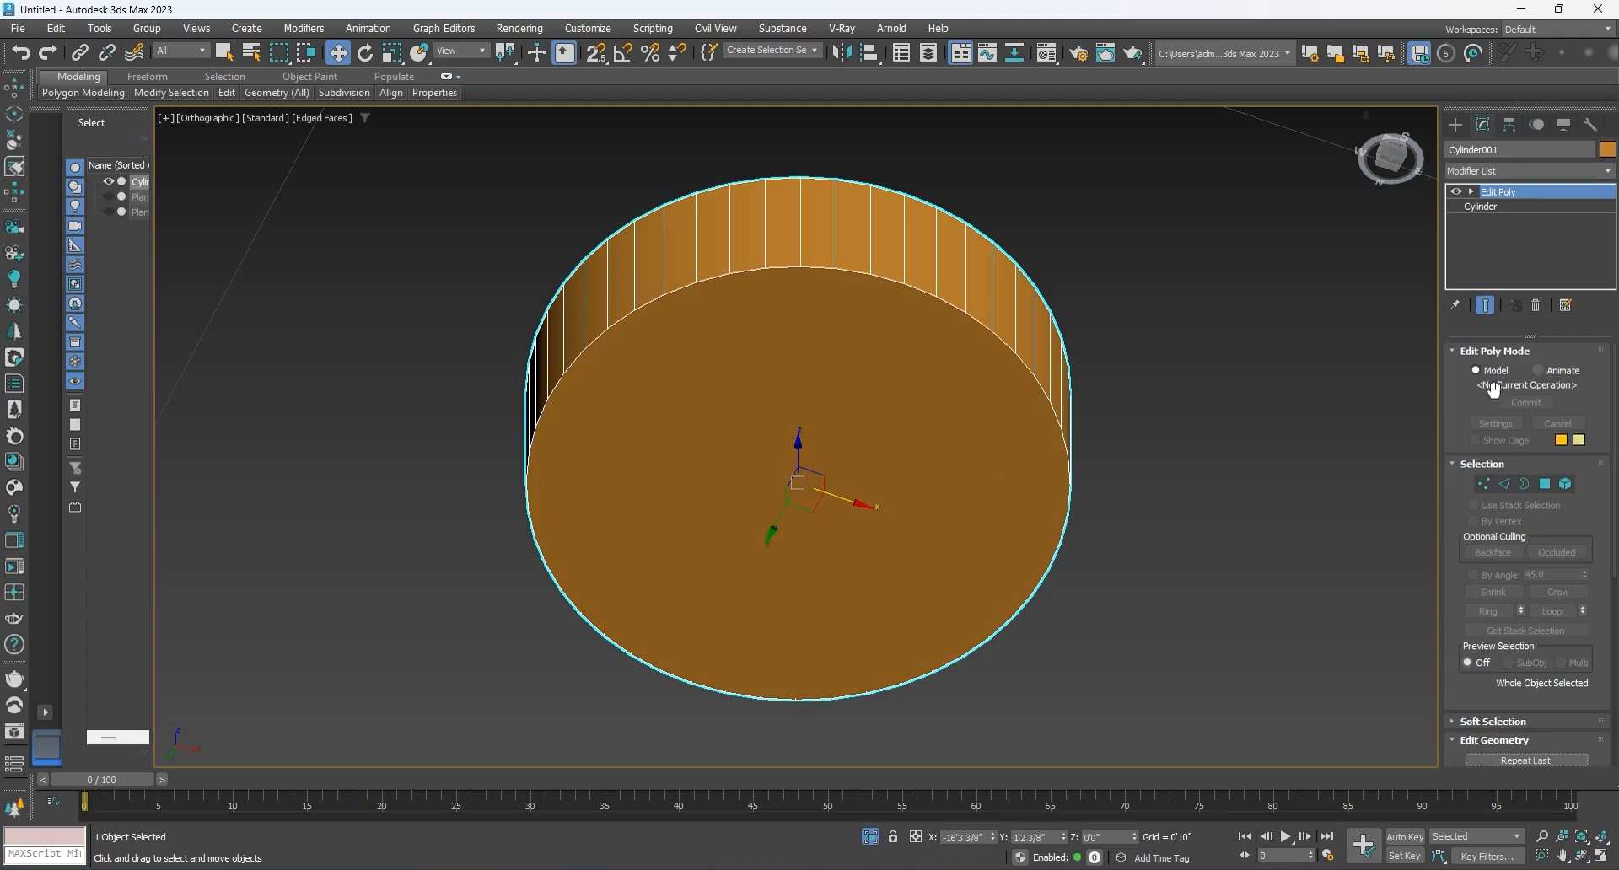
# Step: Inset the cylinder's bottom cap polygon by 2/8" to form a thin rim
pyautogui.click(1545, 485)
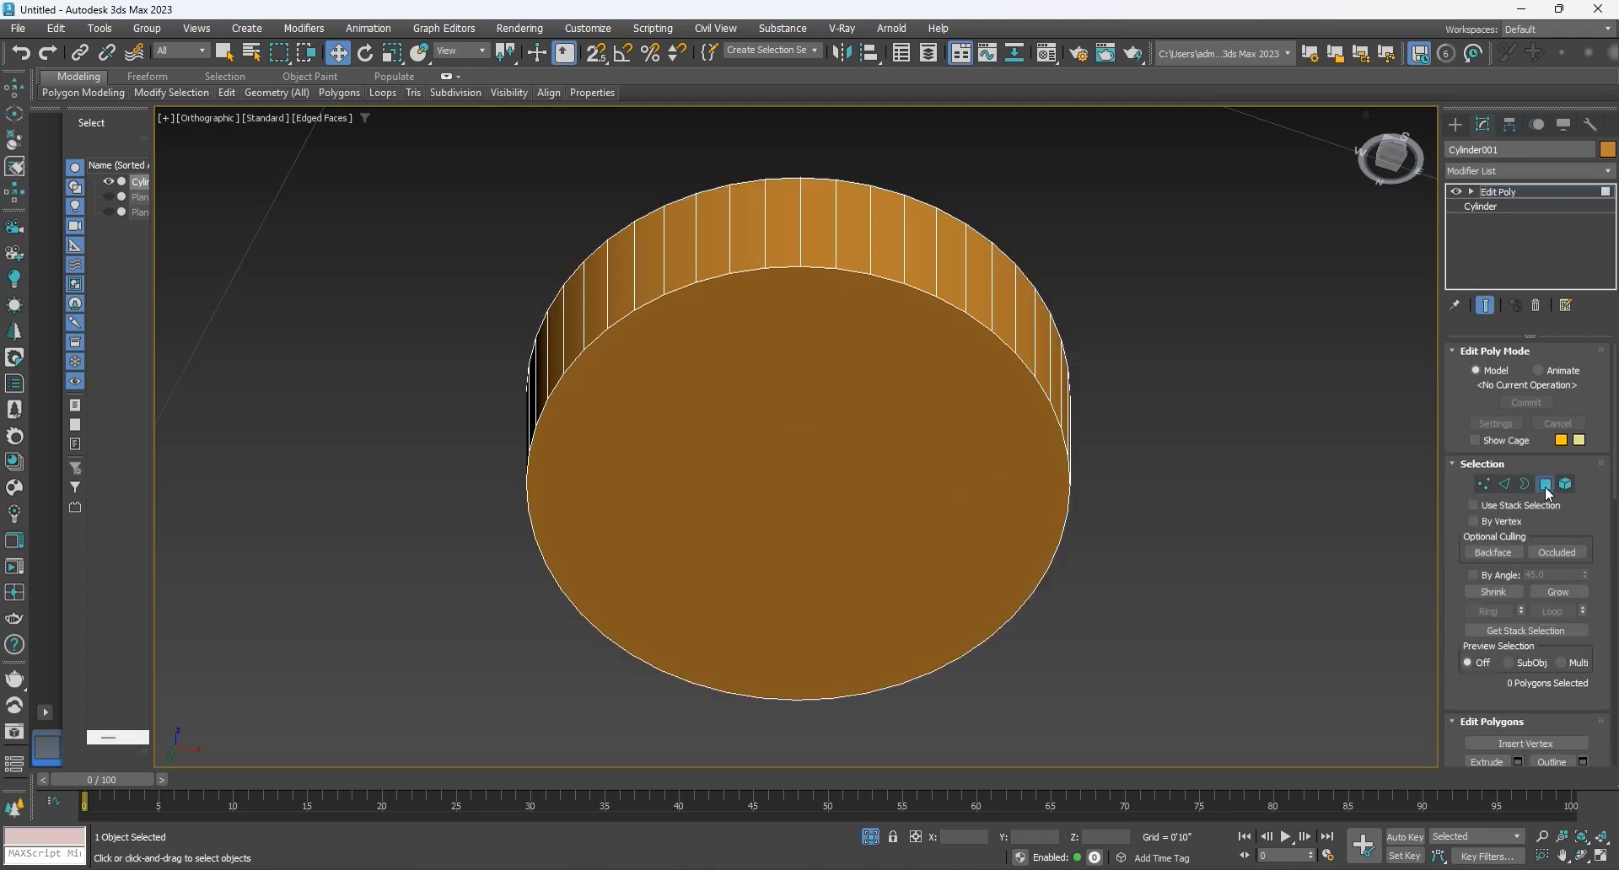
pyautogui.click(871, 443)
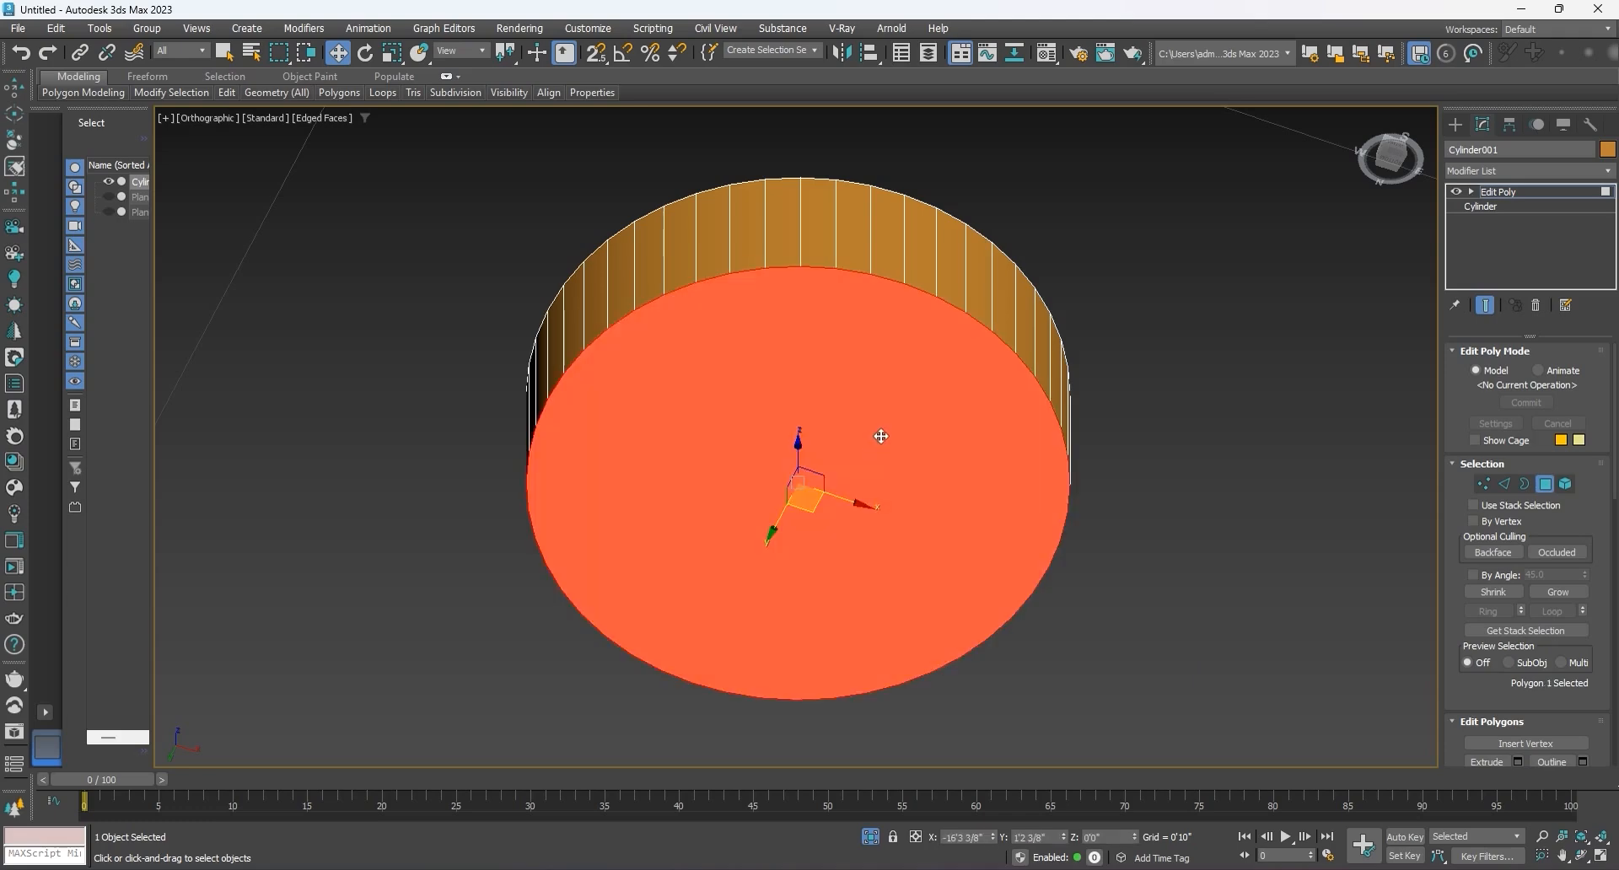
pyautogui.scroll(-4, 1520, 727)
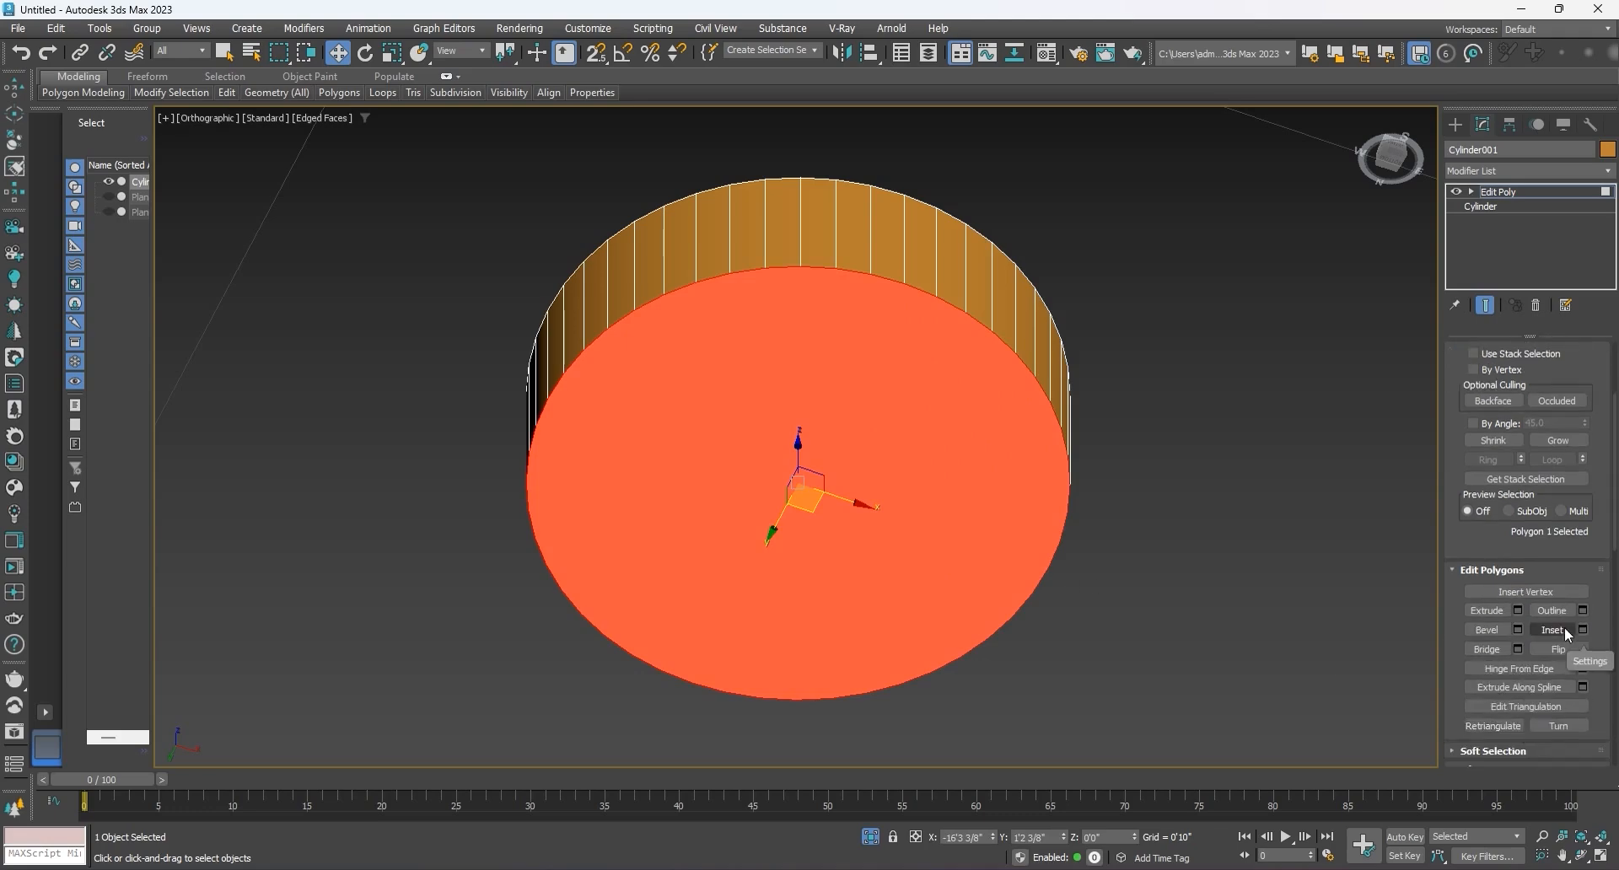
pyautogui.click(1583, 635)
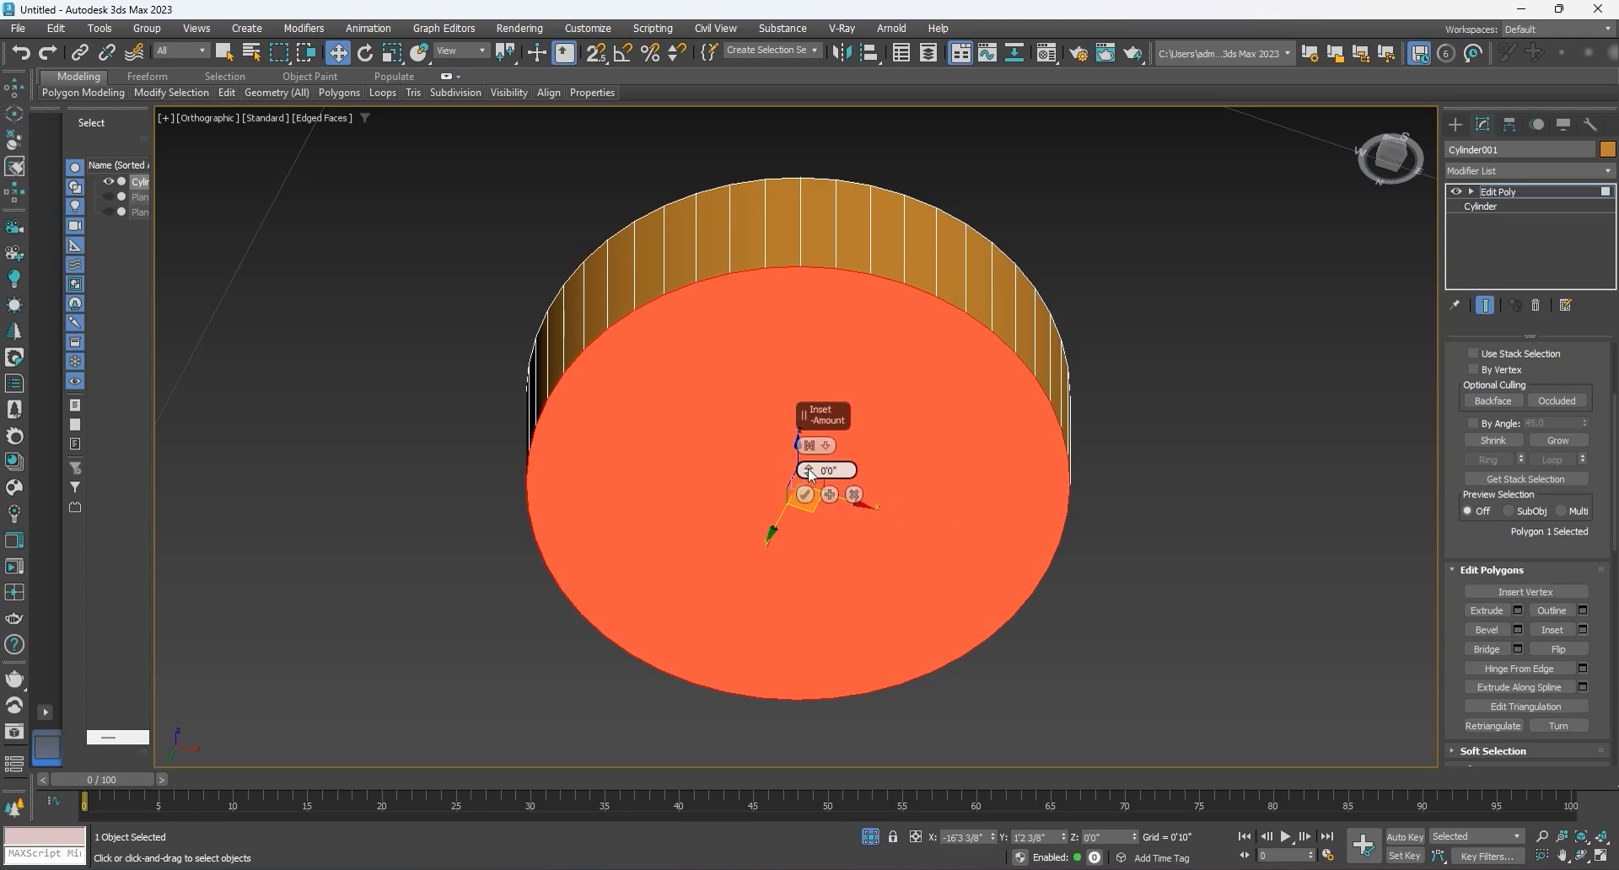
pyautogui.moveTo(841, 470); pyautogui.dragTo(798, 470)
pyautogui.write('.5')
pyautogui.press('Return')
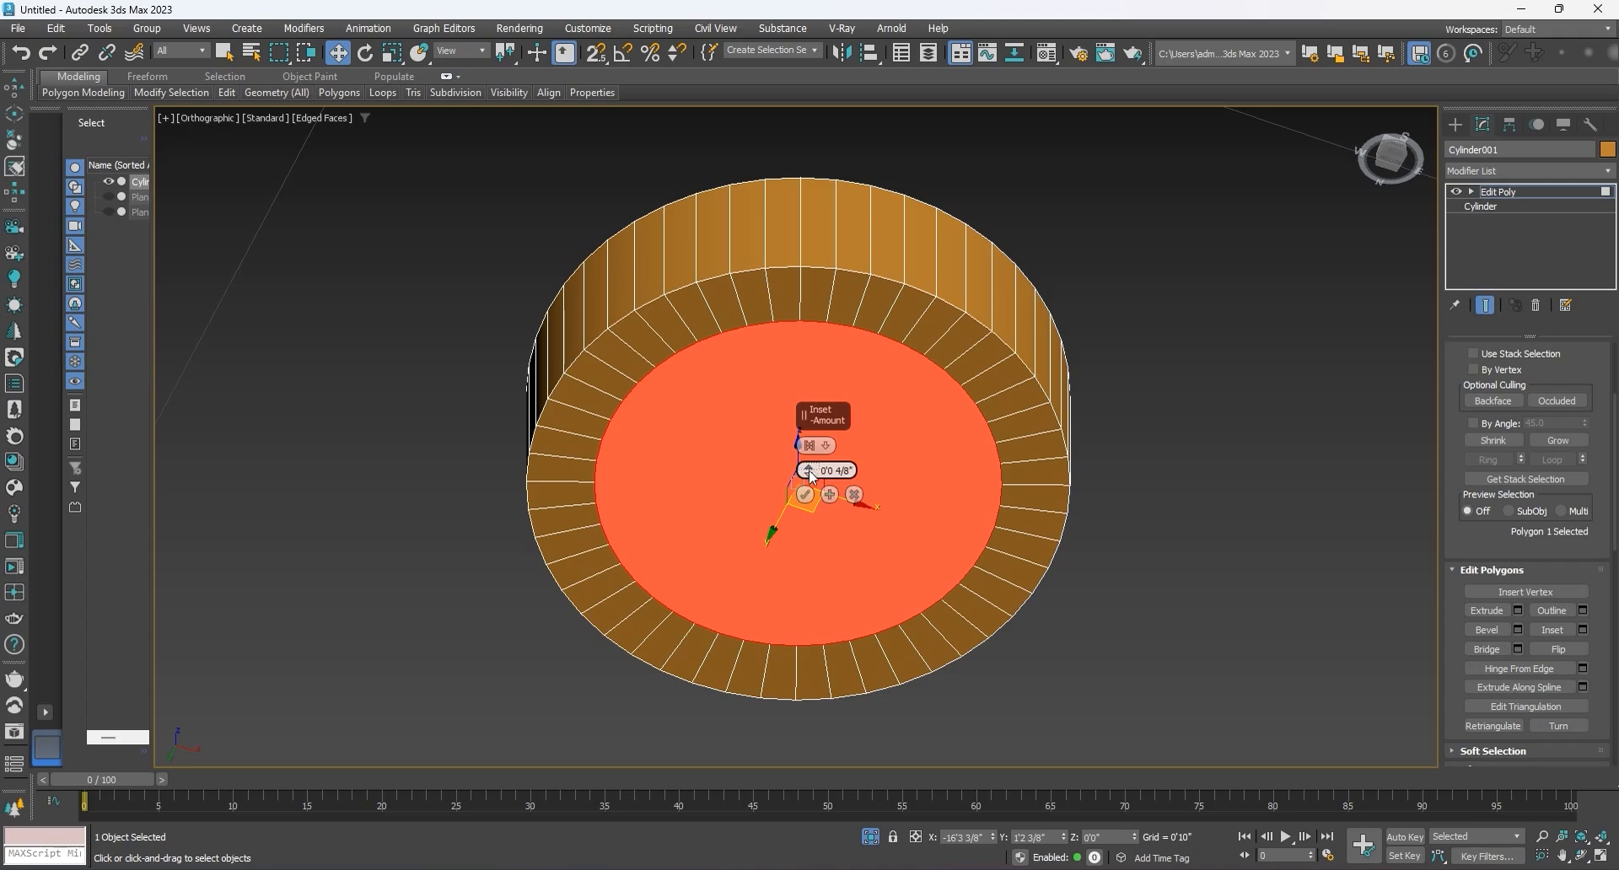
pyautogui.moveTo(812, 474); pyautogui.dragTo(805, 499)
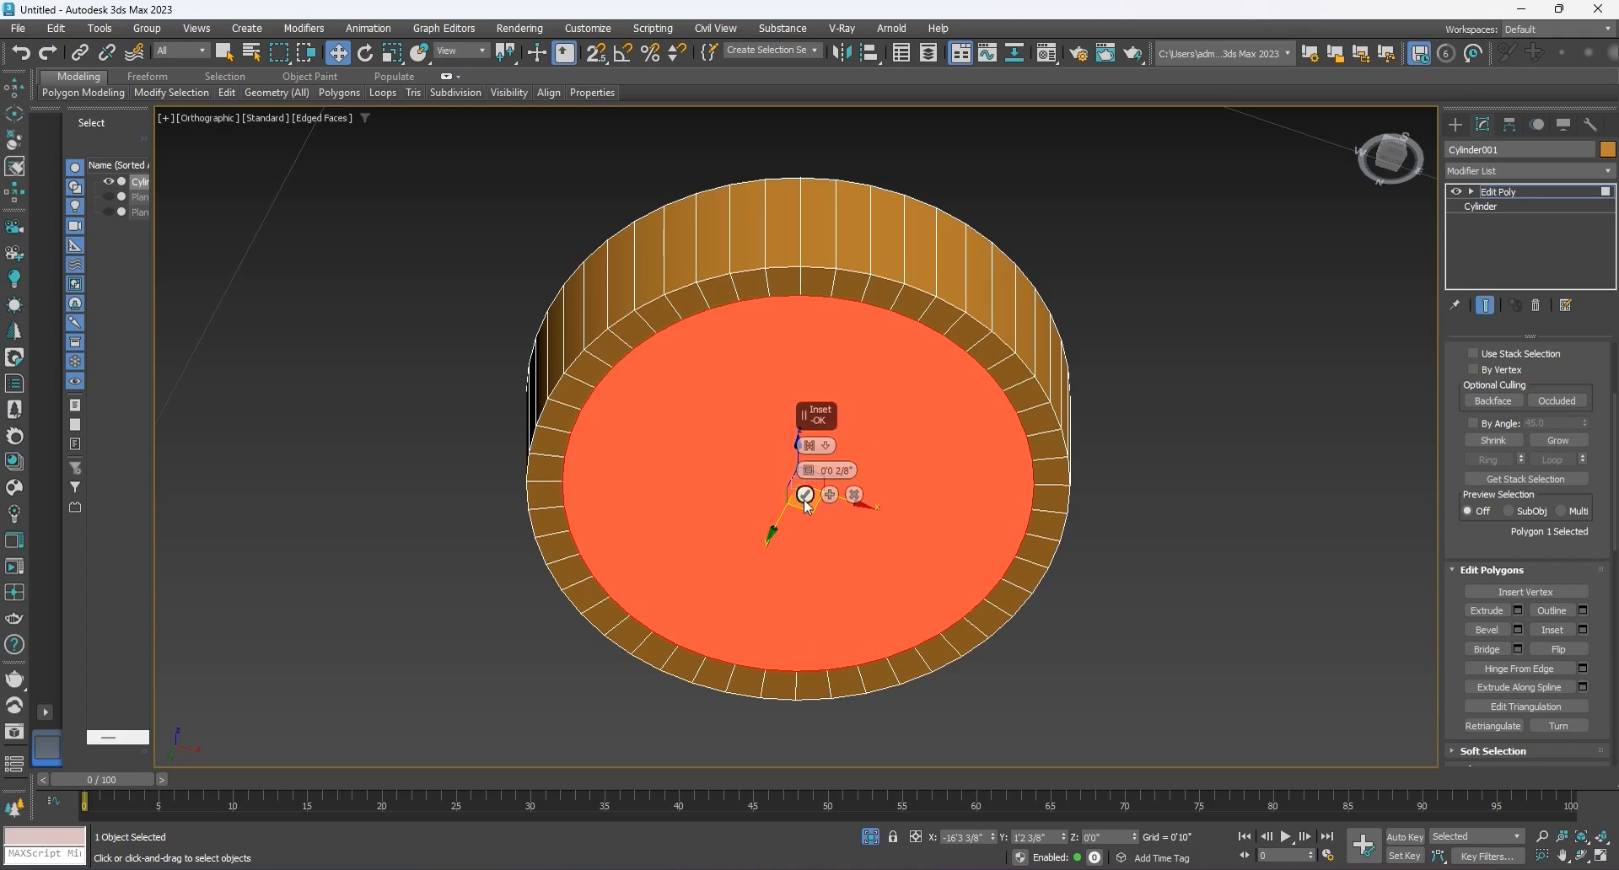
pyautogui.click(805, 496)
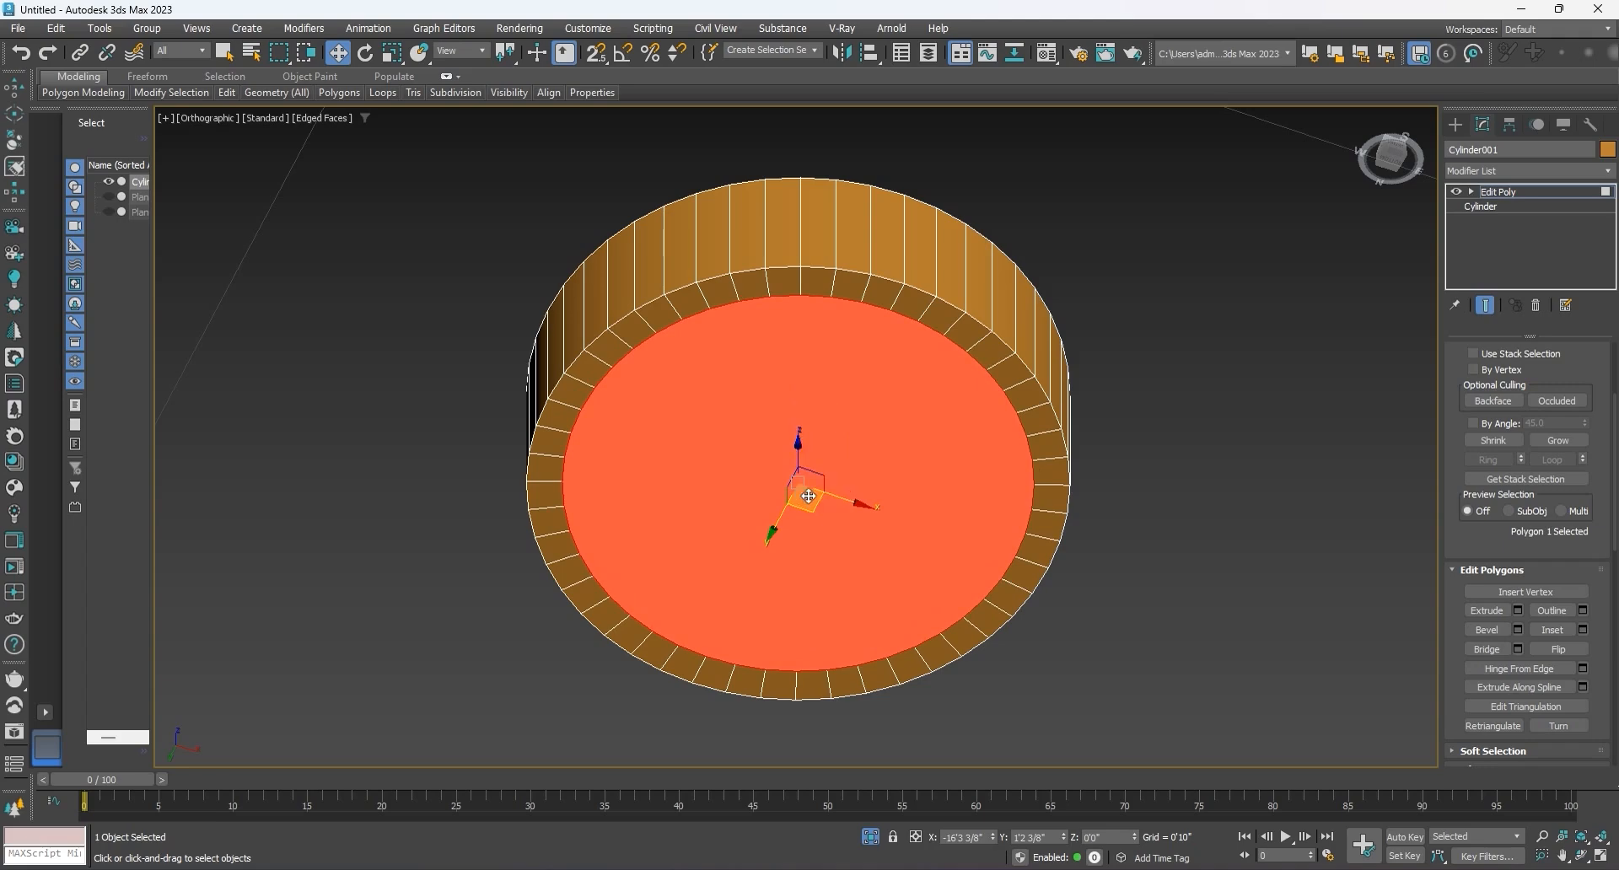
# Step: Extrude the inset bottom polygon slightly inward to recess it, and leave polygon editing
pyautogui.click(1519, 613)
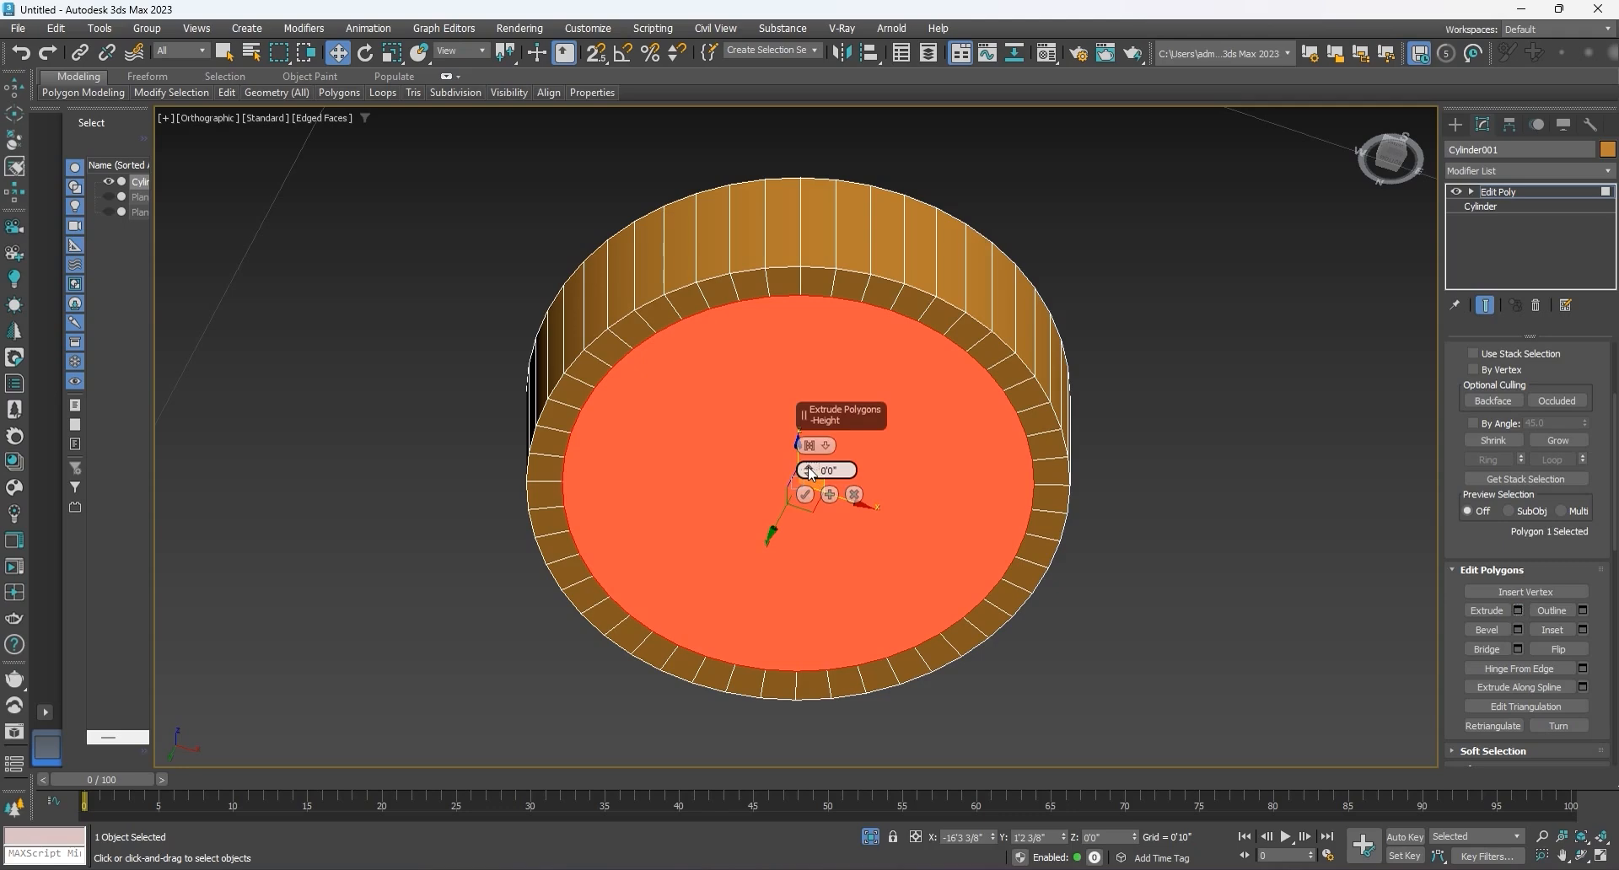
pyautogui.moveTo(811, 474); pyautogui.dragTo(808, 474)
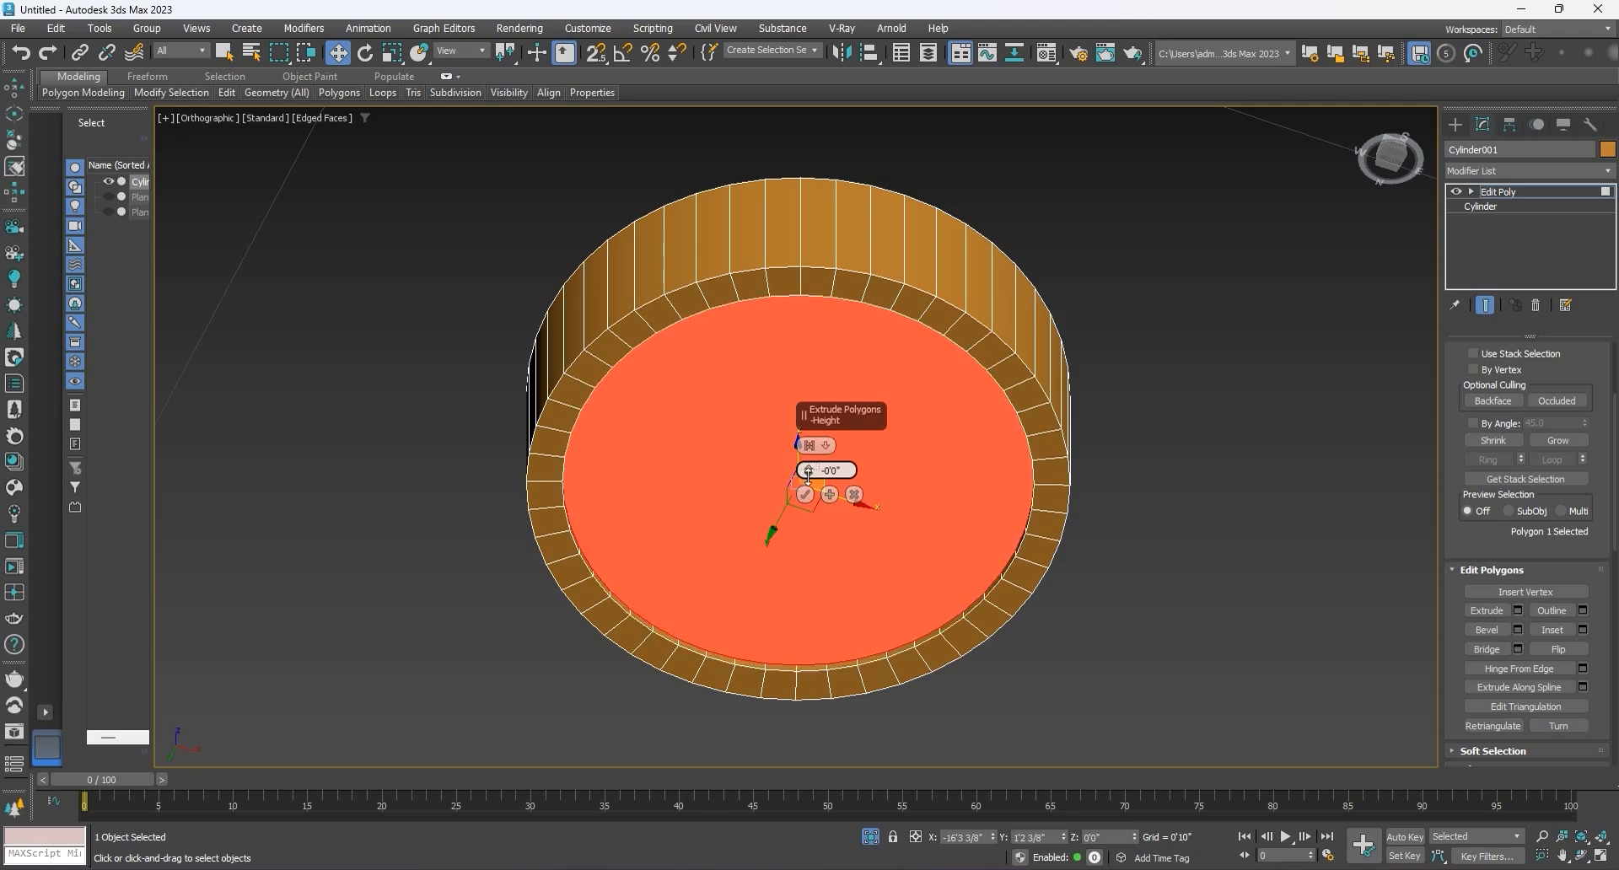
pyautogui.click(808, 477)
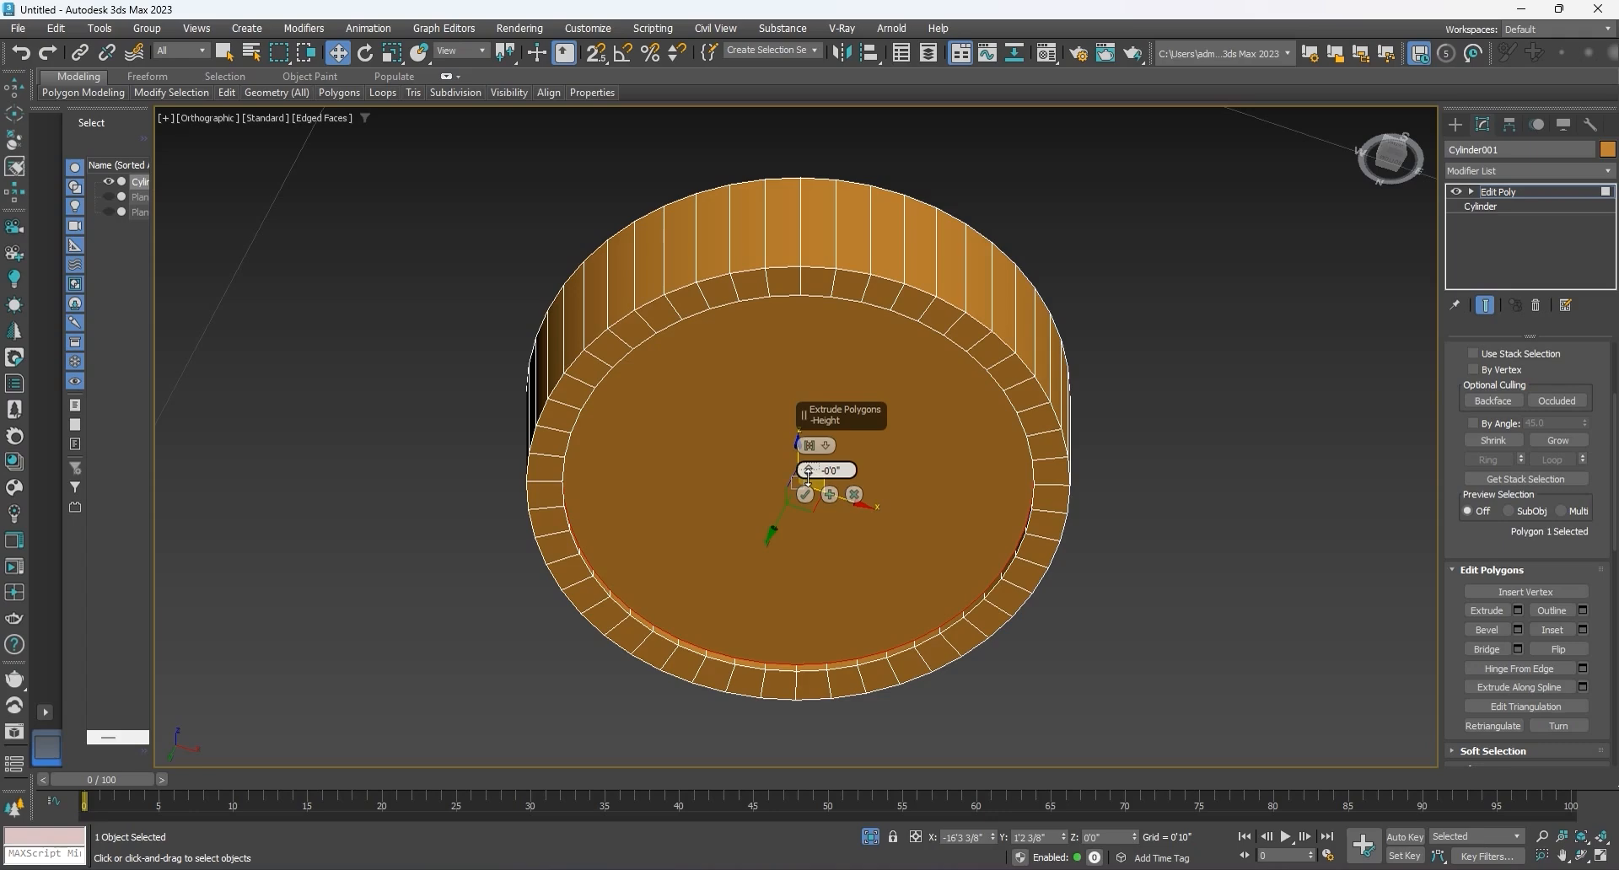
pyautogui.click(805, 494)
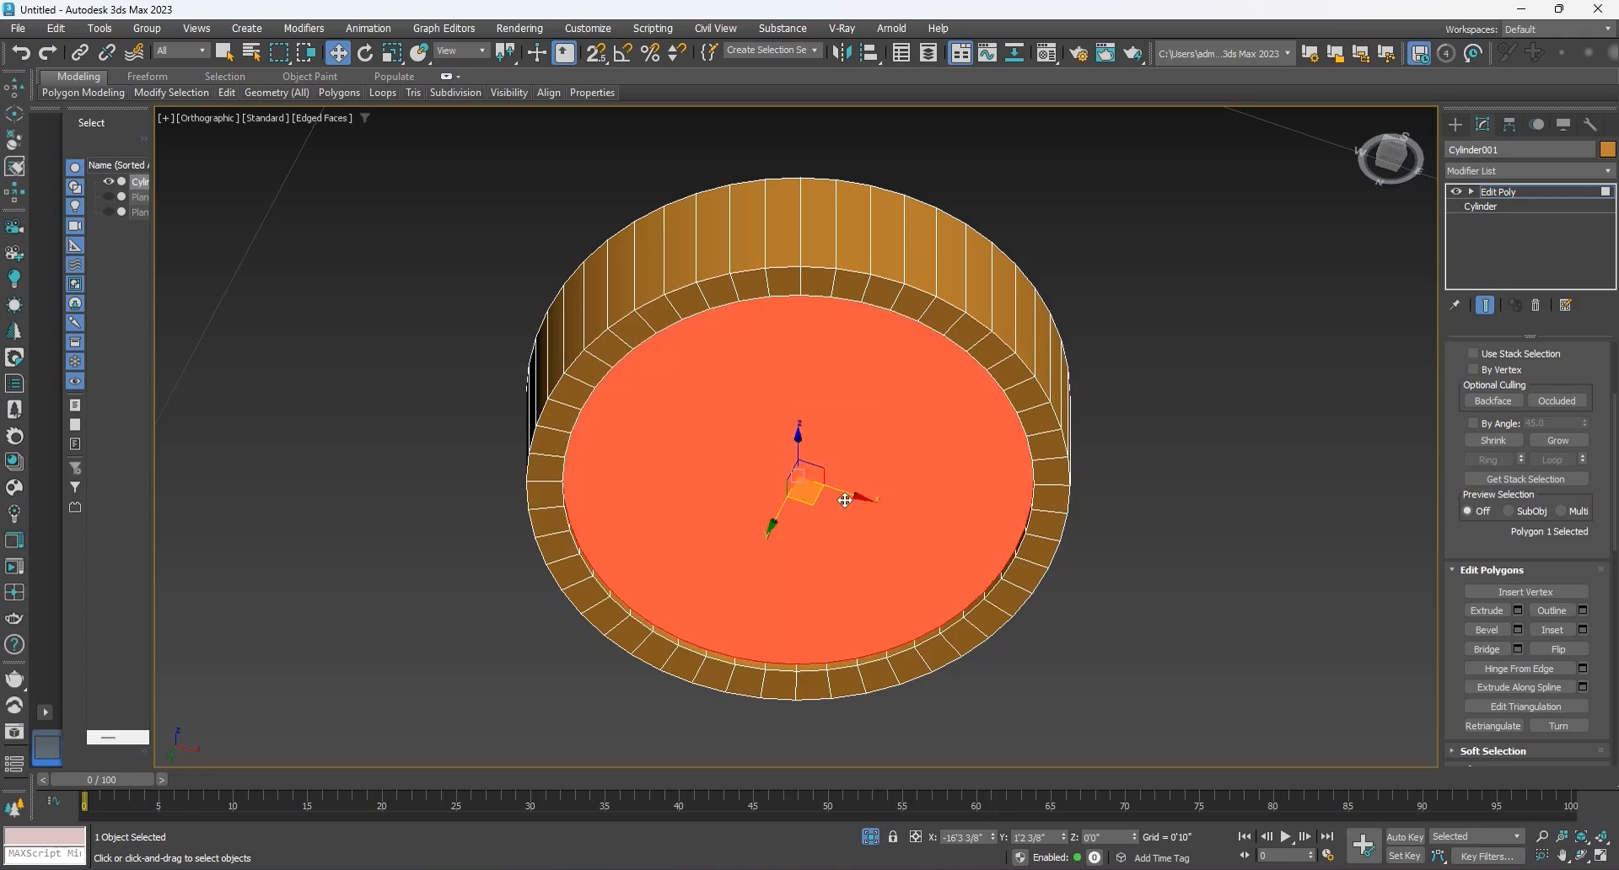
pyautogui.click(1471, 192)
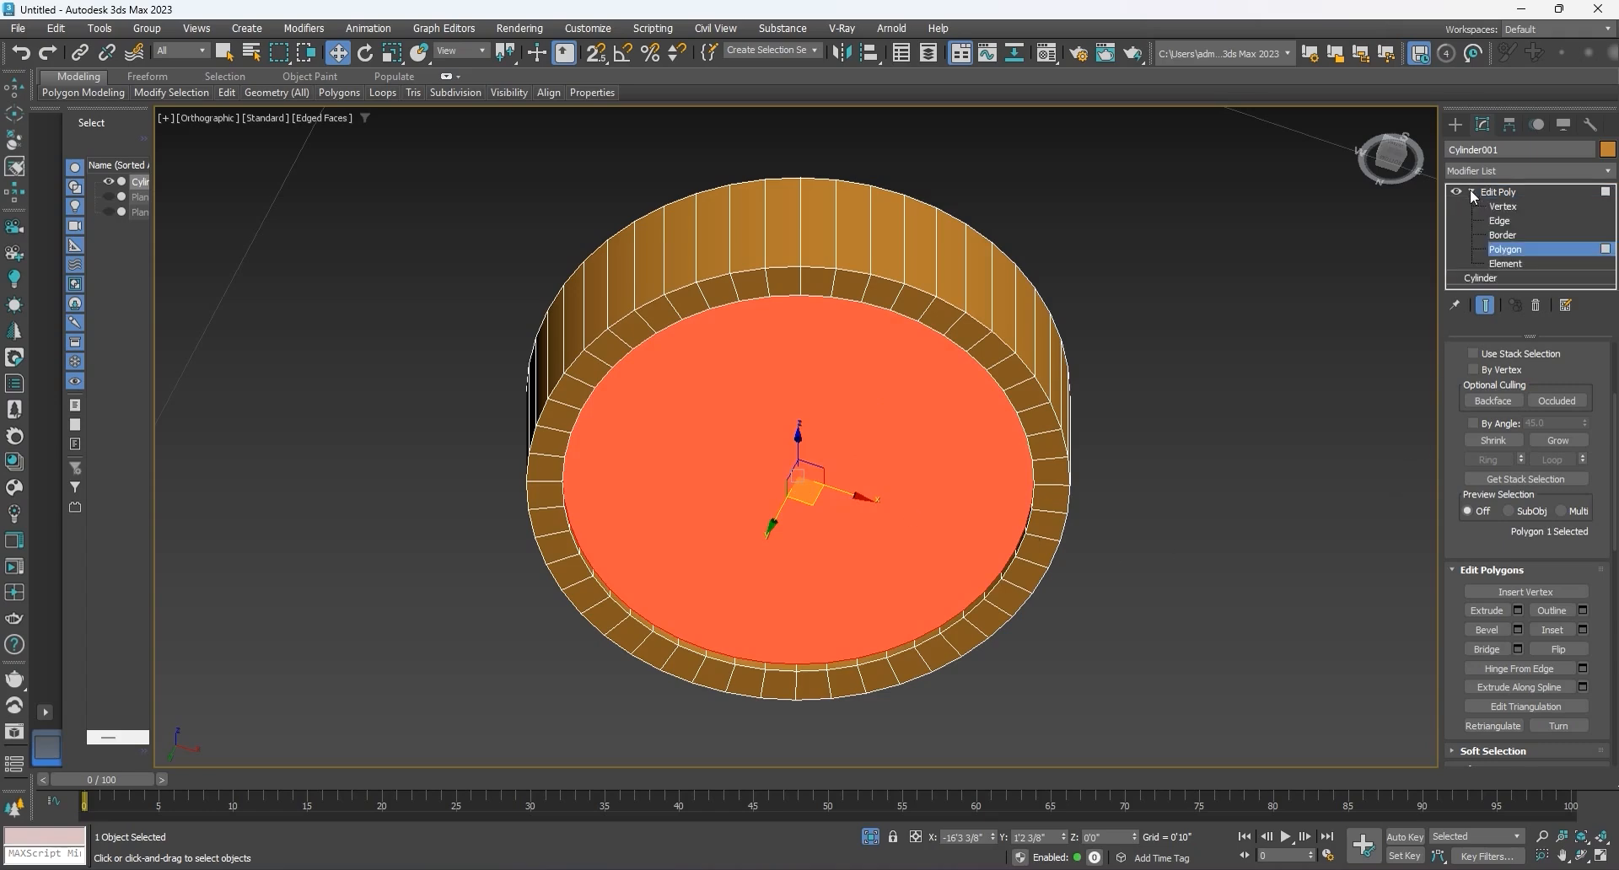
pyautogui.click(1509, 251)
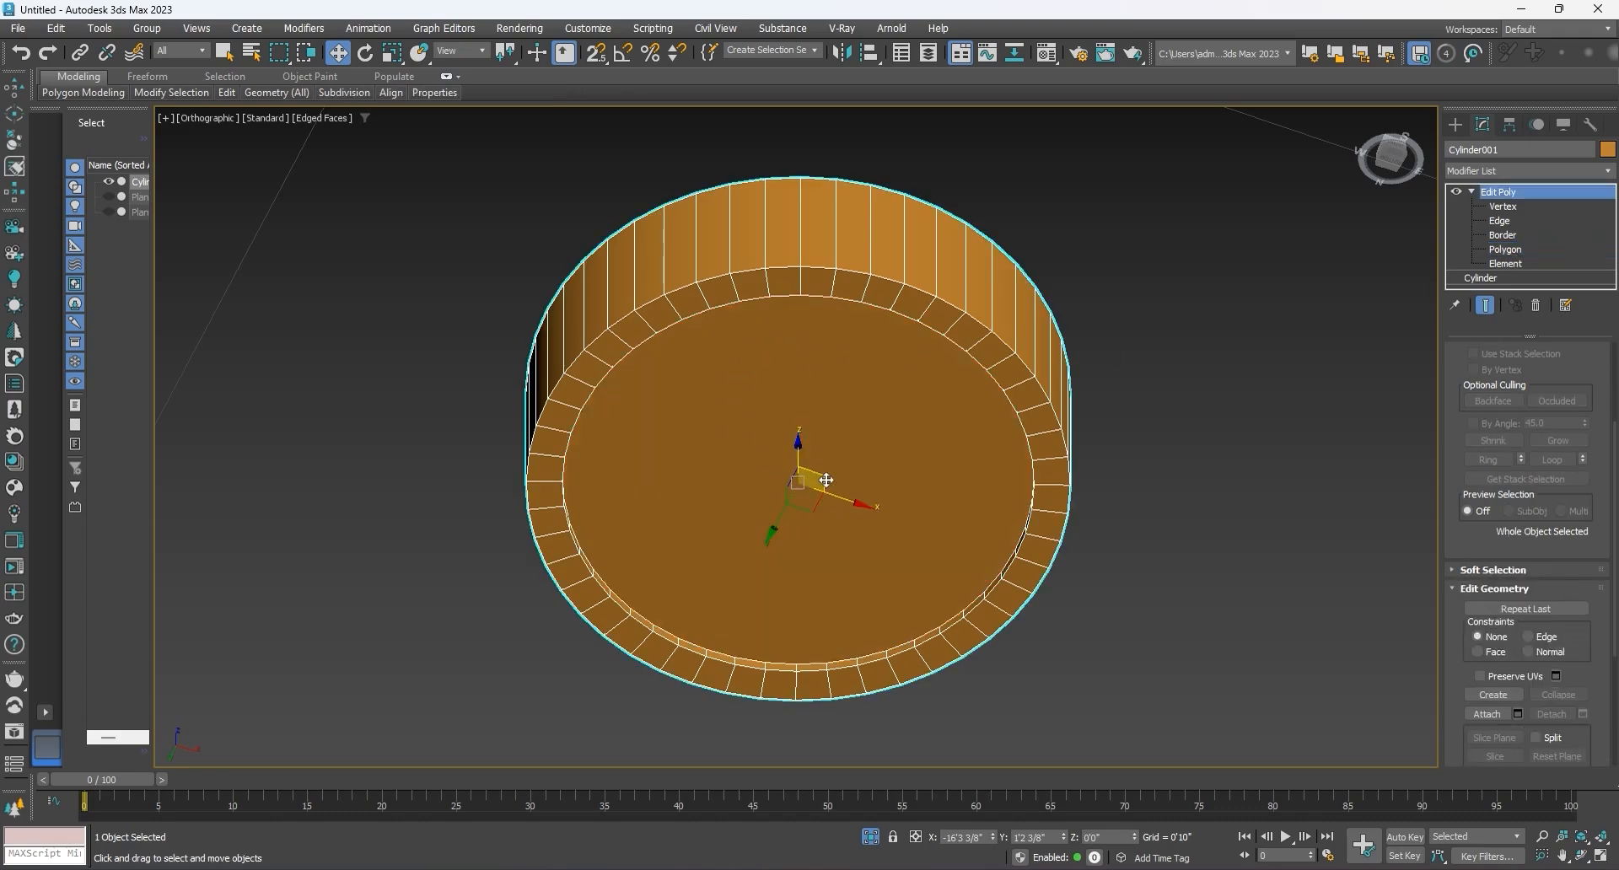
# Step: End the isolation and inspect the cylinder's recessed underside and top
pyautogui.click(871, 838)
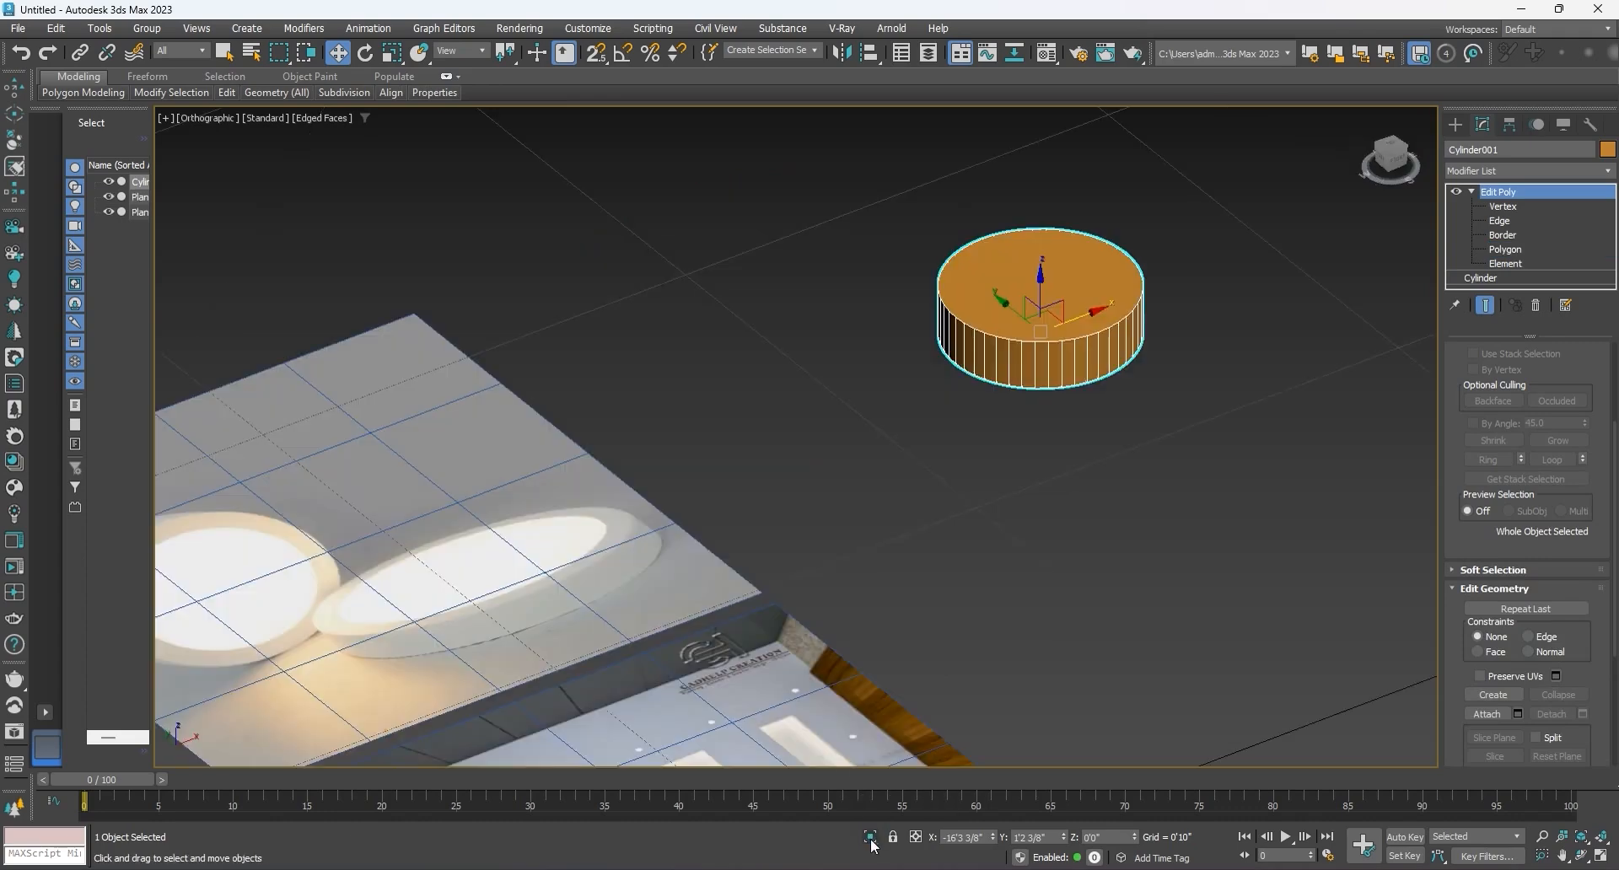
pyautogui.moveTo(974, 393); pyautogui.dragTo(857, 491, button='middle')
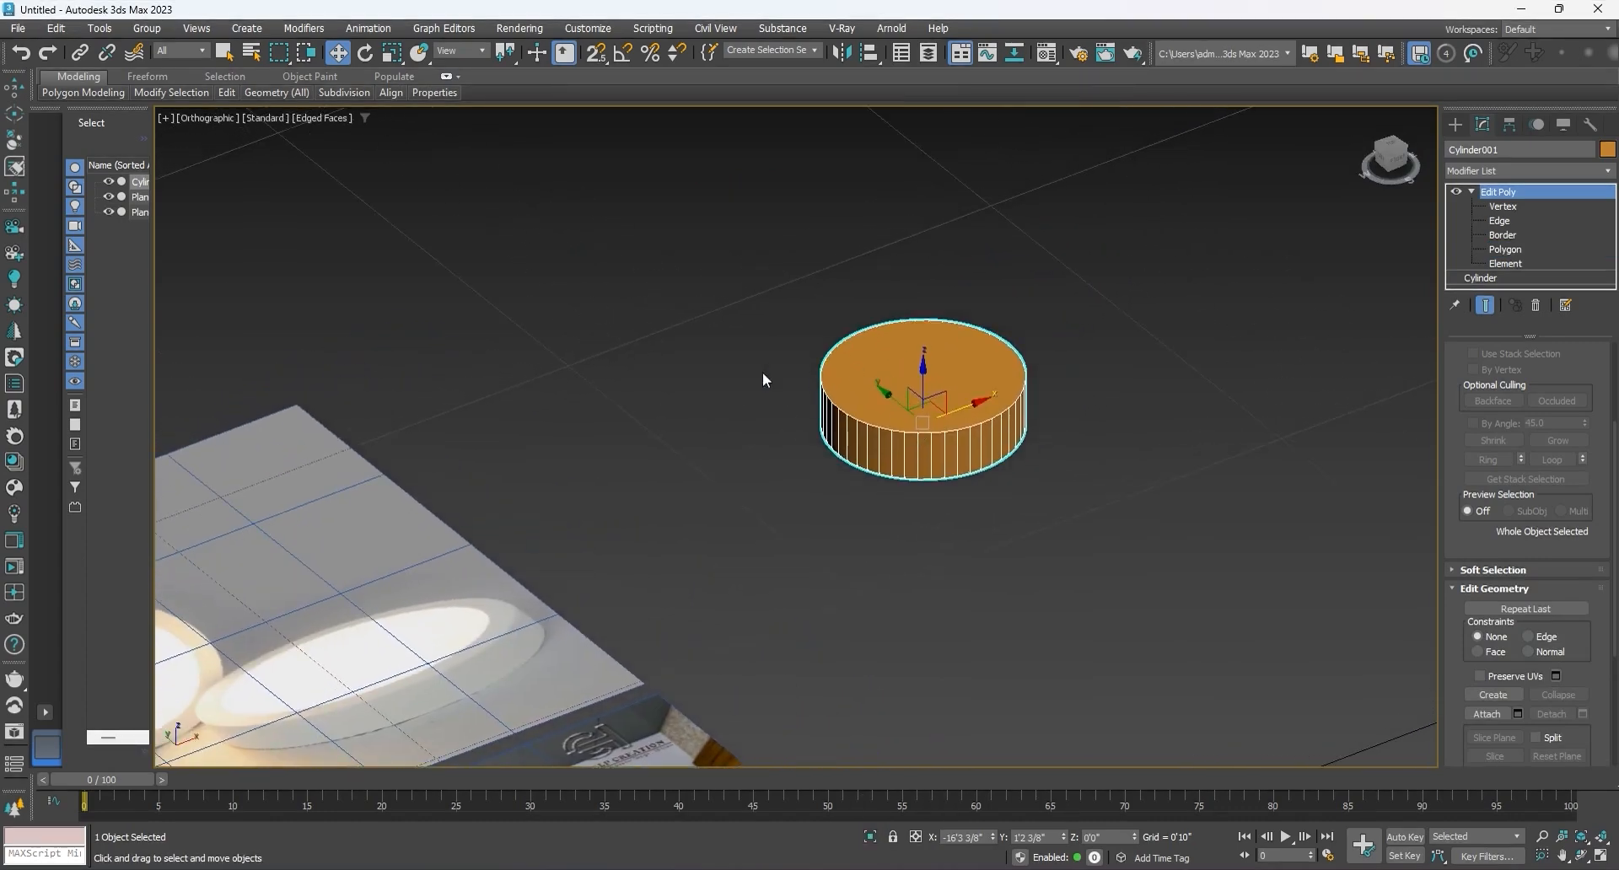
pyautogui.keyDown('alt'); pyautogui.moveTo(973, 594); pyautogui.dragTo(917, 483, button='middle'); pyautogui.keyUp('alt')
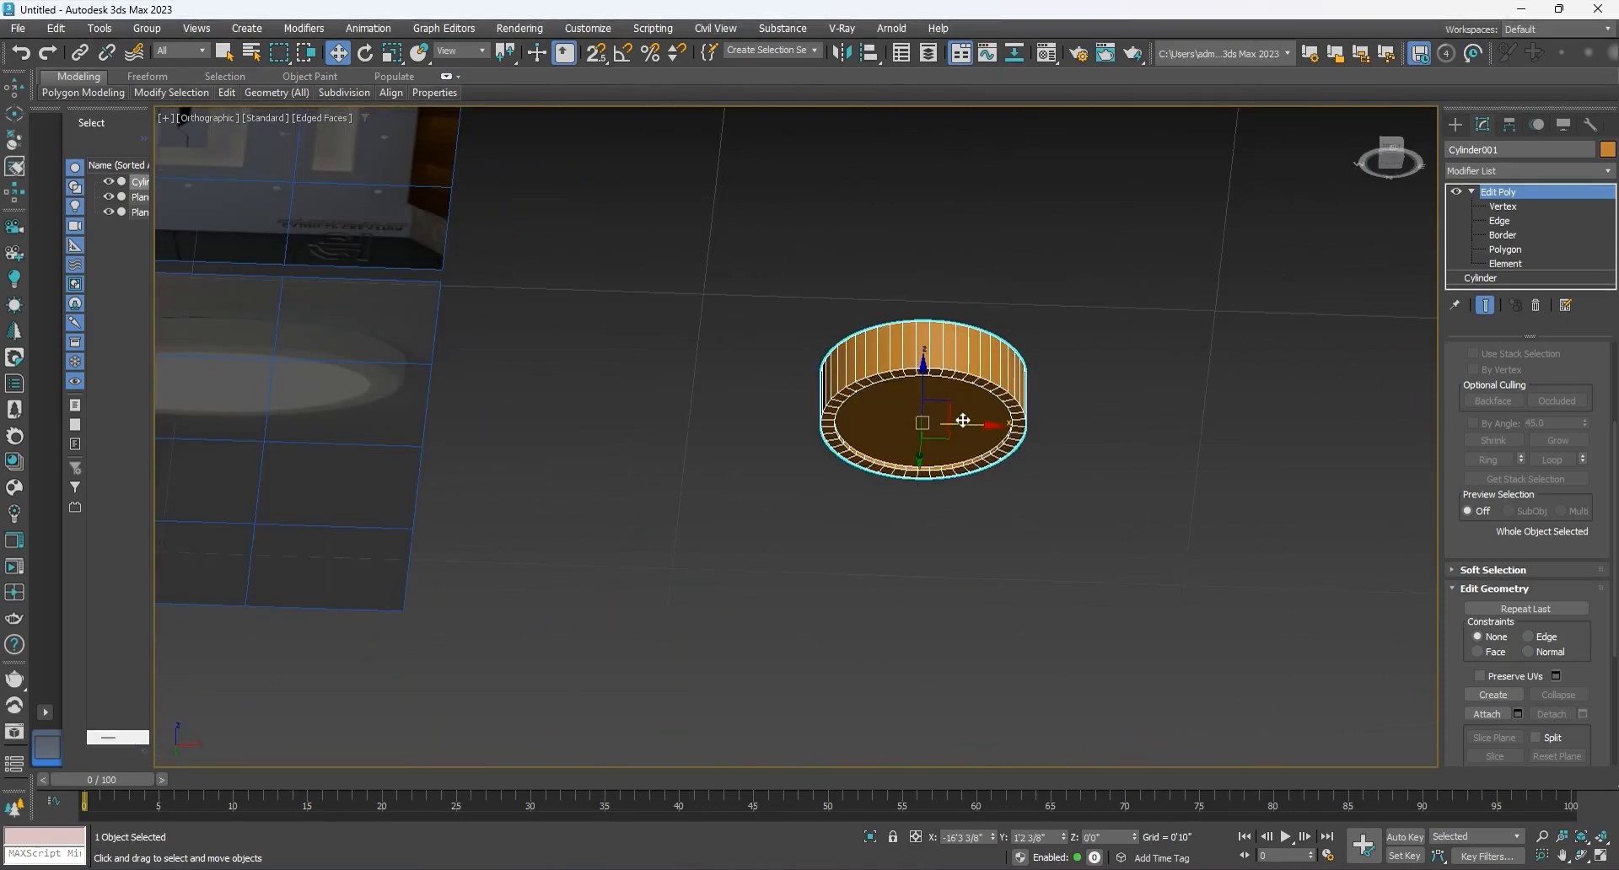
pyautogui.keyDown('alt'); pyautogui.moveTo(963, 419); pyautogui.dragTo(960, 537, button='middle'); pyautogui.keyUp('alt')
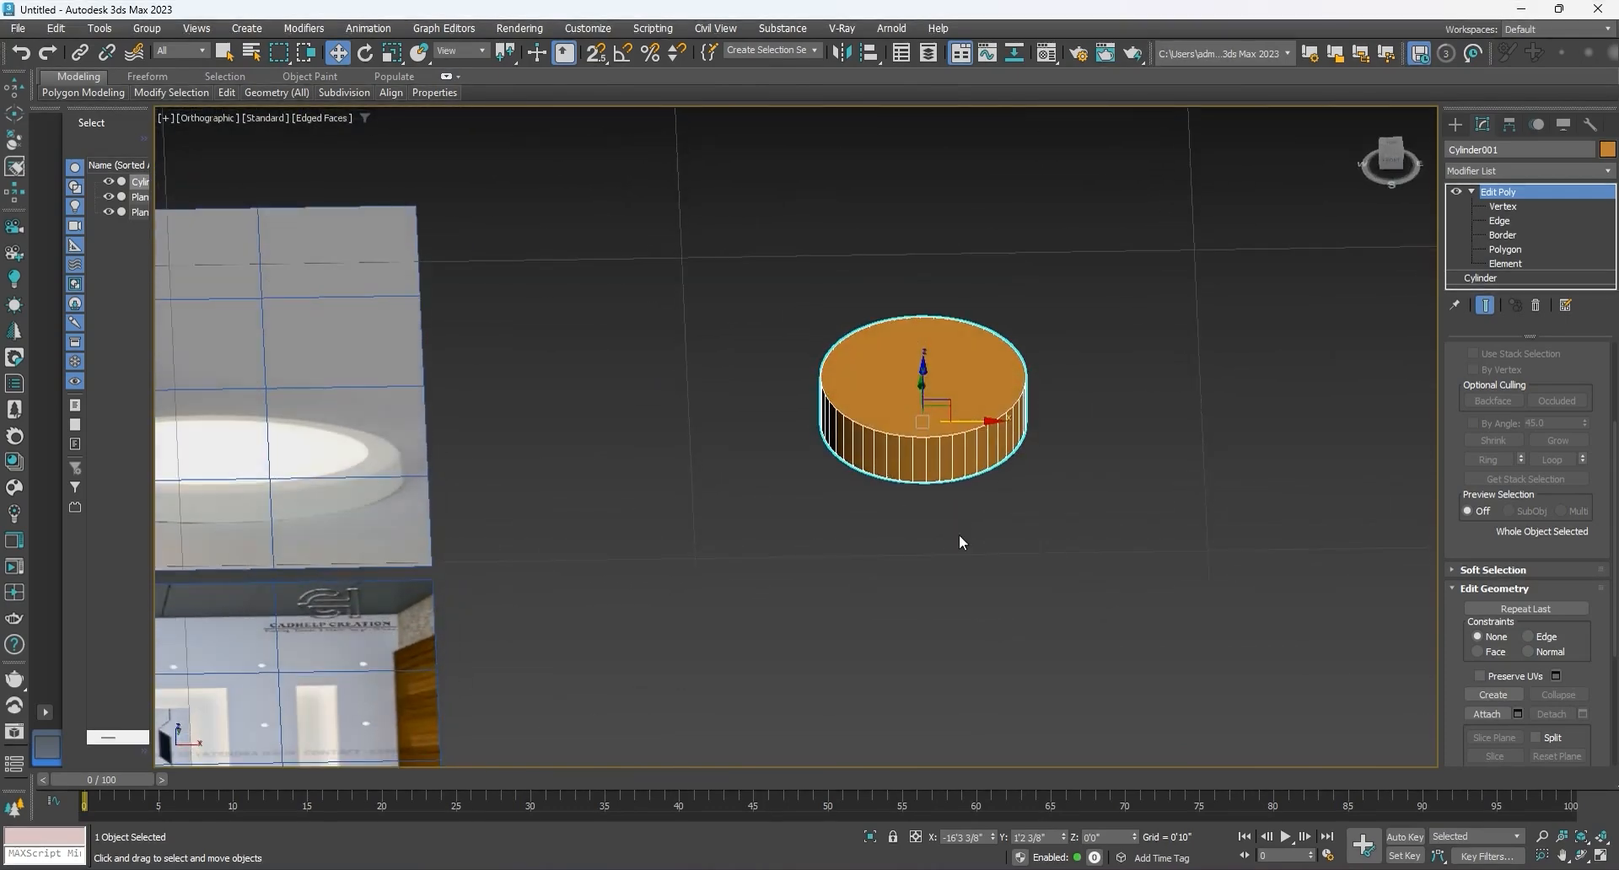
# Step: Draw a circle spline about 2 1/8" in radius beside the cylinder in the Top view, and open its parameters
pyautogui.click(1454, 124)
pyautogui.click(1476, 152)
pyautogui.click(1485, 280)
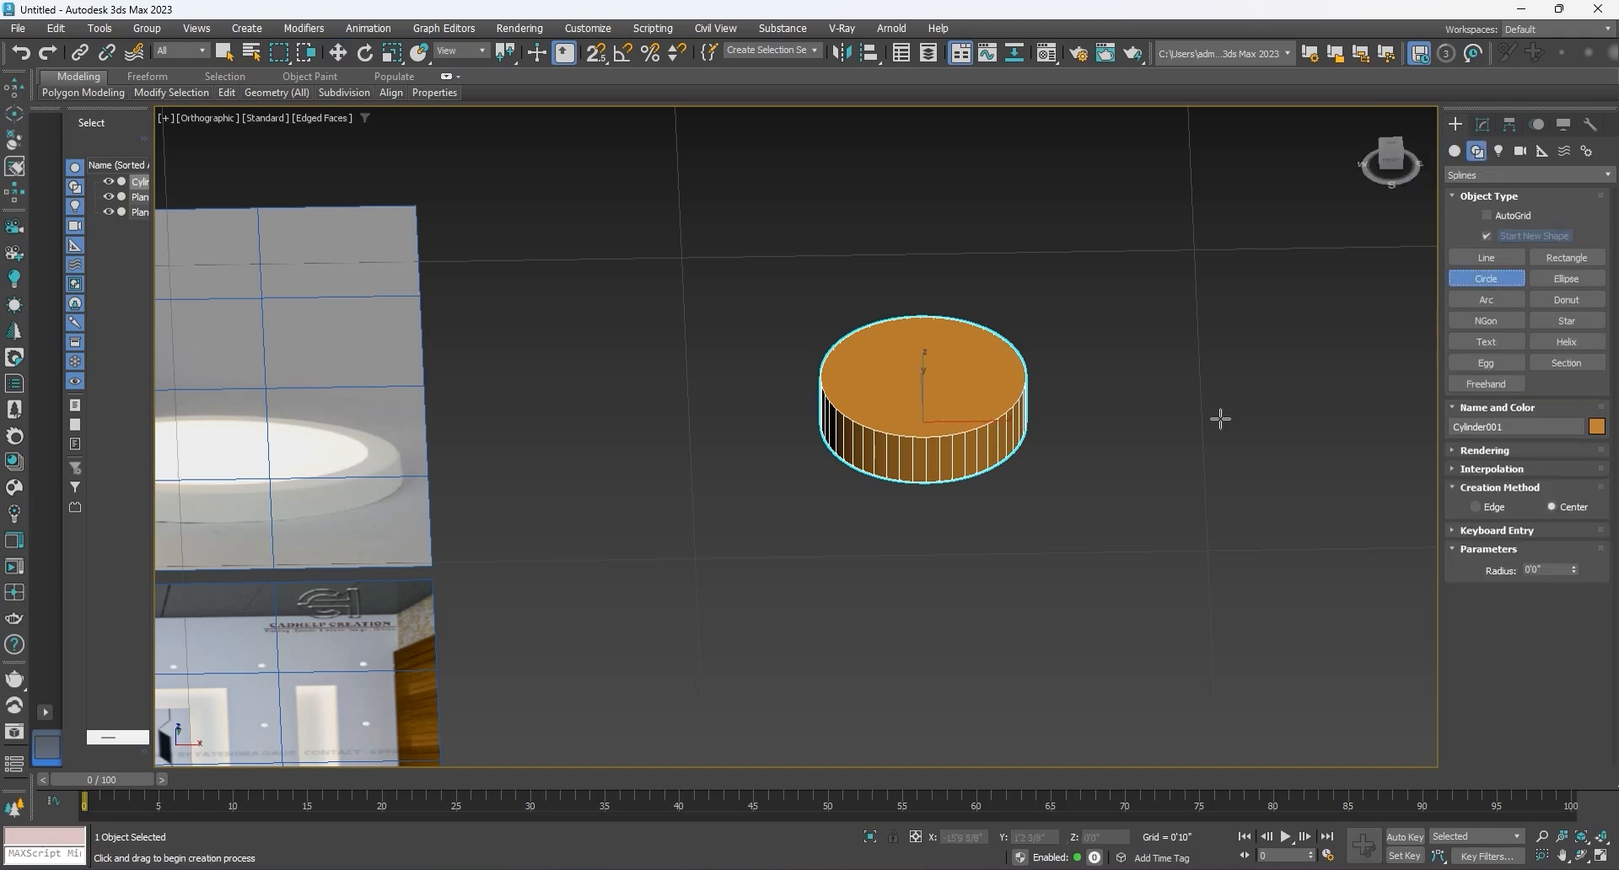
pyautogui.press('t')
pyautogui.press('z')
pyautogui.scroll(-5, 832, 369)
pyautogui.scroll(2, 943, 392)
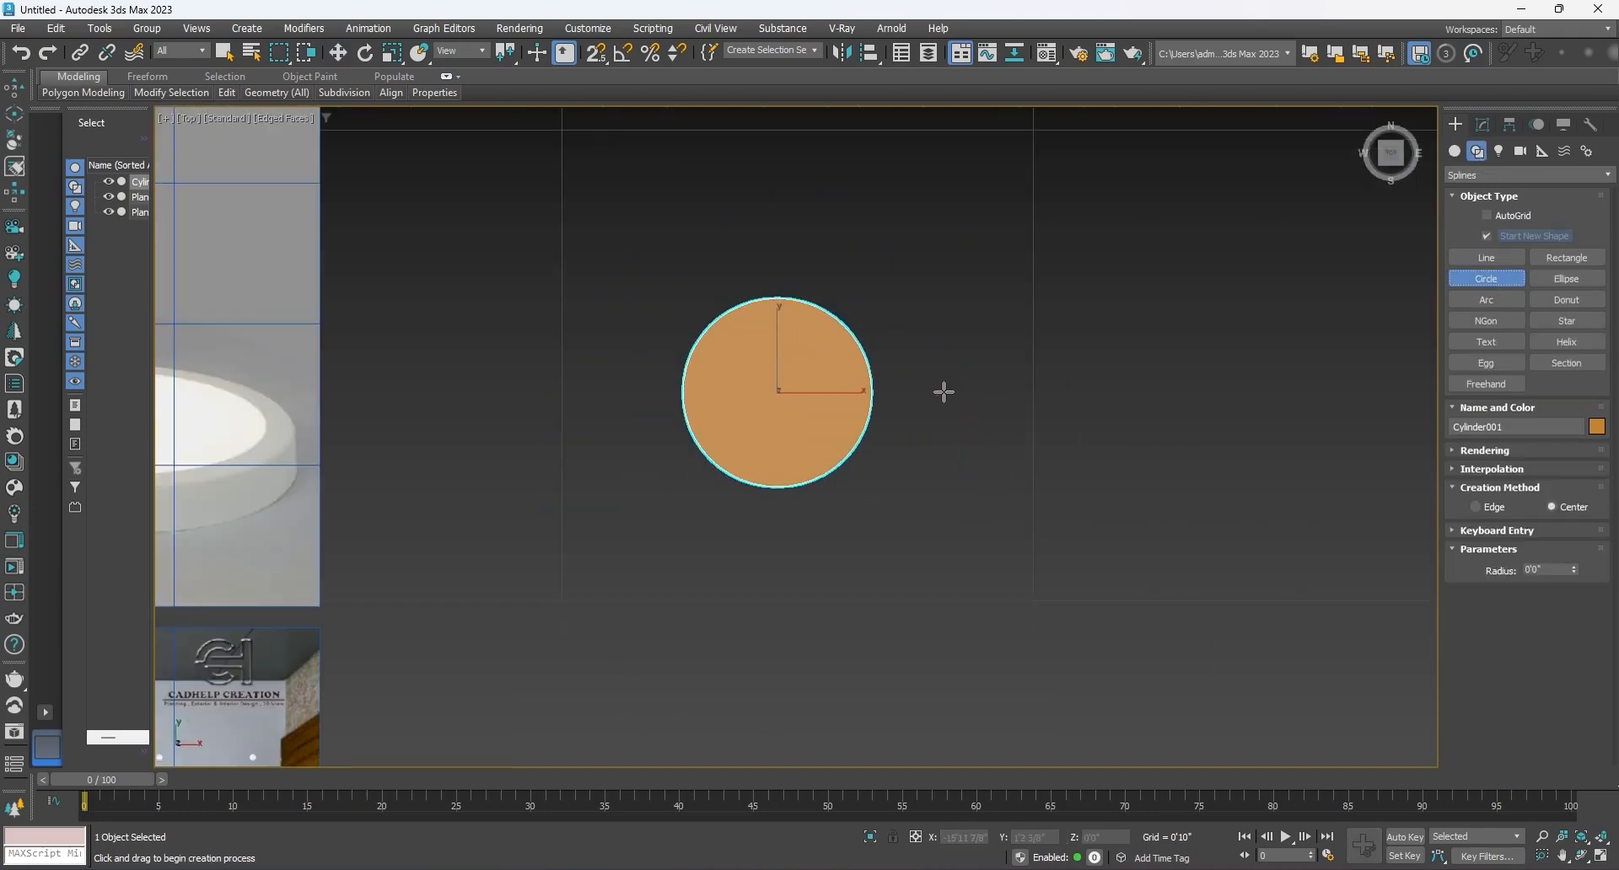
pyautogui.moveTo(1062, 410); pyautogui.dragTo(965, 419, button='middle')
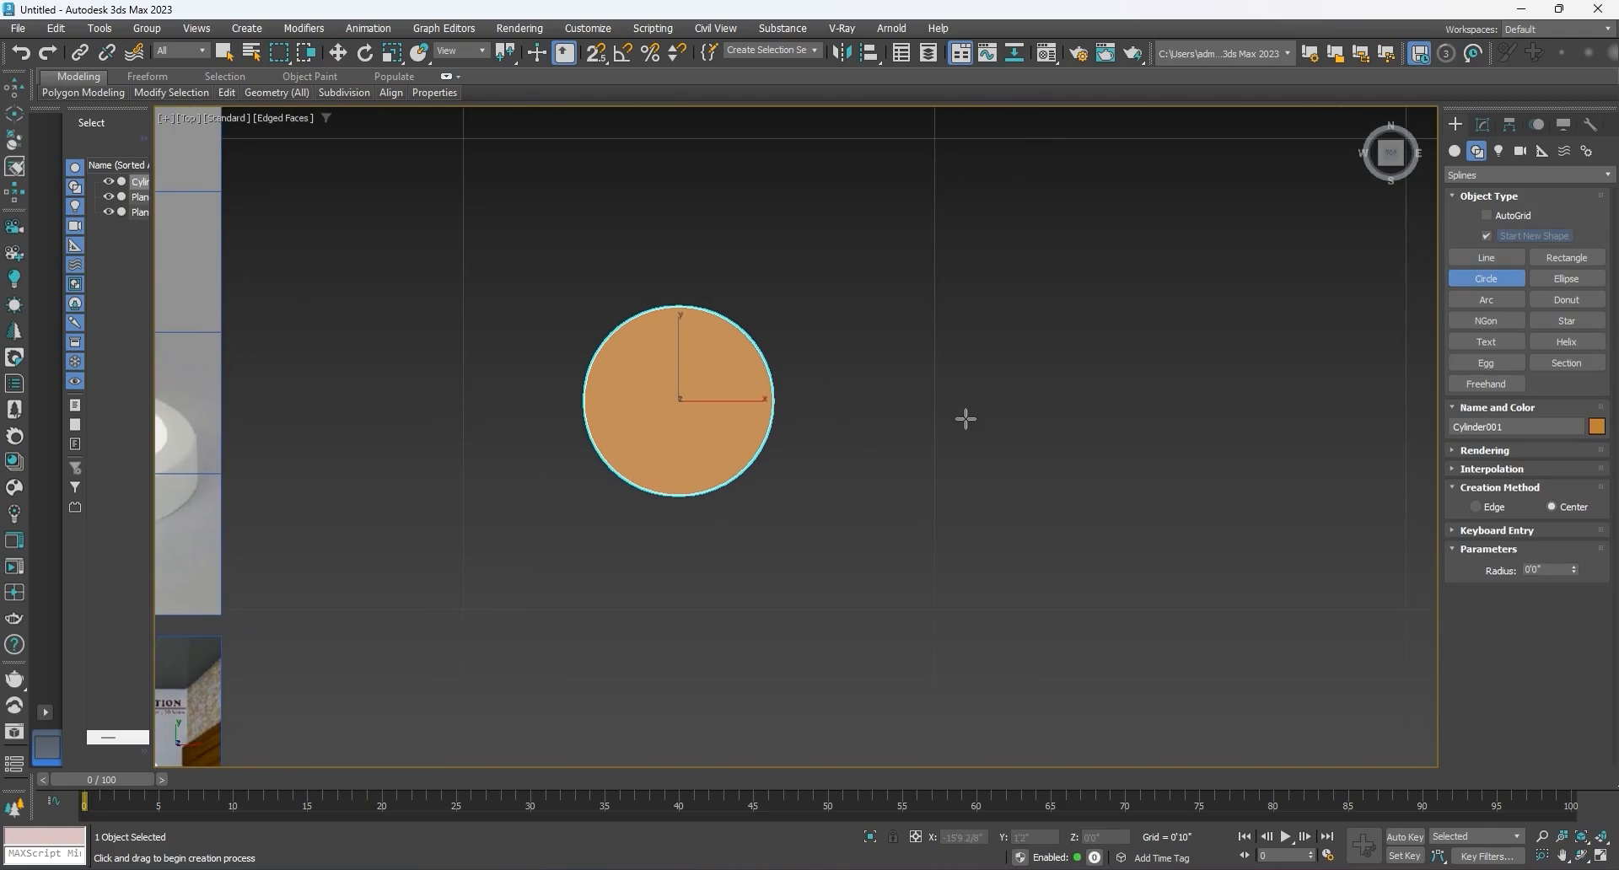
pyautogui.scroll(-2, 966, 419)
pyautogui.moveTo(1017, 397); pyautogui.dragTo(1075, 438)
pyautogui.click(1483, 125)
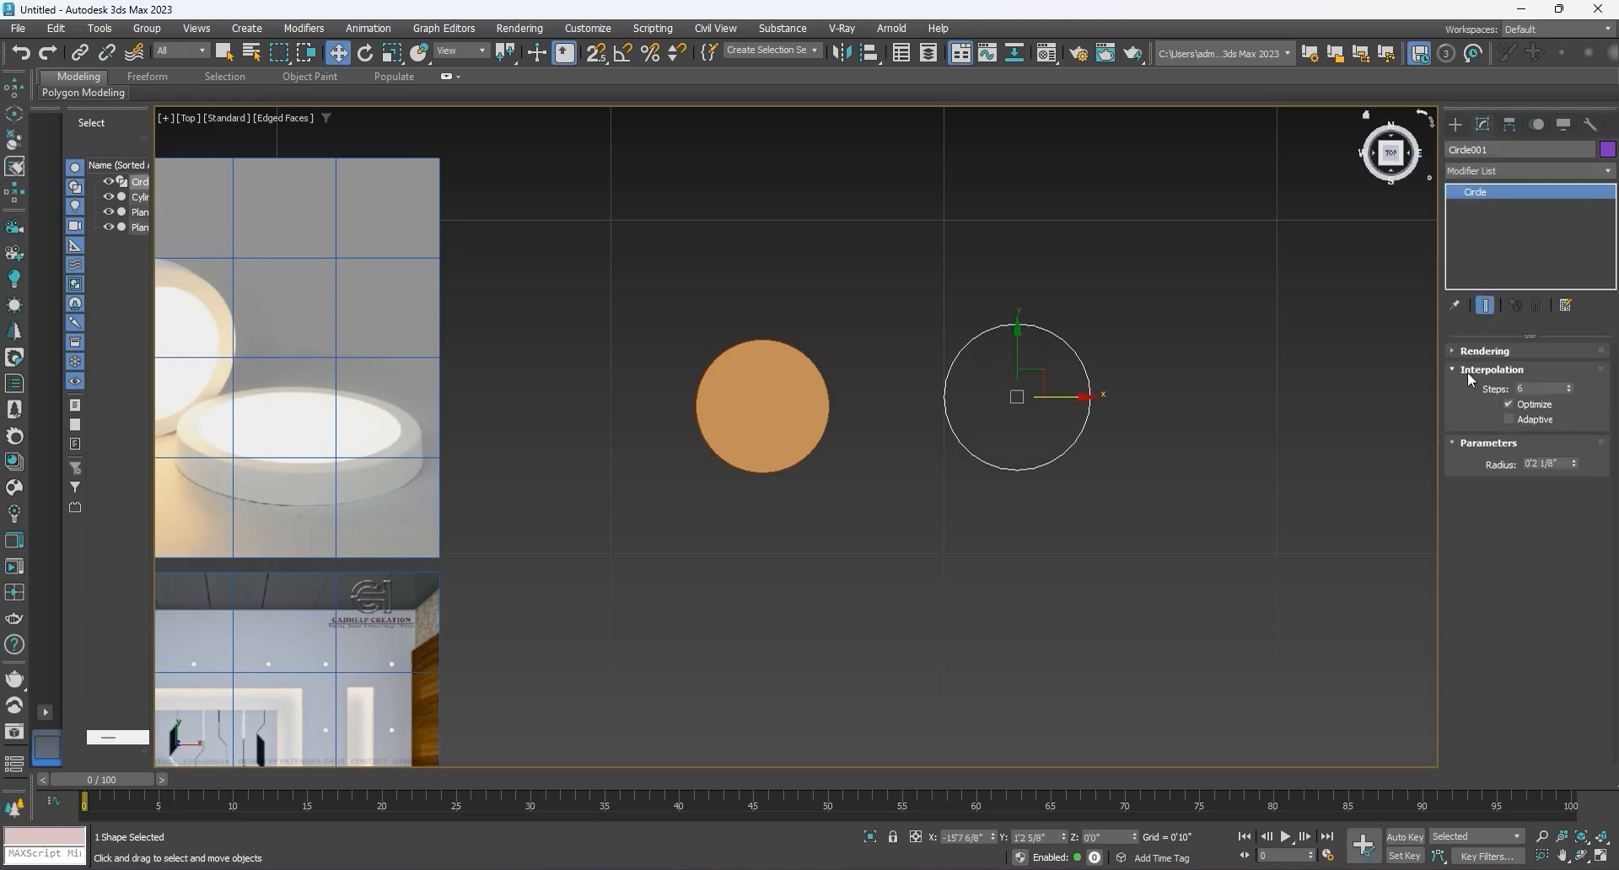
# Step: Turn on adaptive interpolation for the circle spline and set its radius to 2"
pyautogui.click(1508, 419)
pyautogui.click(1509, 419)
pyautogui.scroll(5, 1059, 327)
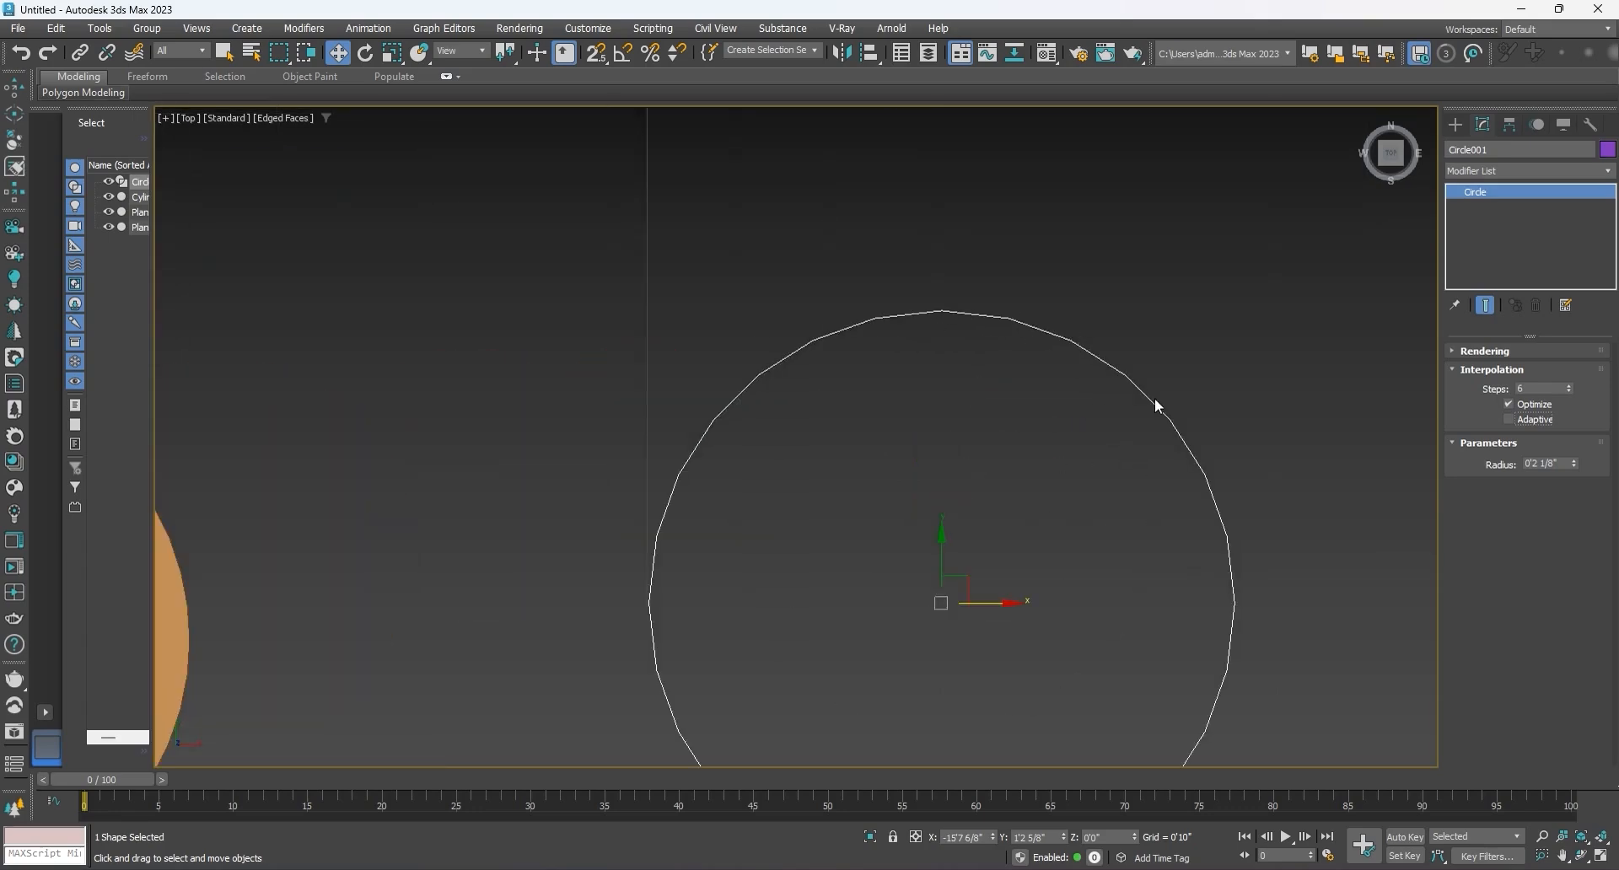
pyautogui.click(1509, 416)
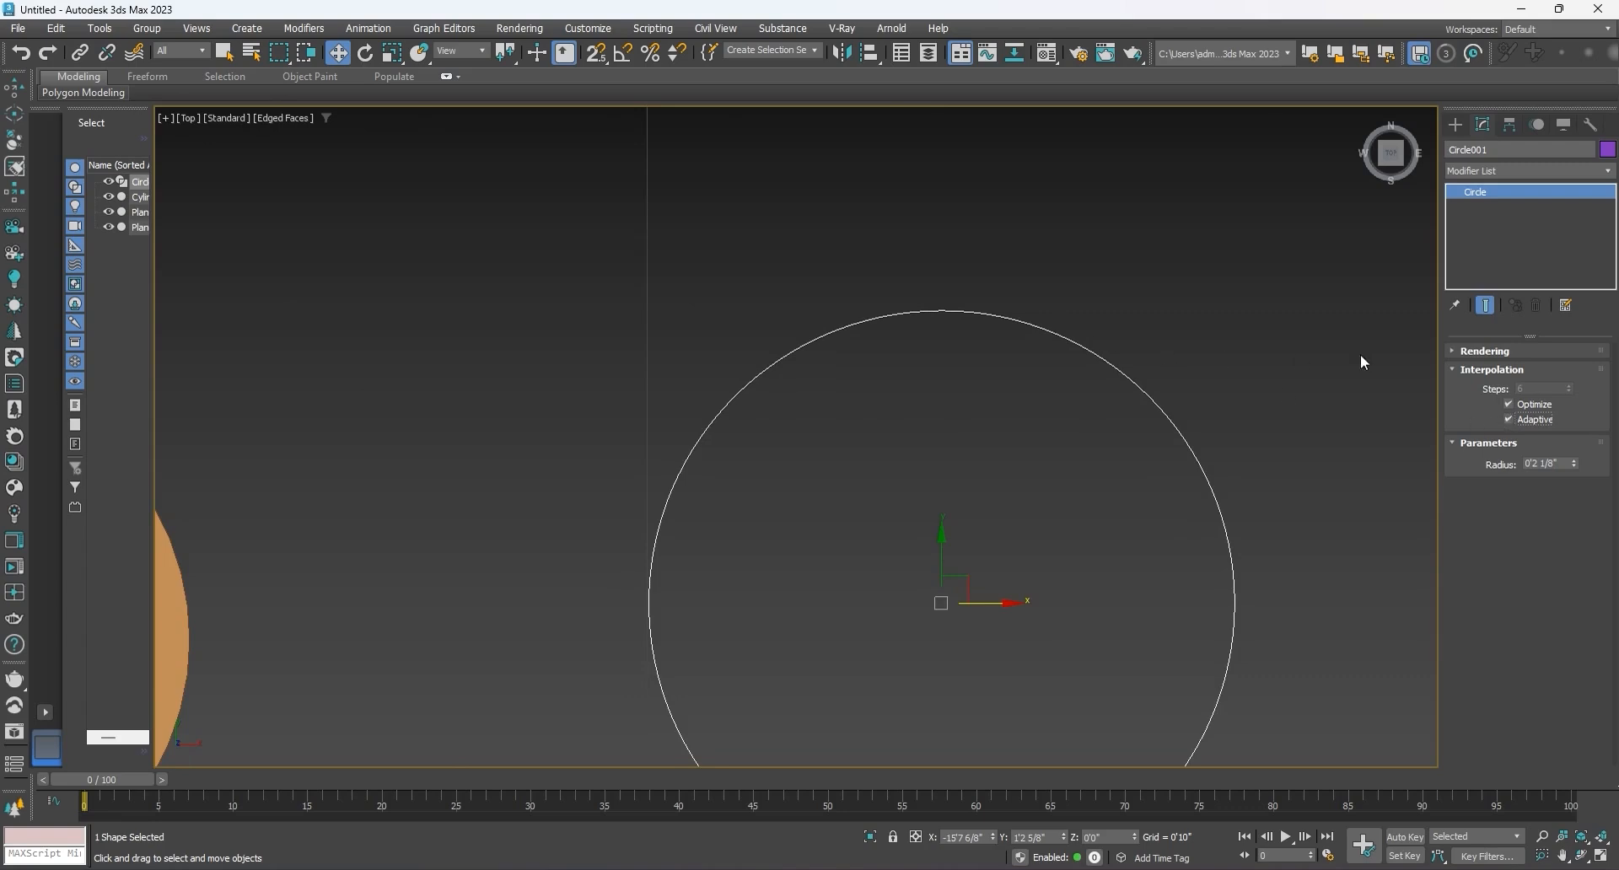
pyautogui.doubleClick(1566, 466)
pyautogui.write('2')
pyautogui.press('Return')
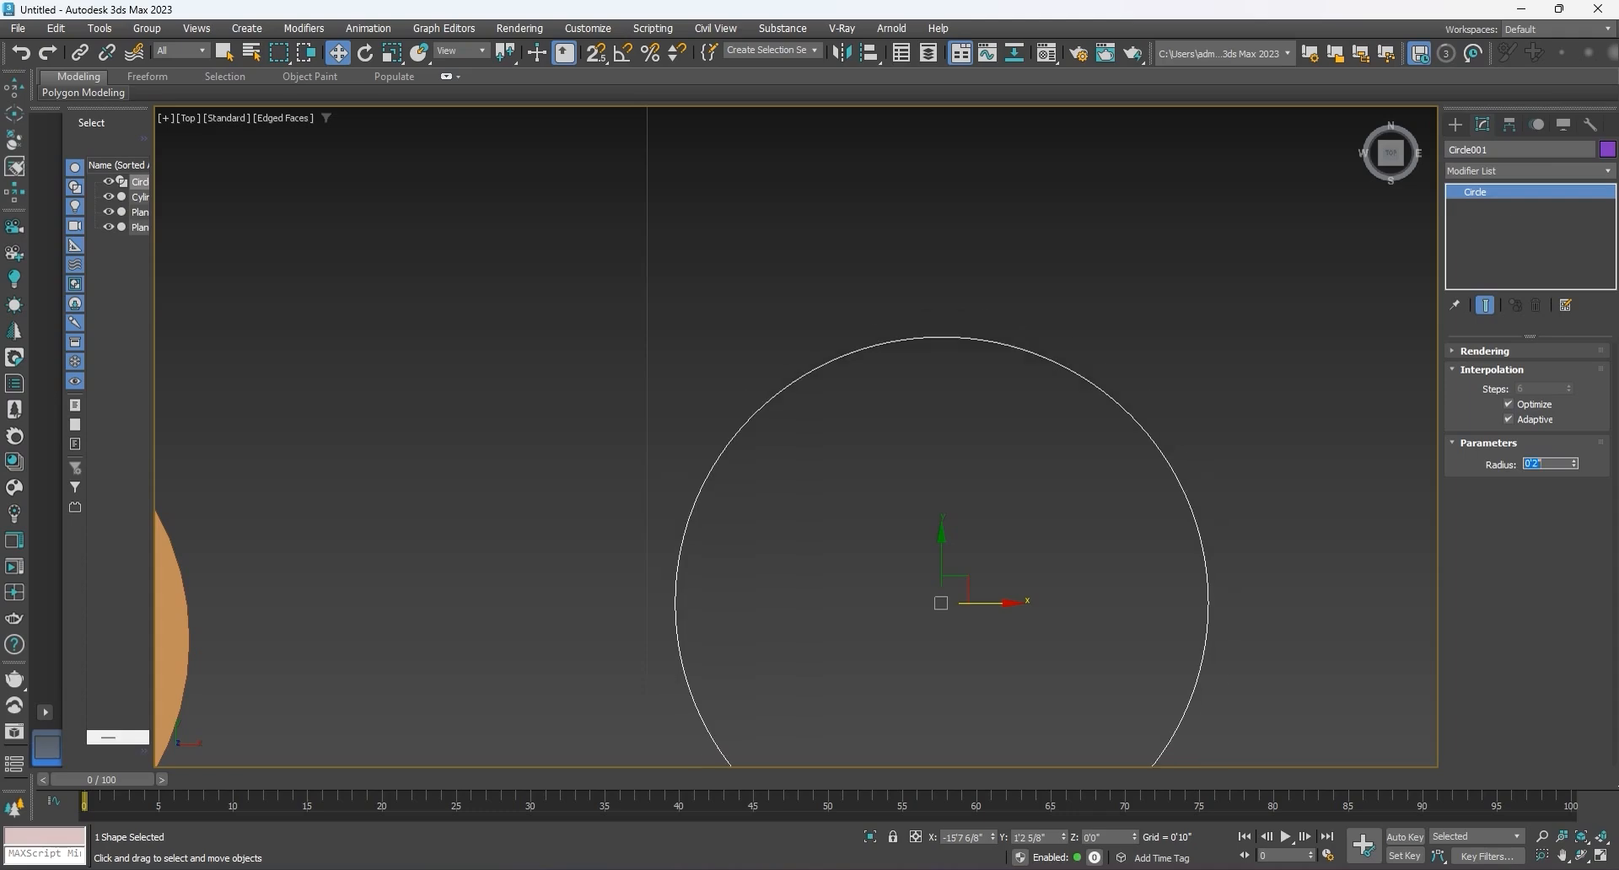
# Step: Apply an Extrude modifier to the circle with an amount of 1" to make a solid disc
pyautogui.click(1483, 171)
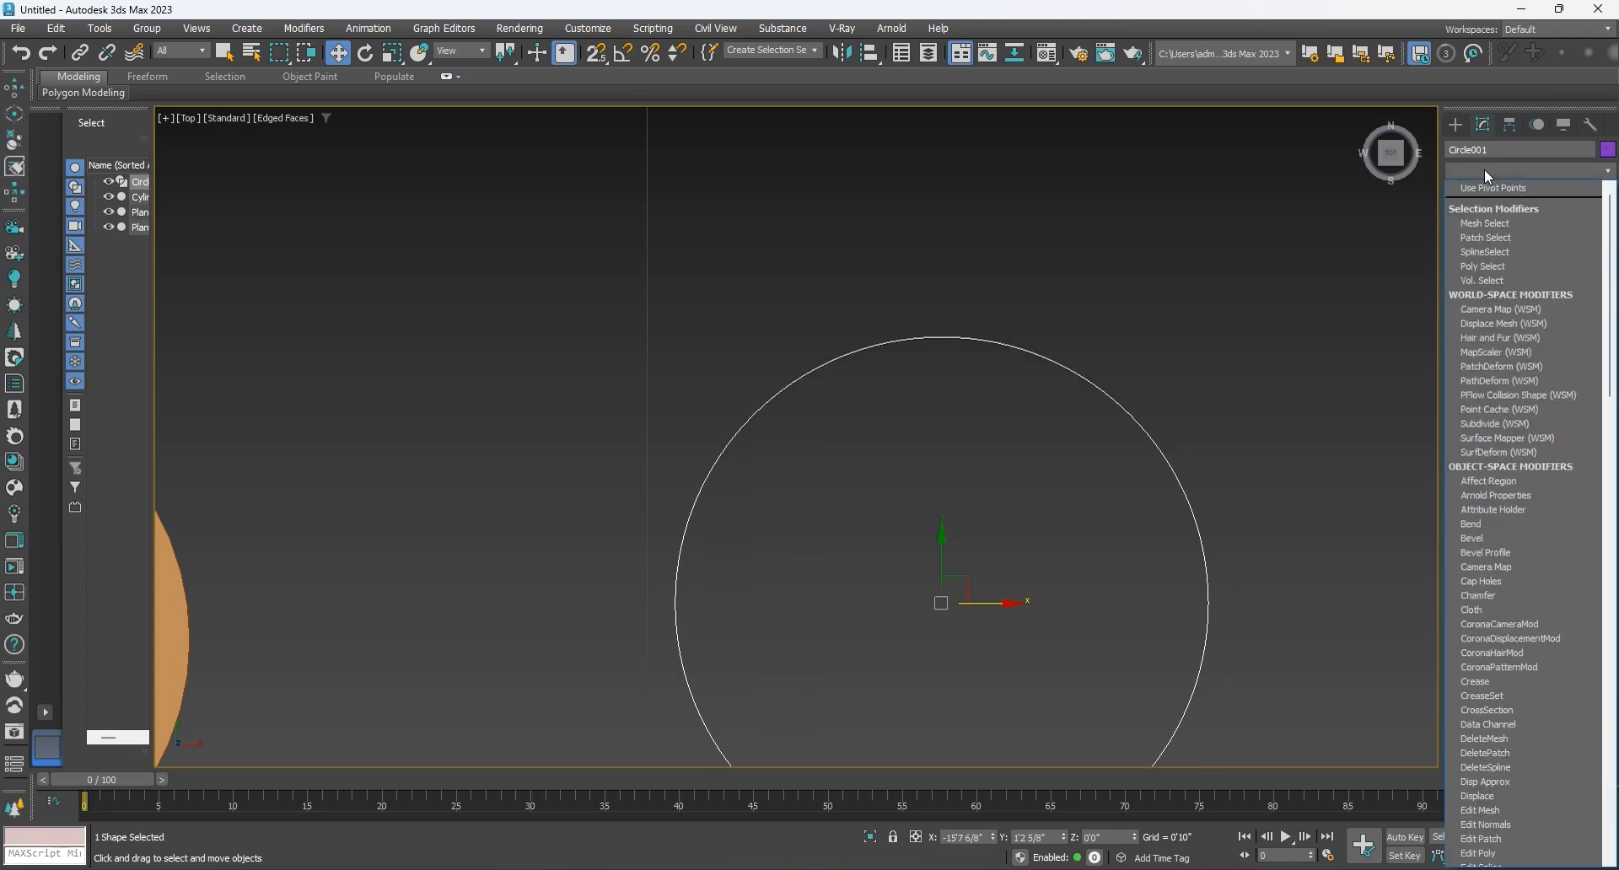
pyautogui.write('ex')
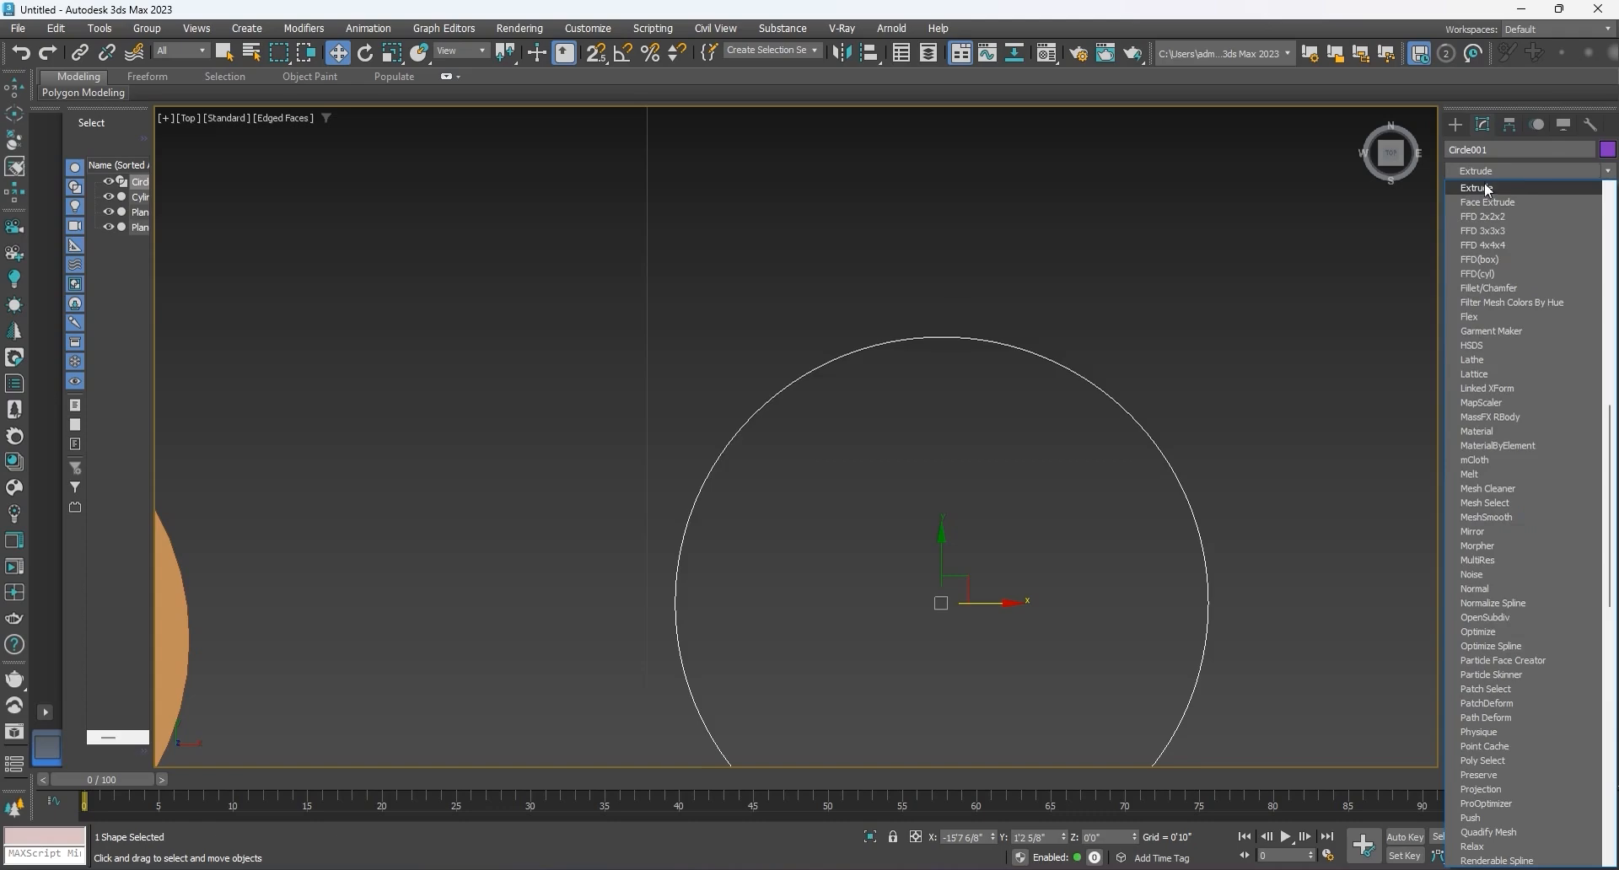
pyautogui.click(1486, 189)
pyautogui.click(1546, 372)
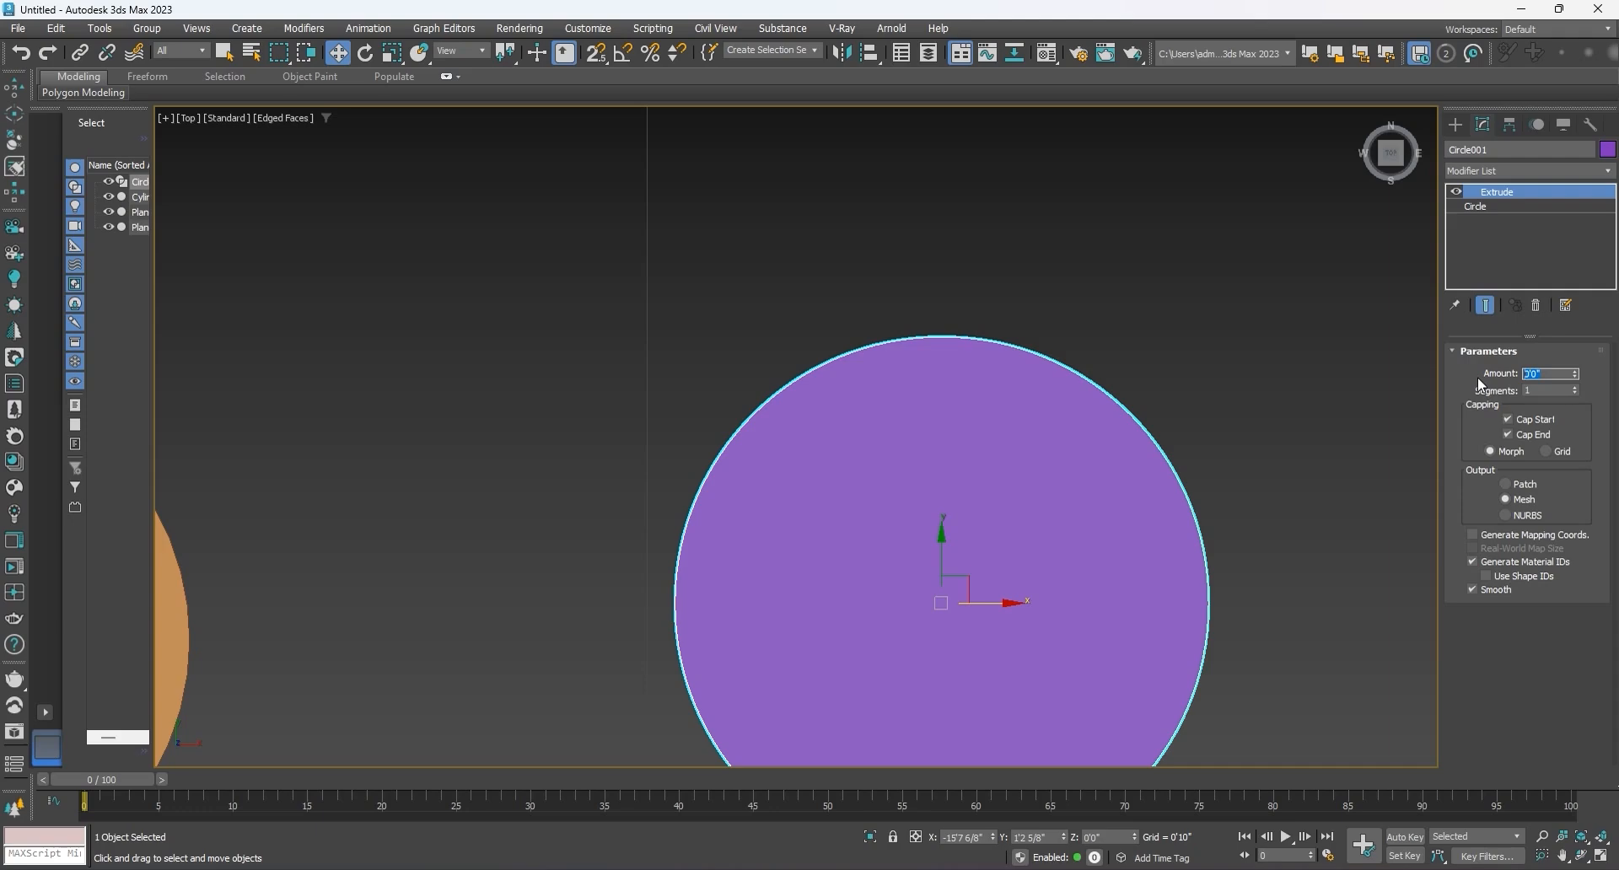
pyautogui.write('1')
pyautogui.press('Return')
pyautogui.scroll(-3, 927, 282)
pyautogui.keyDown('alt'); pyautogui.moveTo(945, 557); pyautogui.dragTo(988, 475, button='middle'); pyautogui.keyUp('alt')
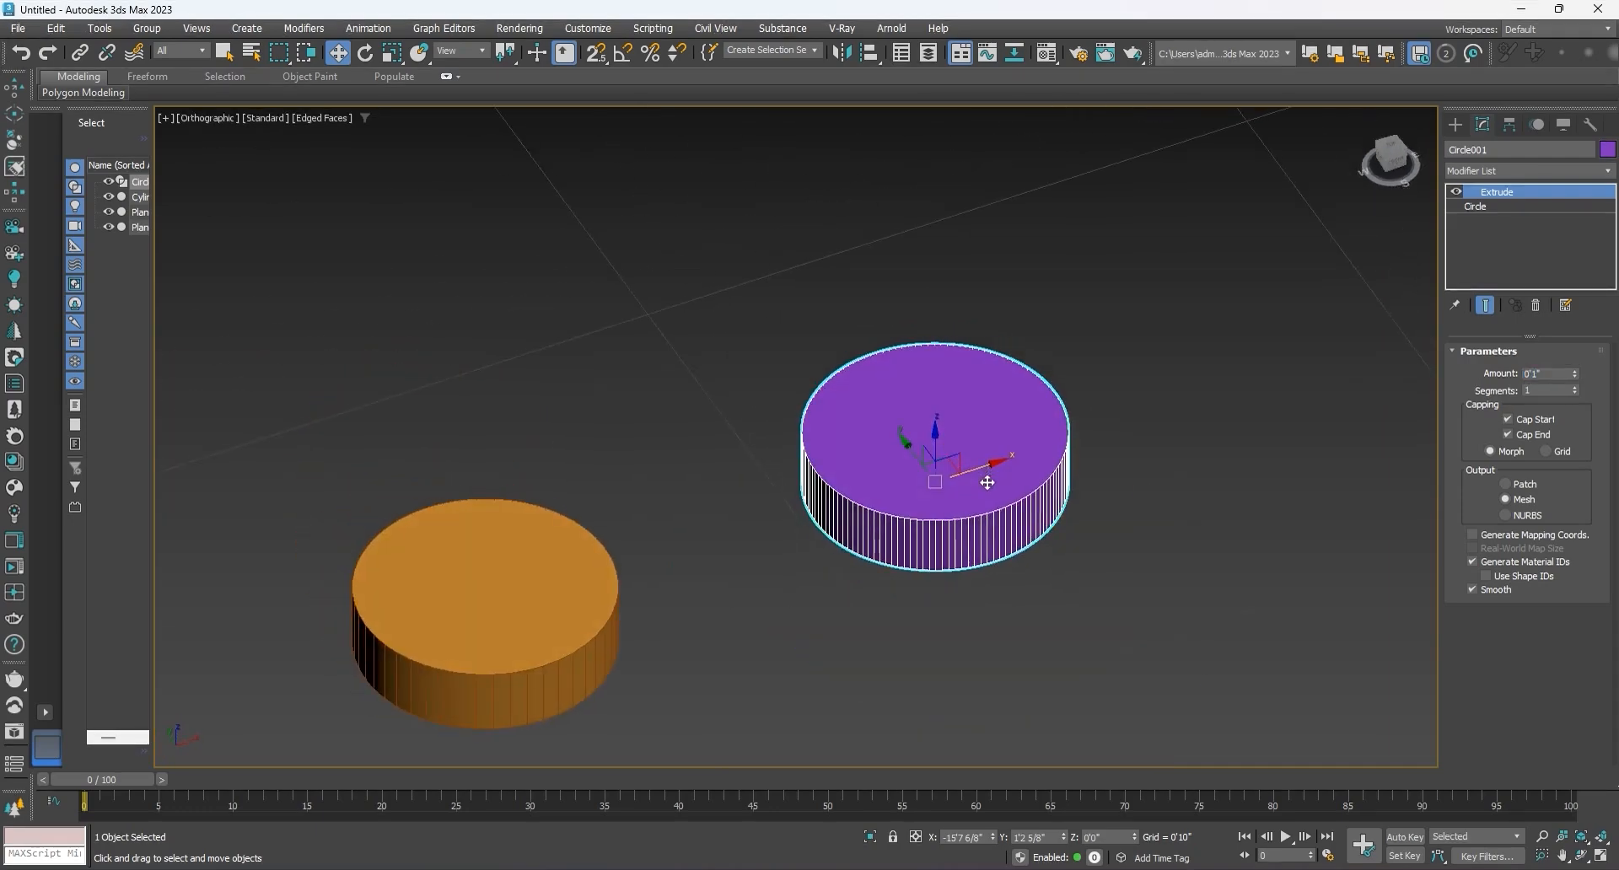
# Step: Add an Edit Poly modifier to the extruded disc and select its bottom cap polygon
pyautogui.click(1504, 170)
pyautogui.press('e')
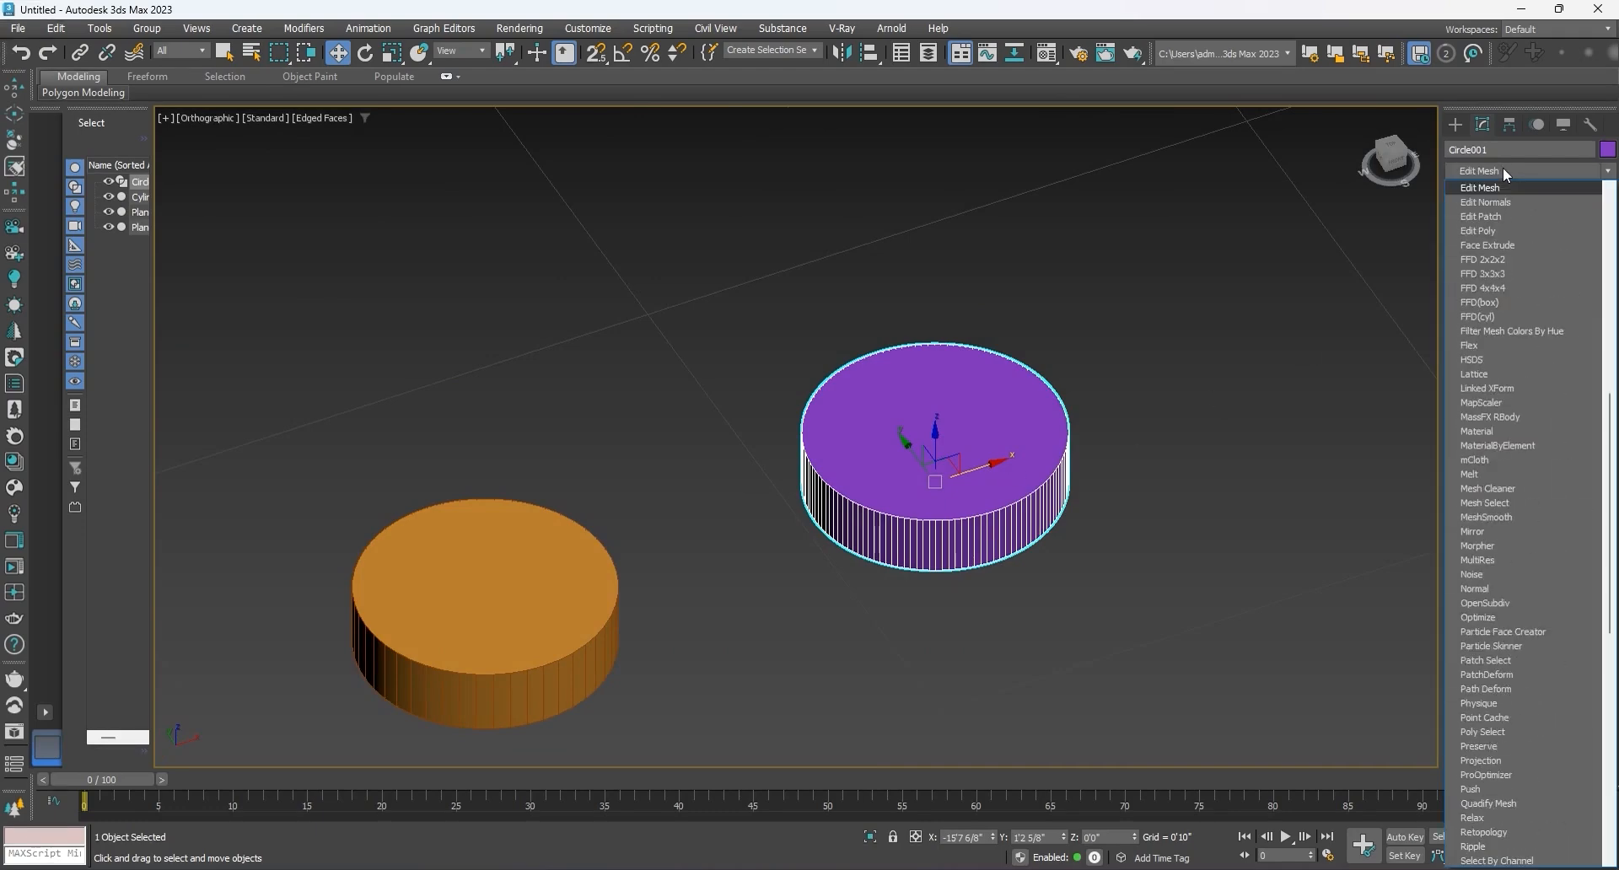
pyautogui.click(1499, 229)
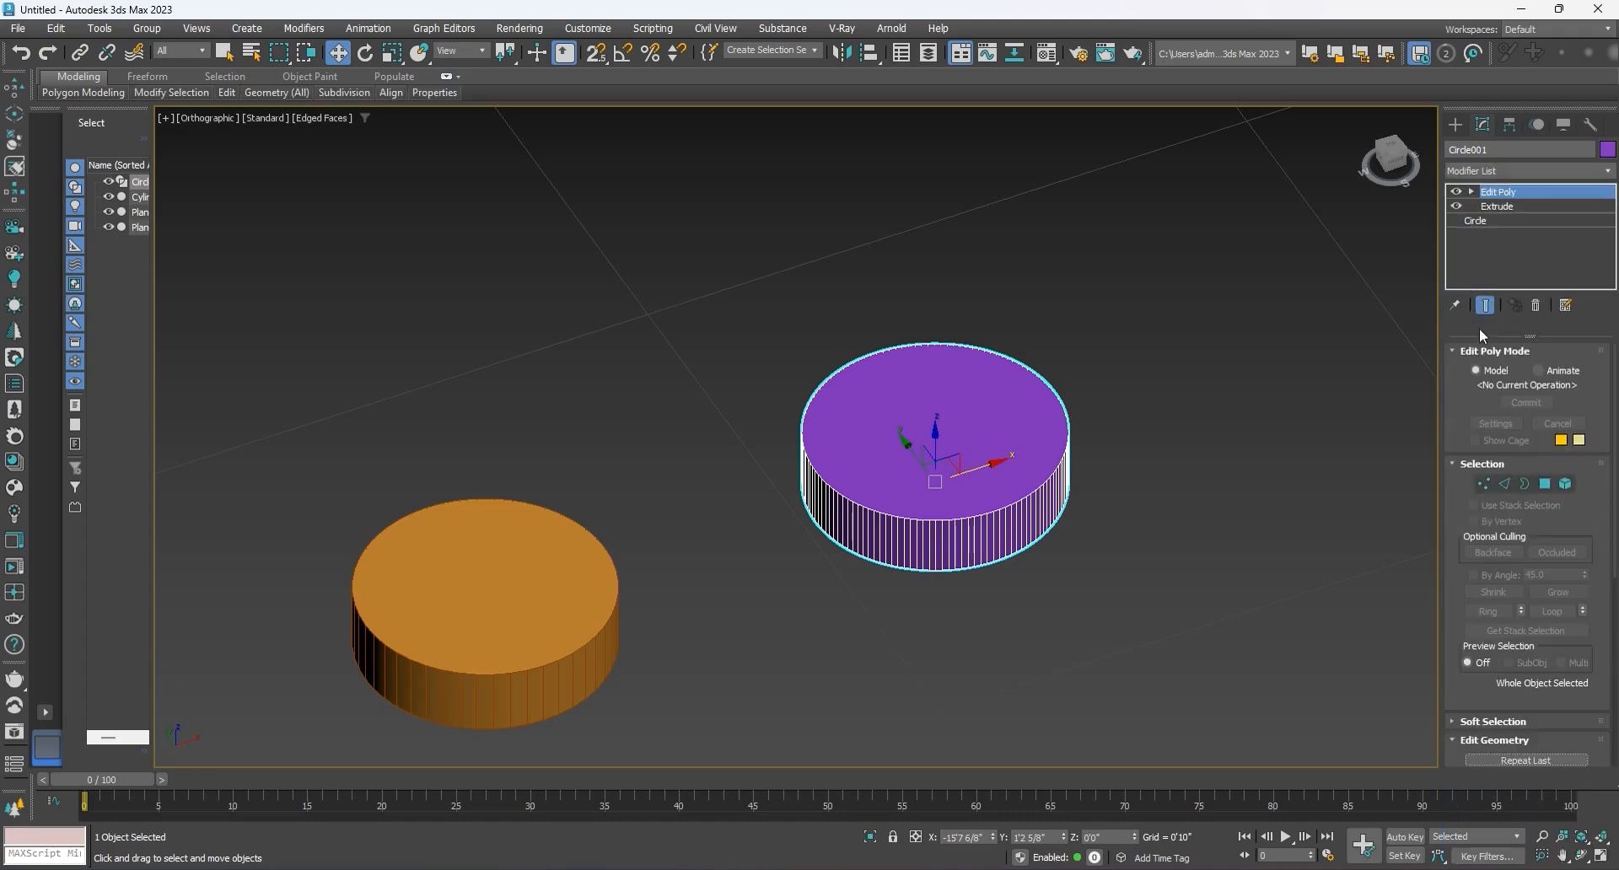
pyautogui.click(1544, 484)
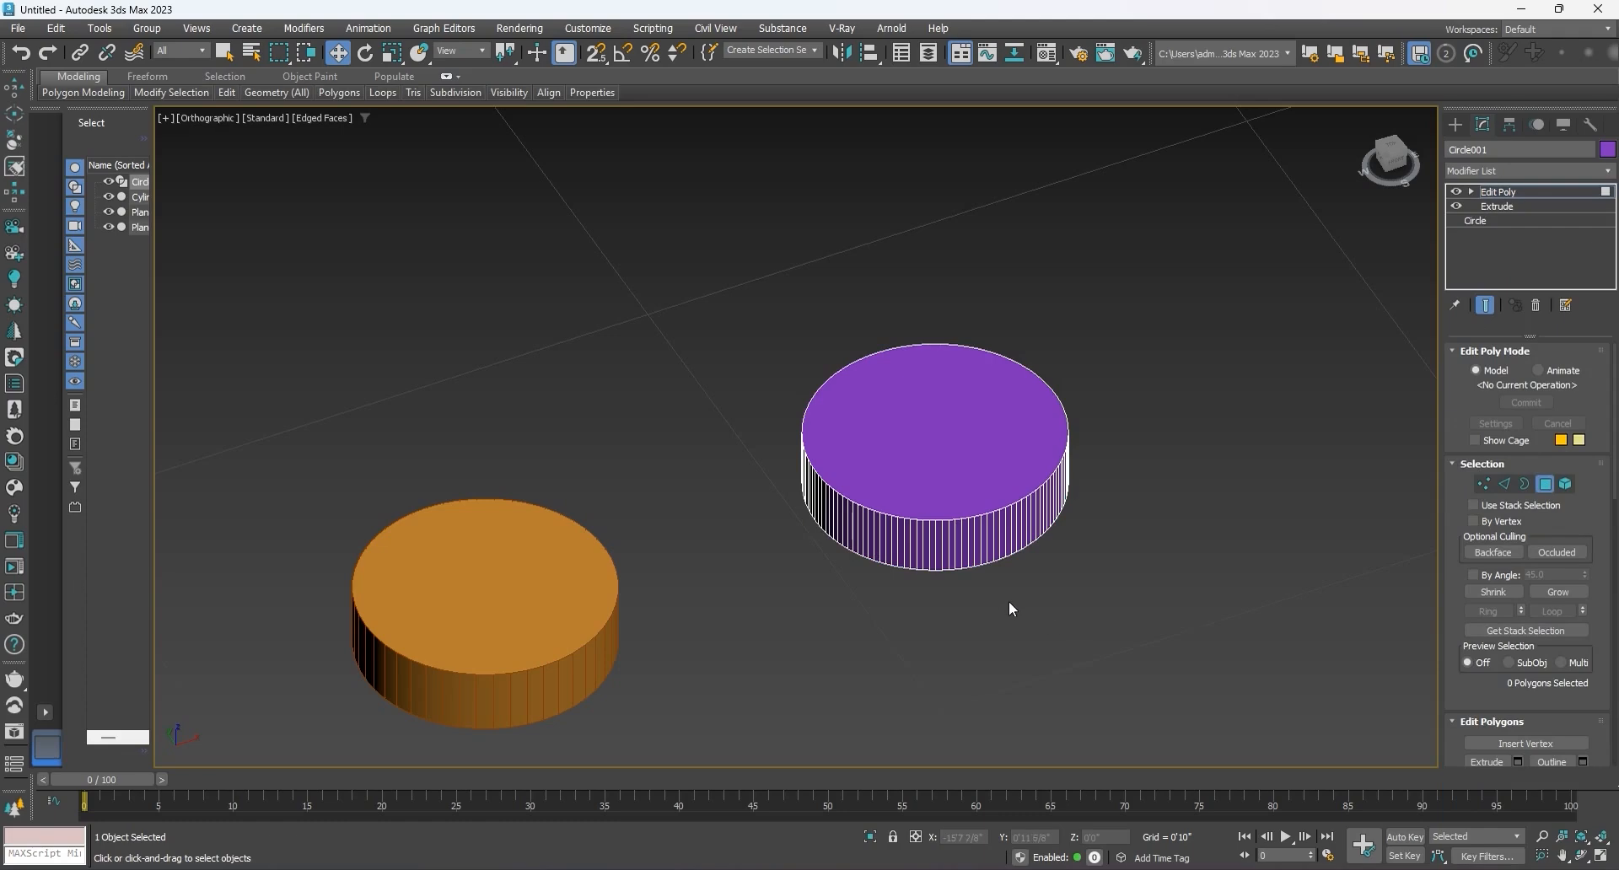
pyautogui.keyDown('alt'); pyautogui.moveTo(978, 556); pyautogui.dragTo(961, 370, button='middle'); pyautogui.keyUp('alt')
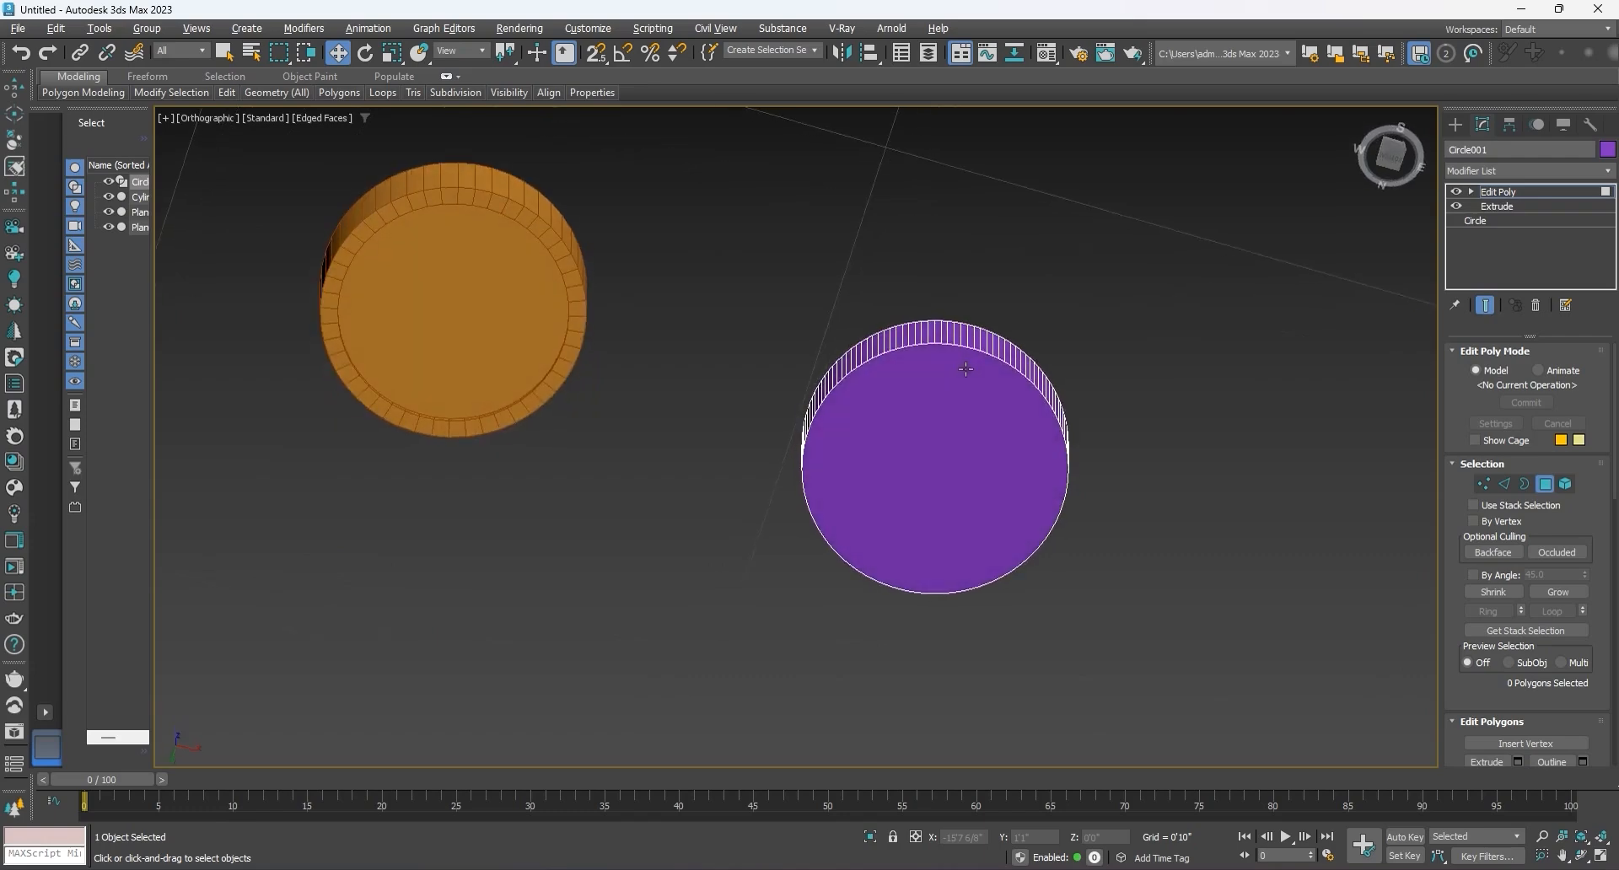
pyautogui.click(931, 486)
# Step: Inset the disc's selected bottom polygon by about 1/8" to form a rim
pyautogui.scroll(-2, 1521, 716)
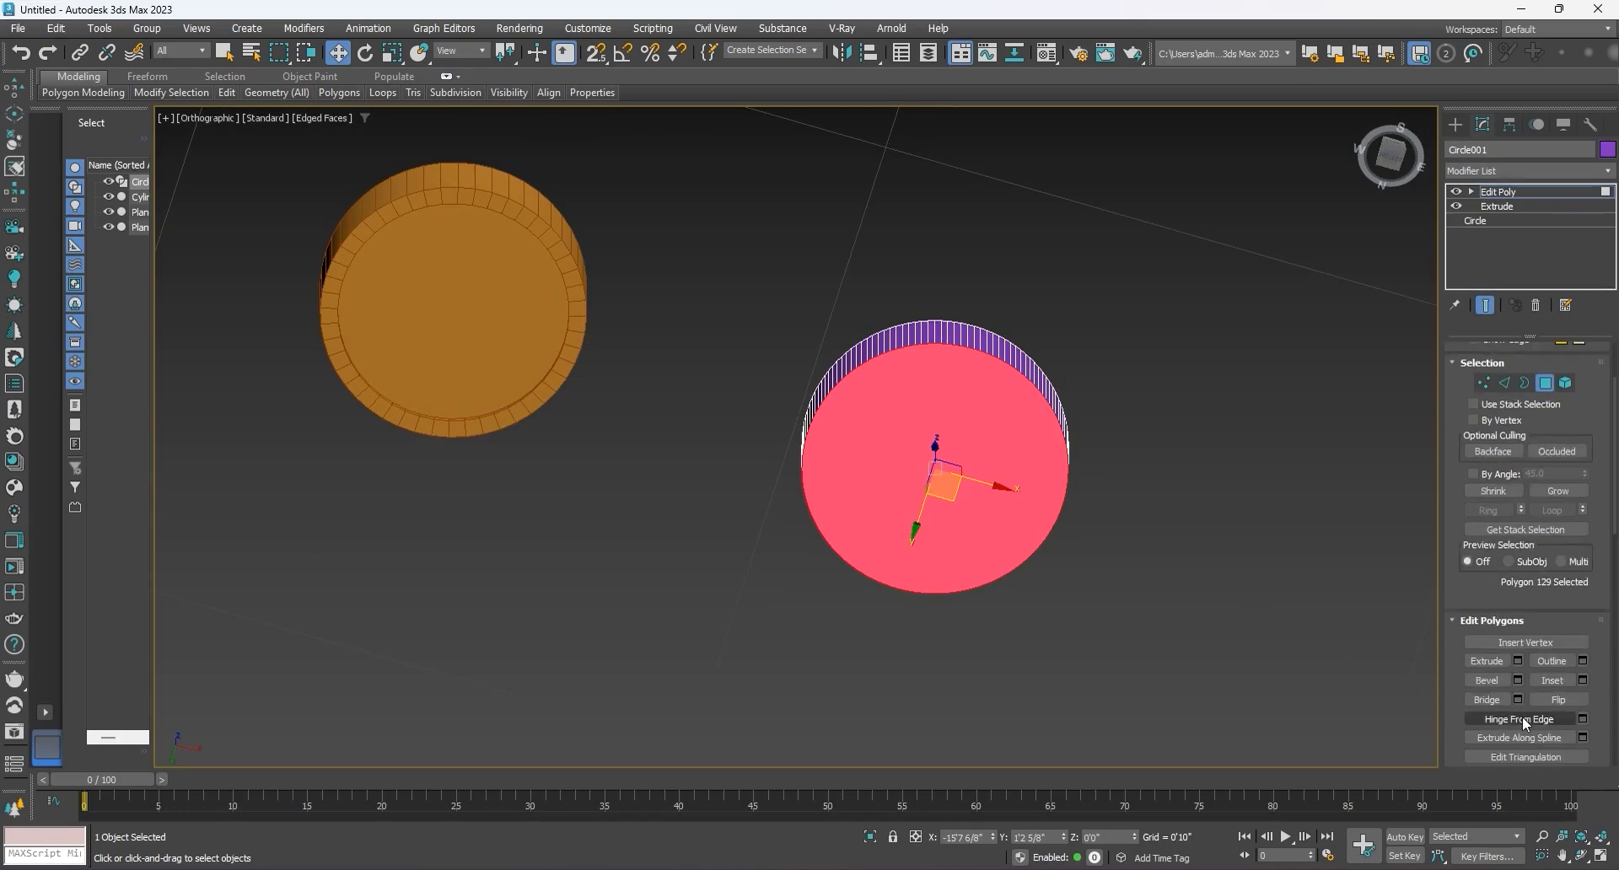
pyautogui.click(1582, 680)
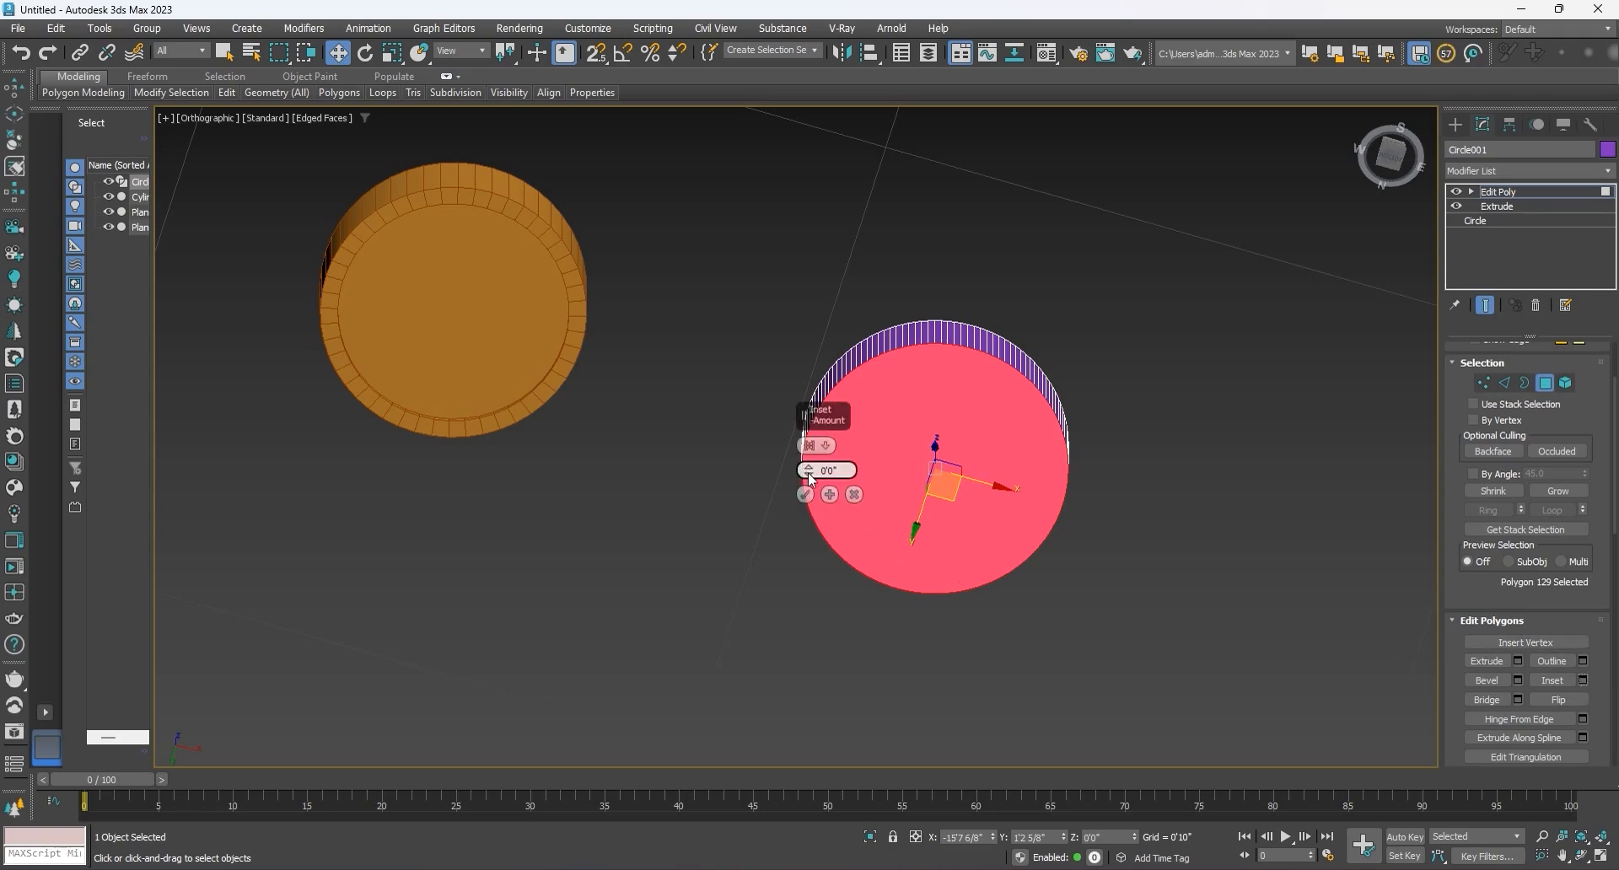
pyautogui.moveTo(812, 475); pyautogui.dragTo(807, 457)
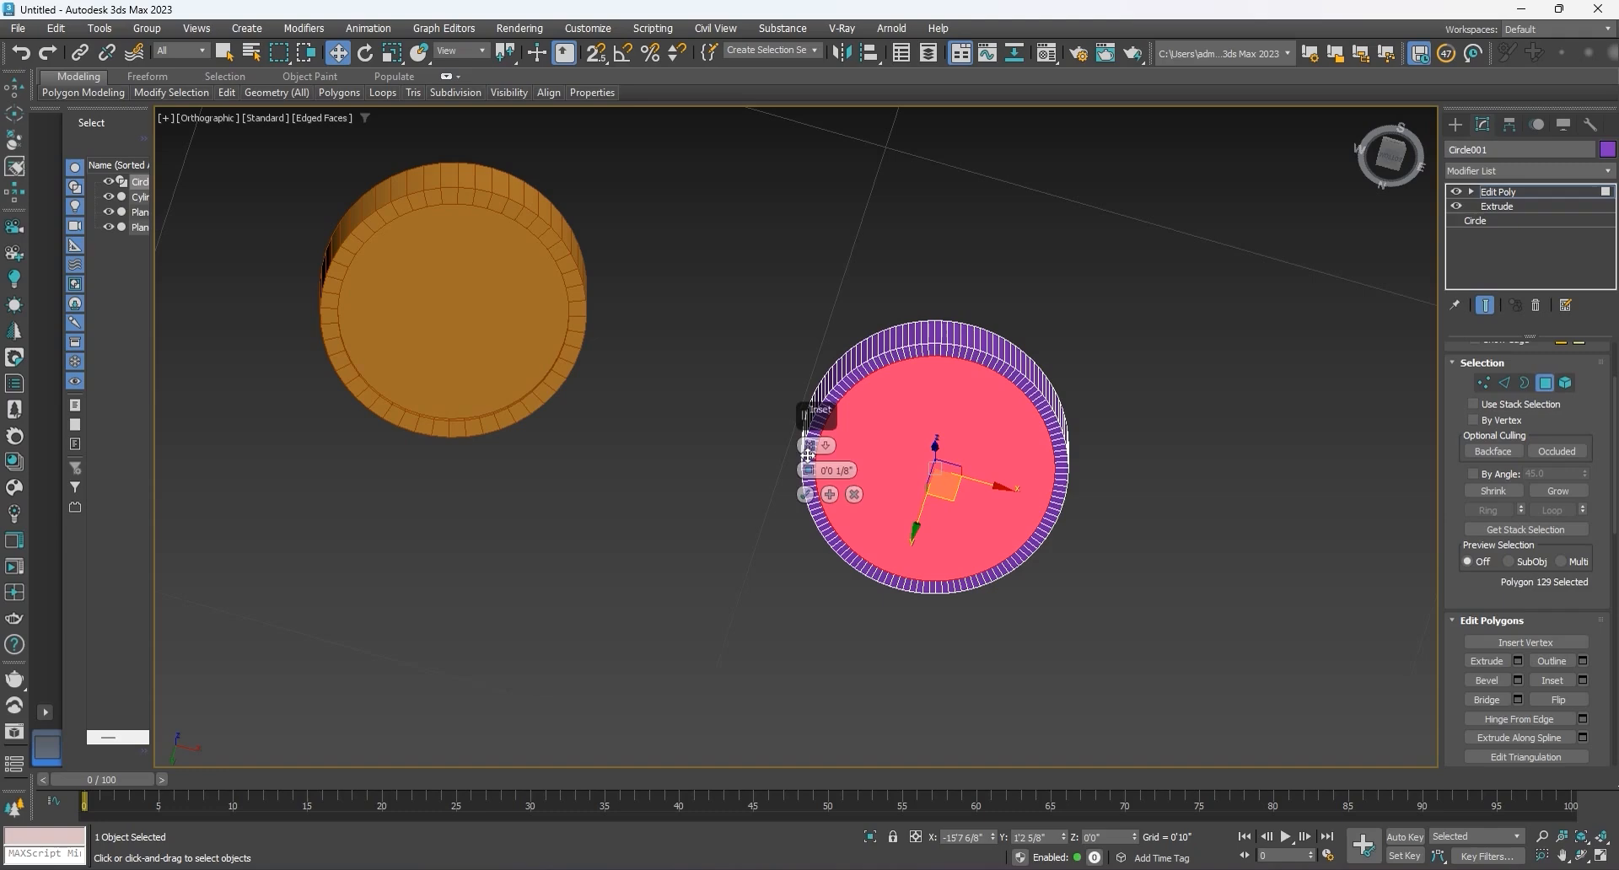
pyautogui.click(807, 494)
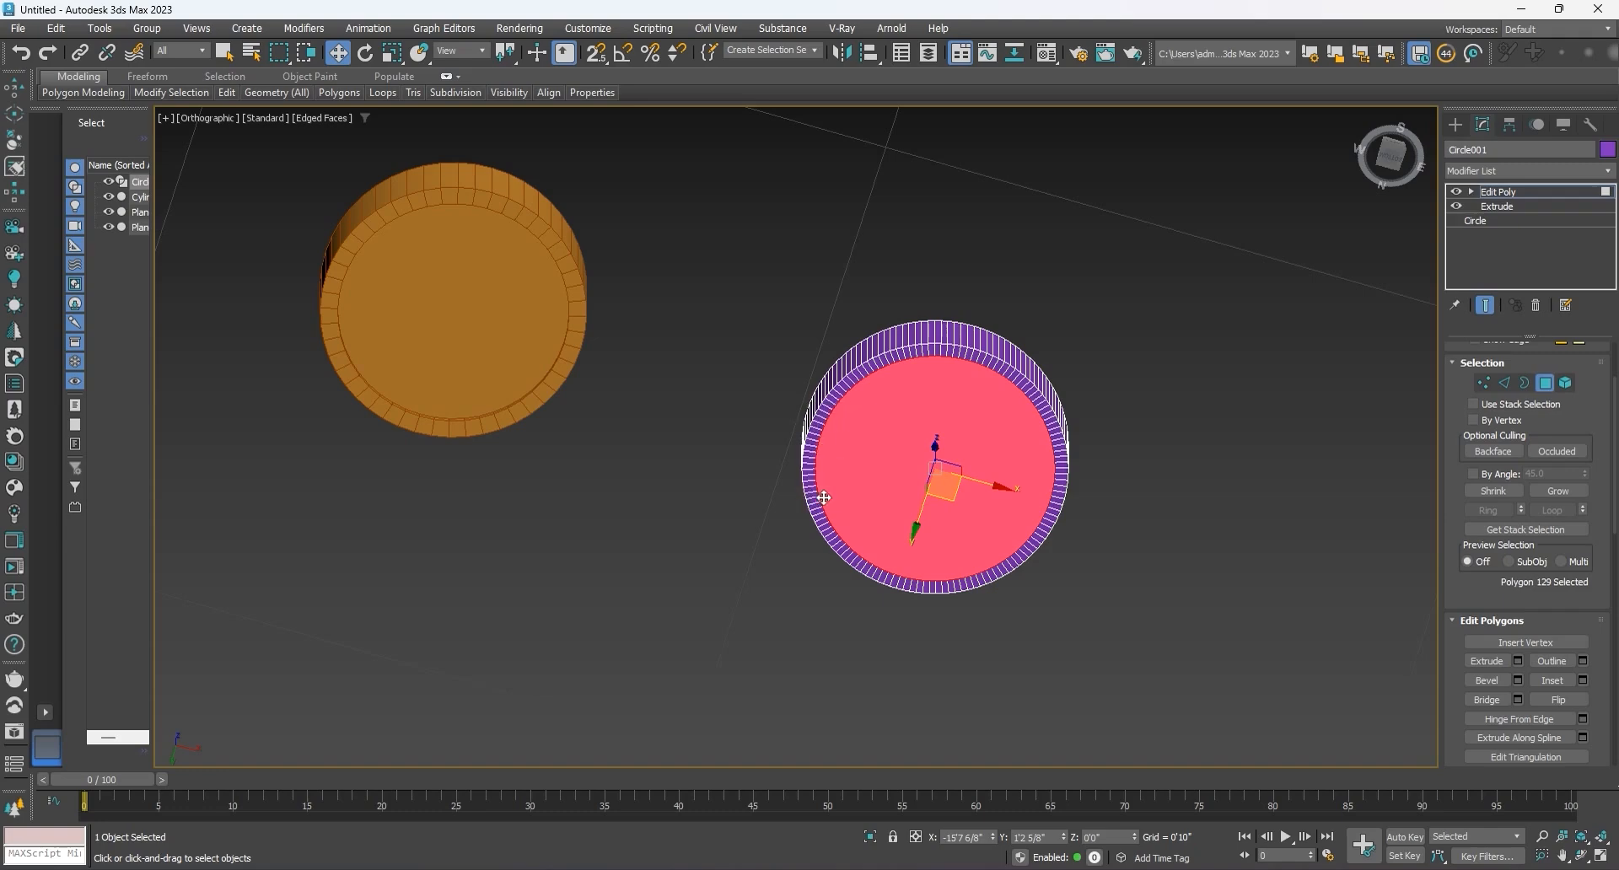
# Step: Extrude the disc's inset bottom polygon slightly inward to recess it, and leave polygon editing
pyautogui.click(1516, 661)
pyautogui.keyDown('alt'); pyautogui.moveTo(970, 508); pyautogui.dragTo(939, 567, button='middle'); pyautogui.keyUp('alt')
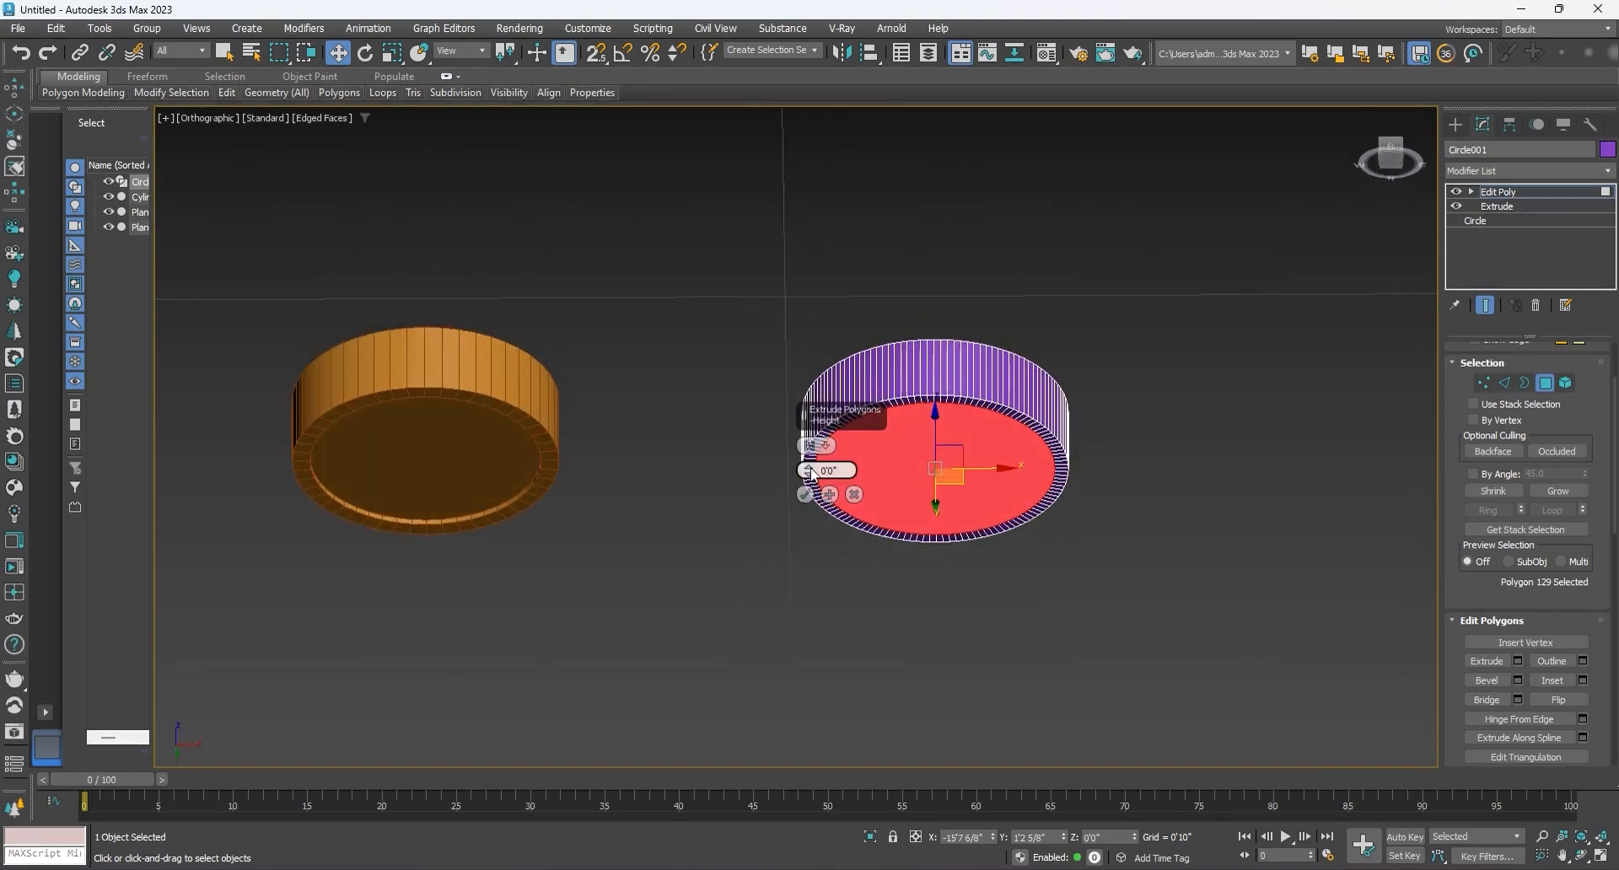
pyautogui.moveTo(810, 473); pyautogui.dragTo(810, 472)
pyautogui.press('F2')
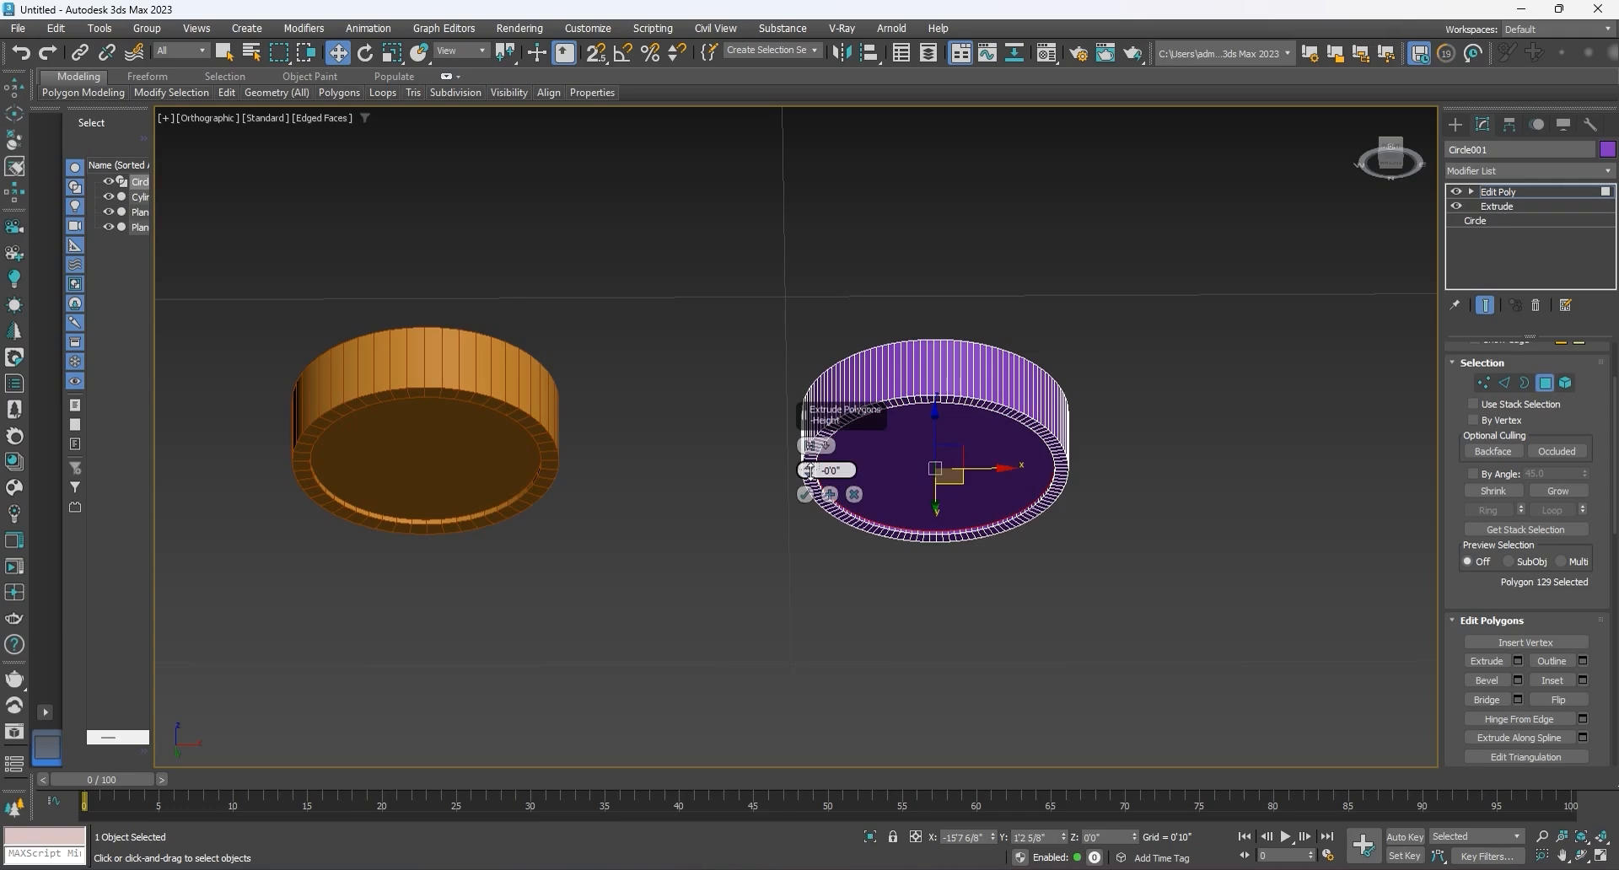
pyautogui.press('F2')
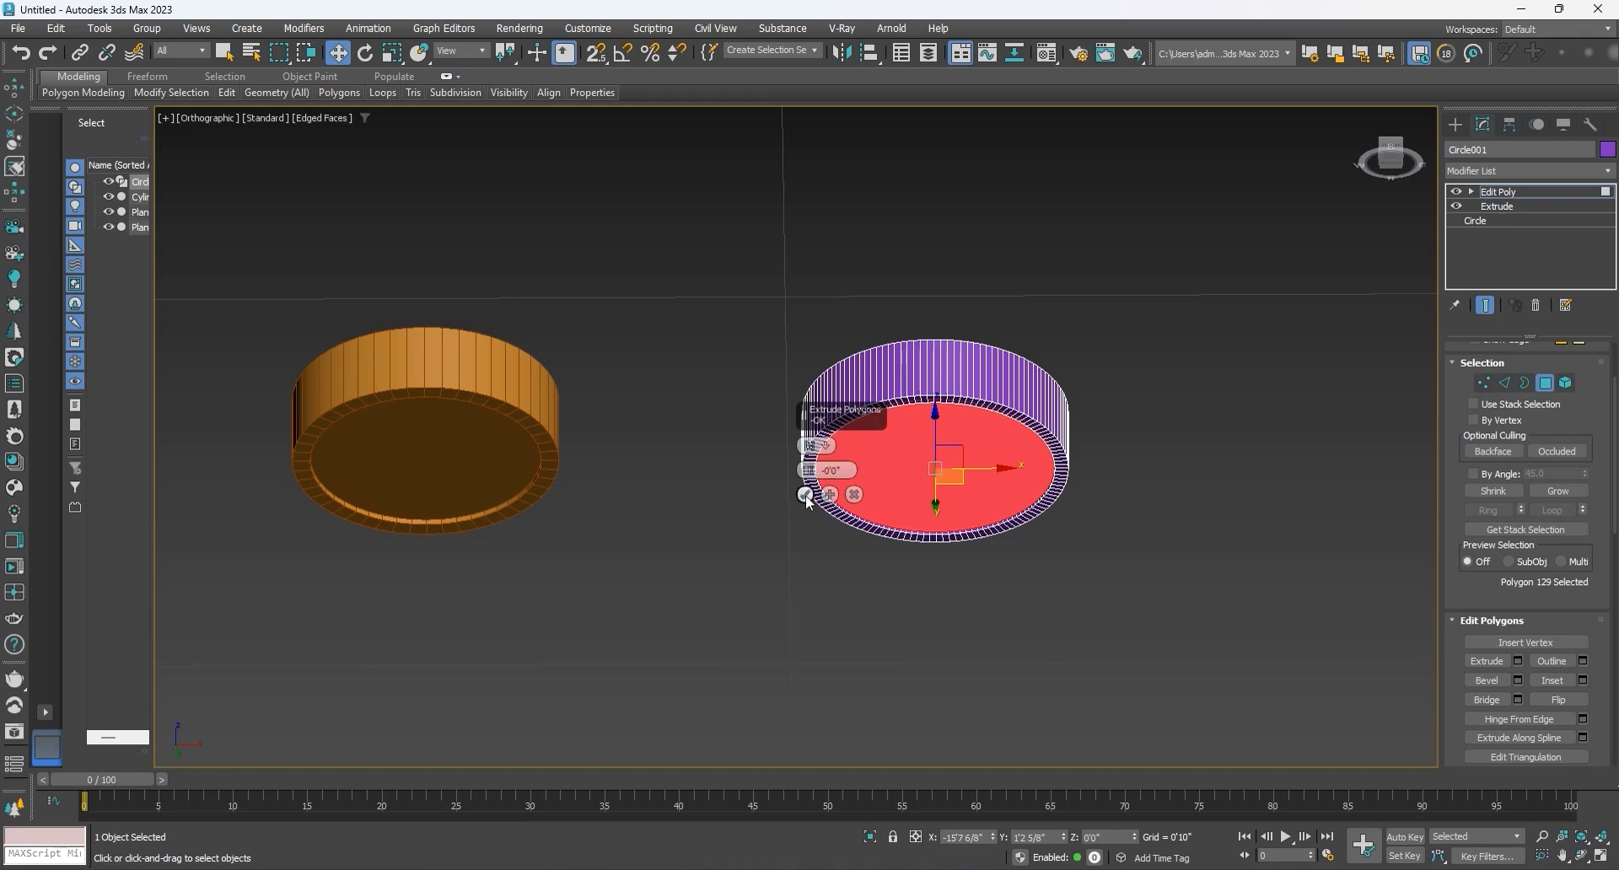
pyautogui.click(805, 495)
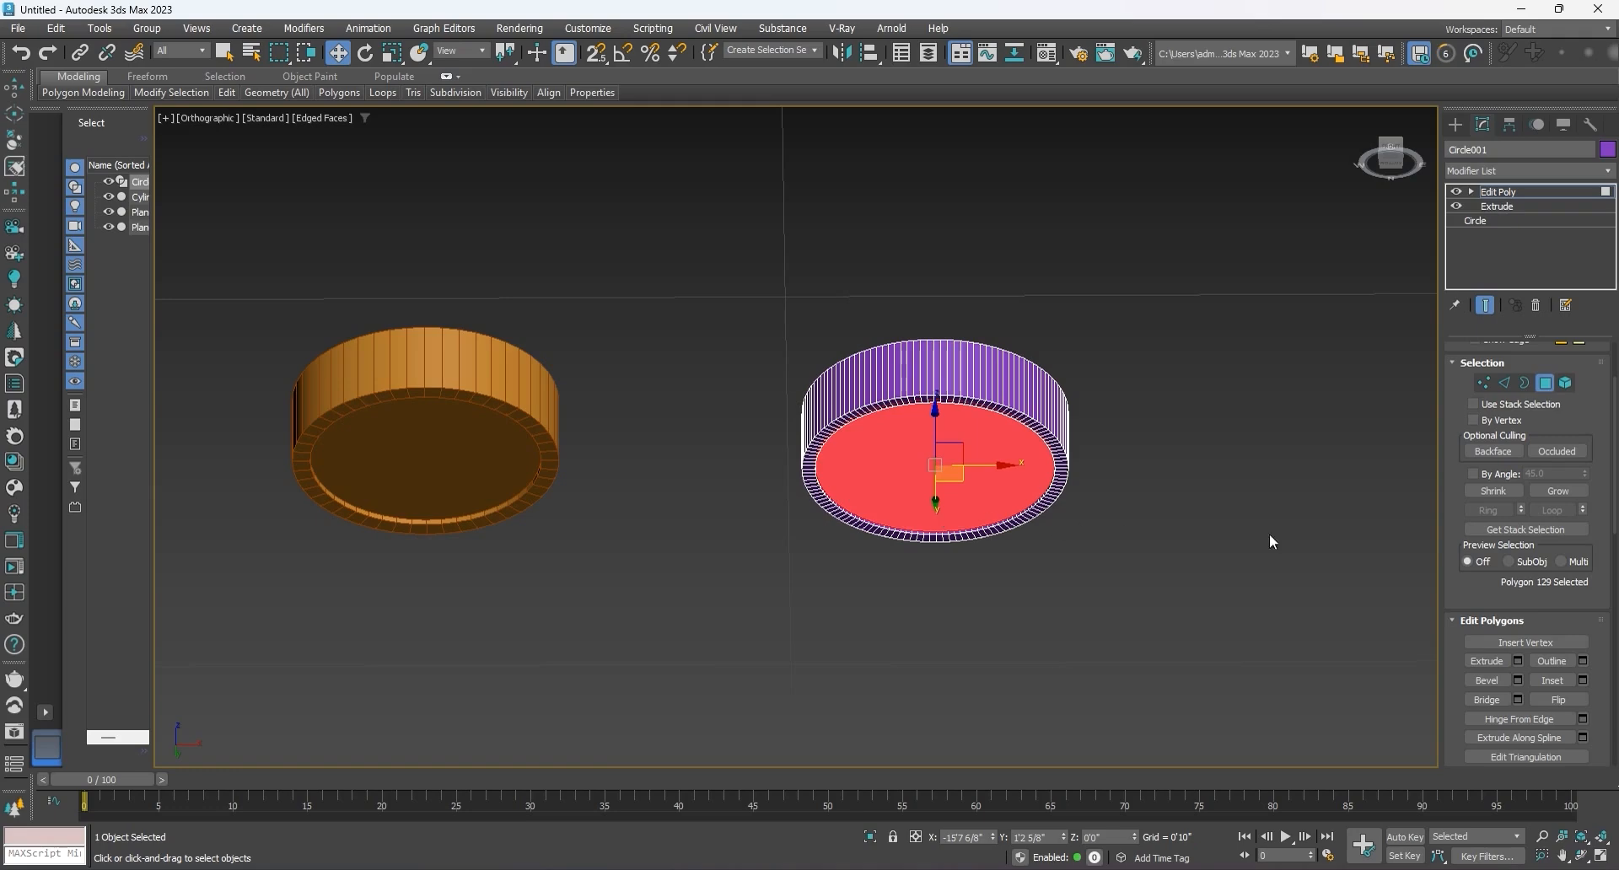
pyautogui.click(1544, 385)
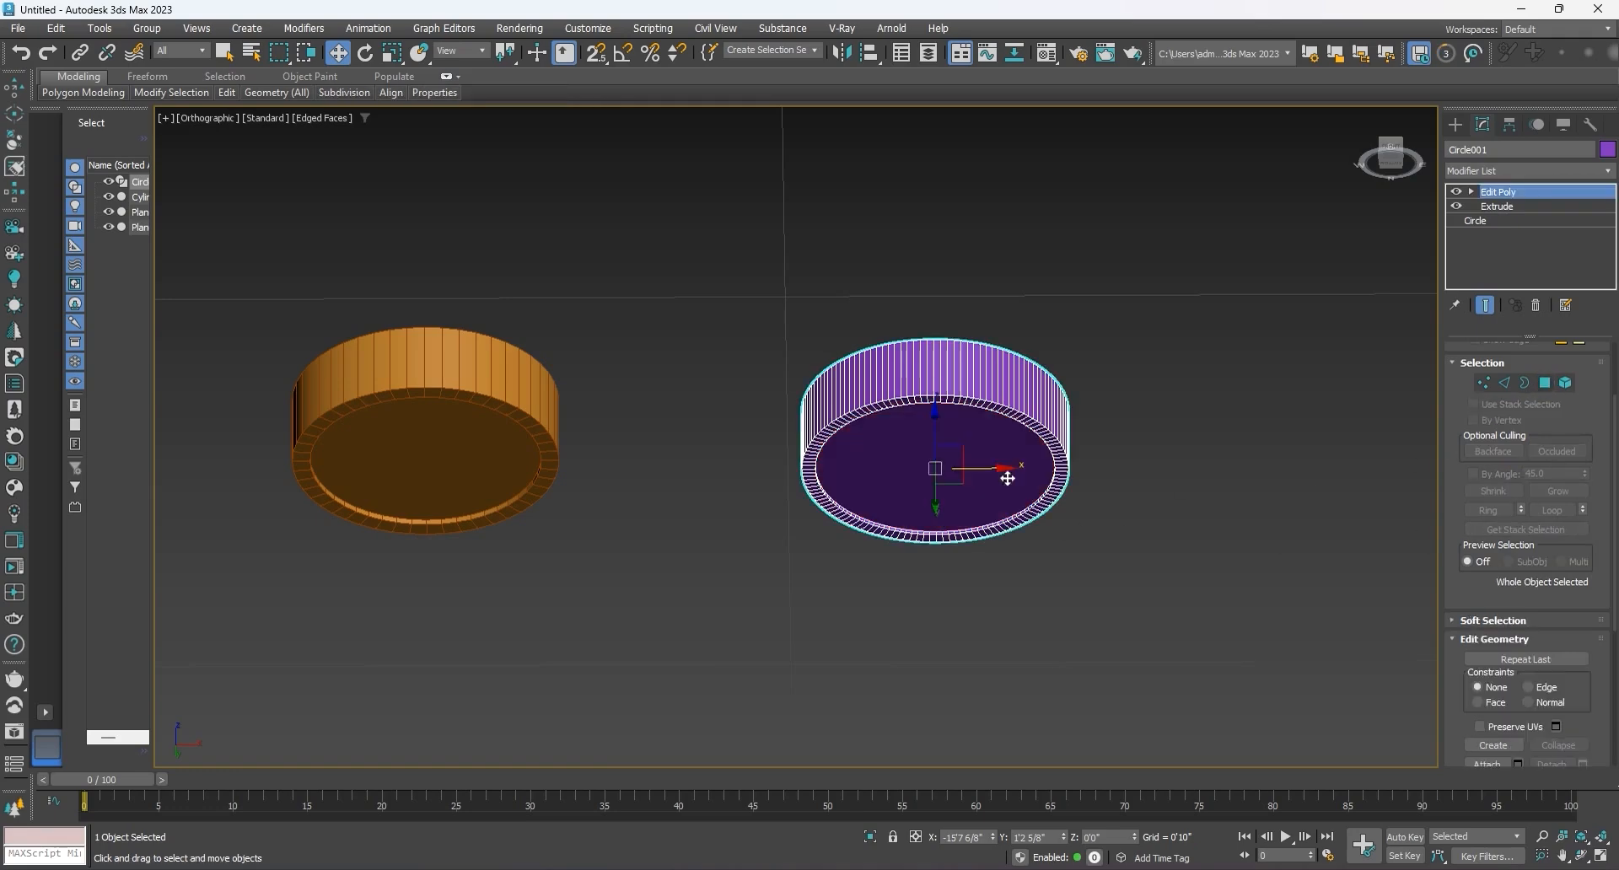
# Step: Compare the recessed undersides of both fixtures with the lamp and false-ceiling reference images
pyautogui.moveTo(897, 470)
pyautogui.keyDown('alt'); pyautogui.mouseDown(button='middle')
pyautogui.moveTo(871, 584)
pyautogui.moveTo(873, 478)
pyautogui.mouseUp(button='middle'); pyautogui.keyUp('alt')
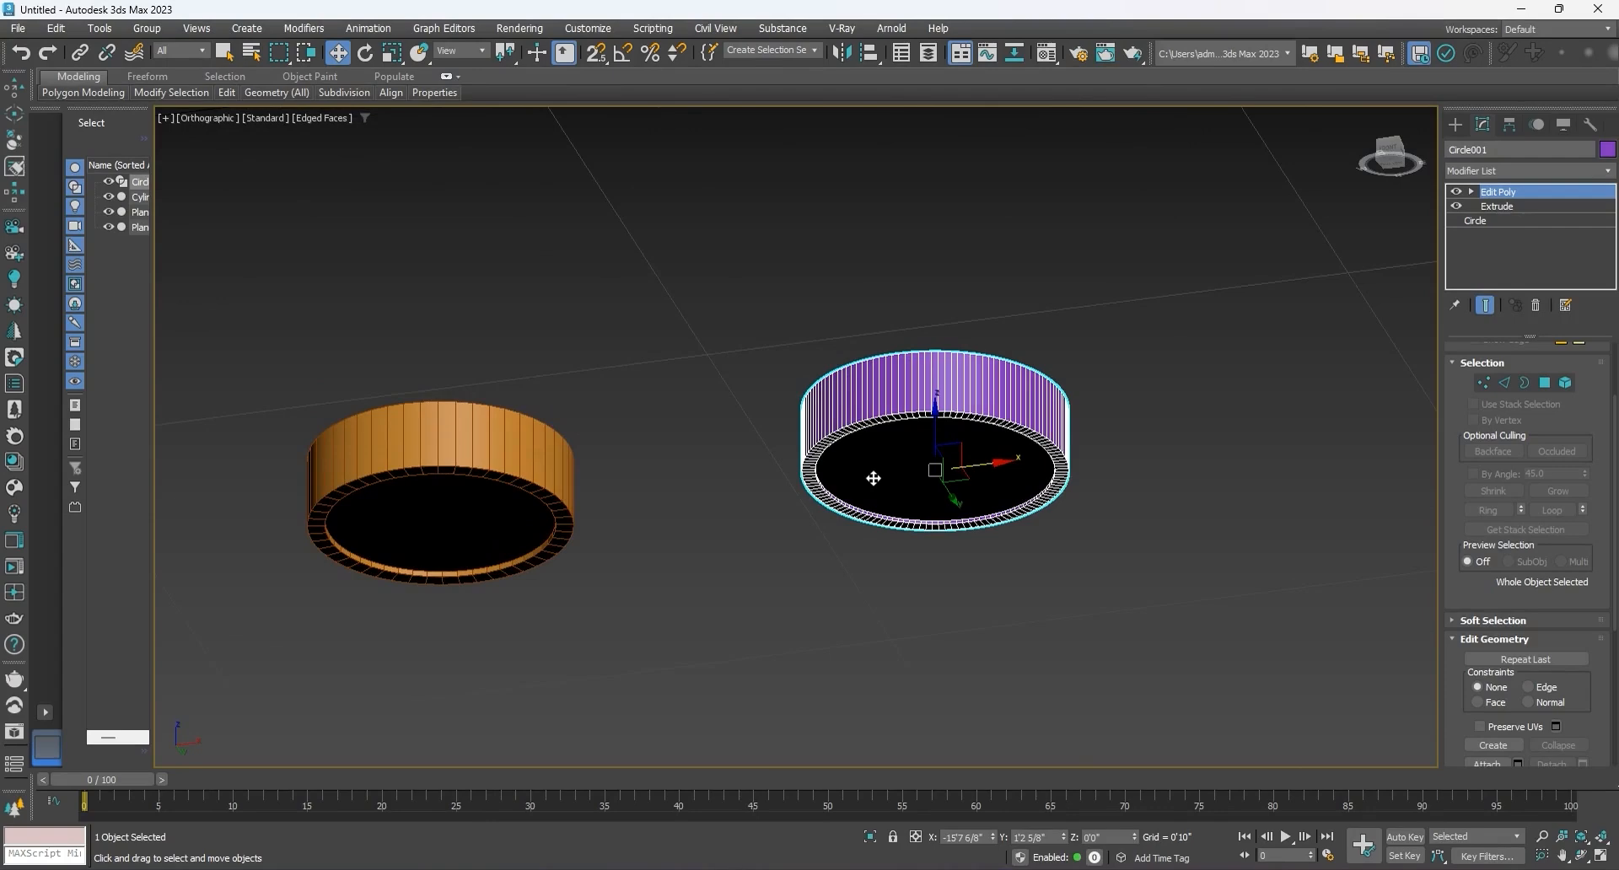
pyautogui.keyDown('alt'); pyautogui.moveTo(873, 478); pyautogui.dragTo(875, 438, button='middle'); pyautogui.keyUp('alt')
pyautogui.scroll(-5, 867, 447)
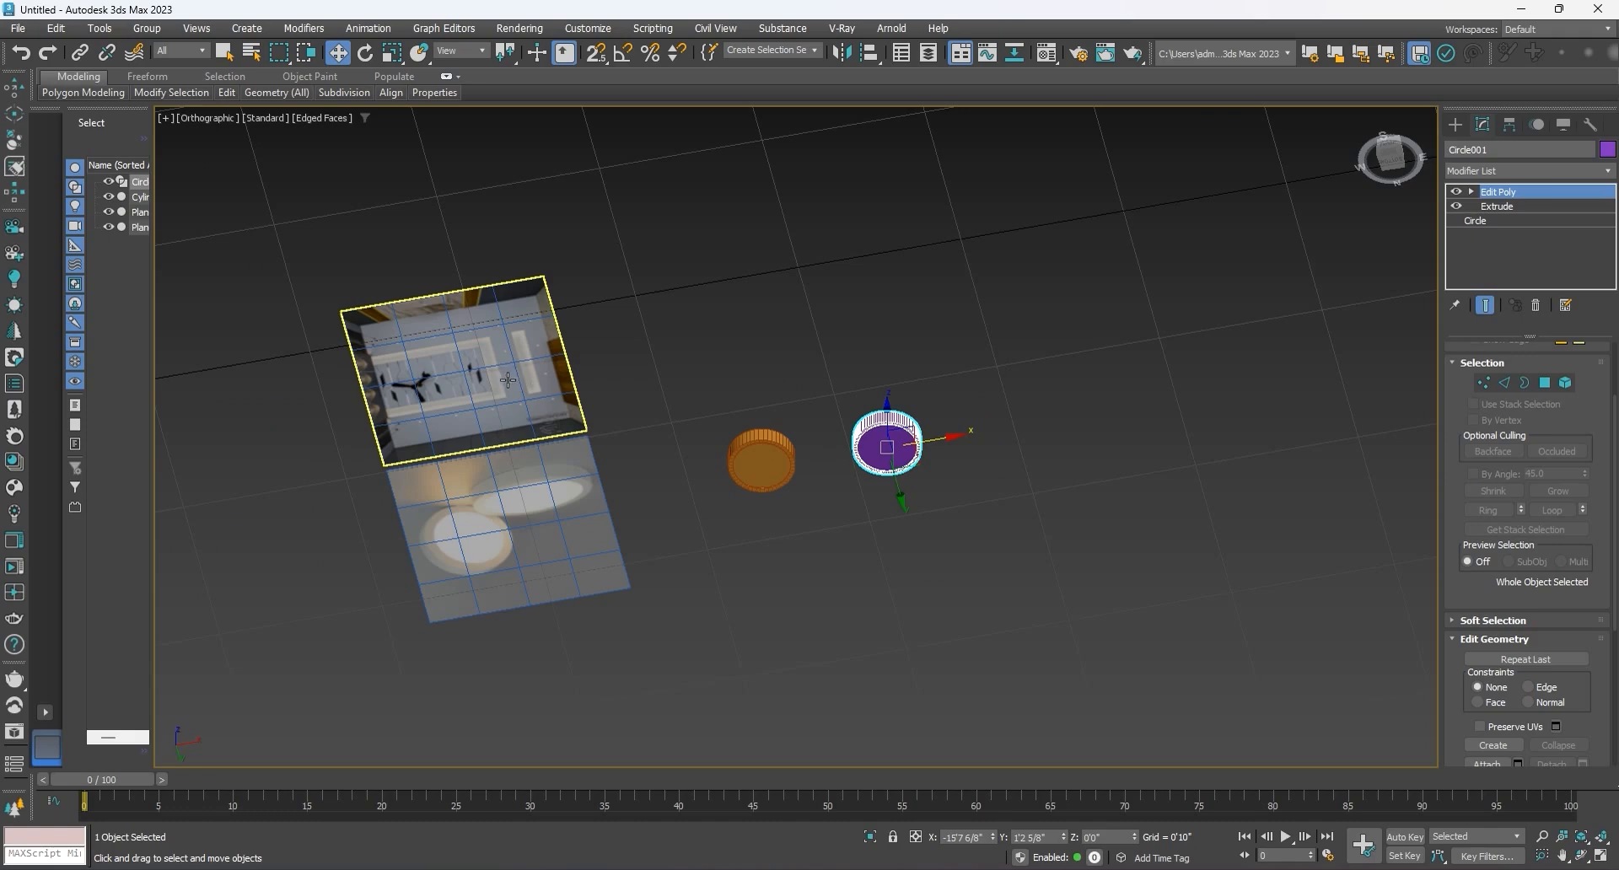
pyautogui.scroll(3, 507, 540)
pyautogui.scroll(5, 507, 540)
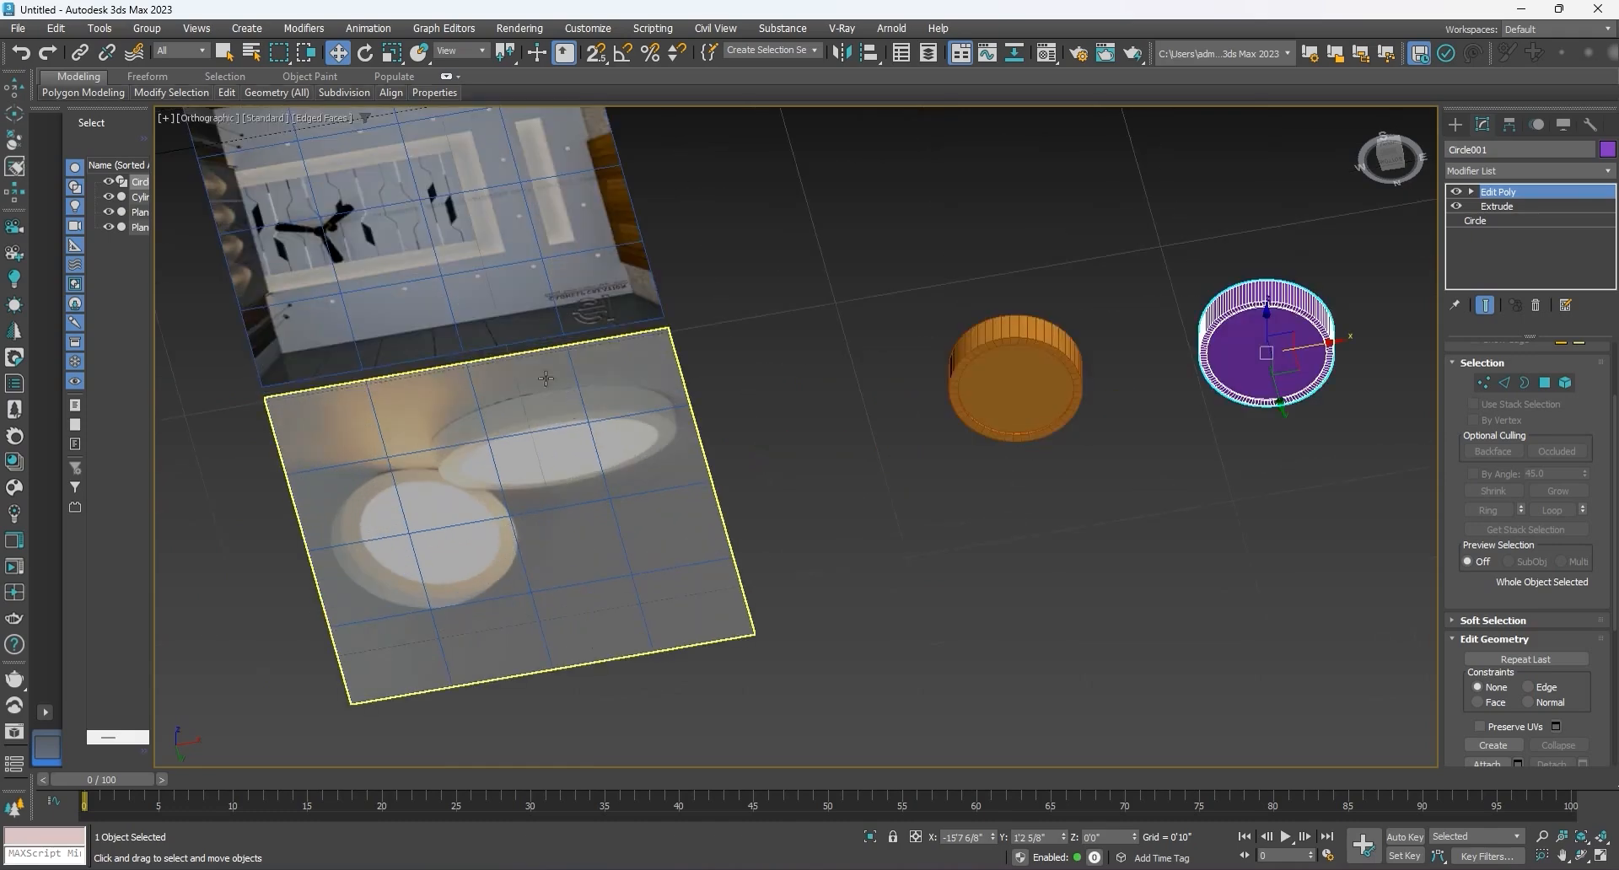
pyautogui.scroll(-5, 542, 473)
pyautogui.scroll(5, 496, 285)
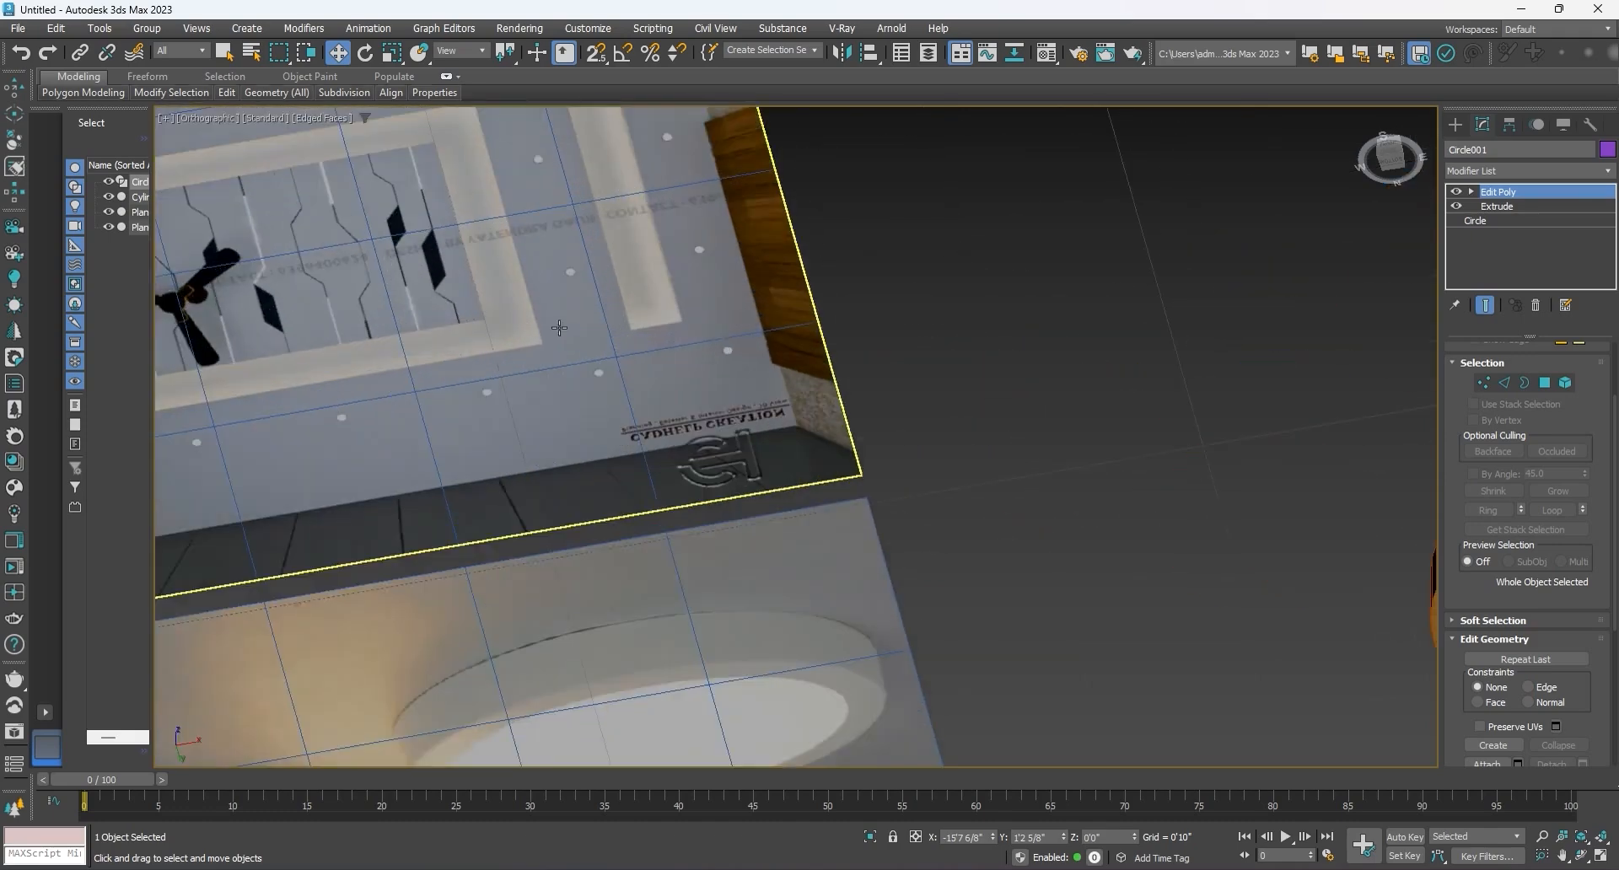
pyautogui.scroll(-4, 557, 333)
pyautogui.scroll(2, 586, 330)
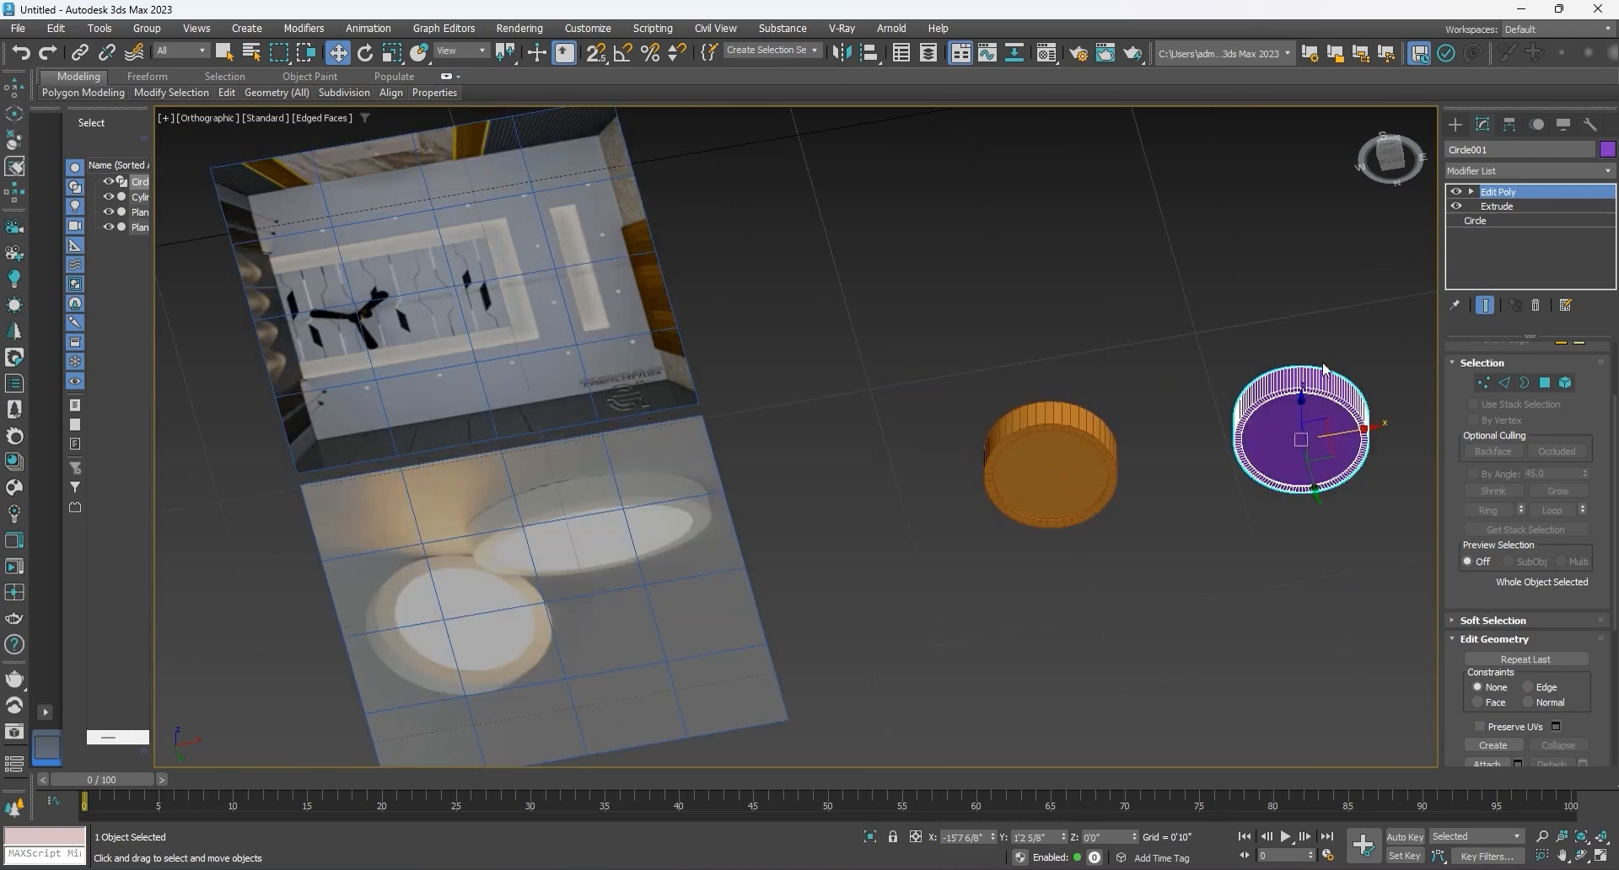
# Step: Convert both light fixtures to Editable Poly together and clear the selection
pyautogui.moveTo(1341, 354); pyautogui.dragTo(1052, 471)
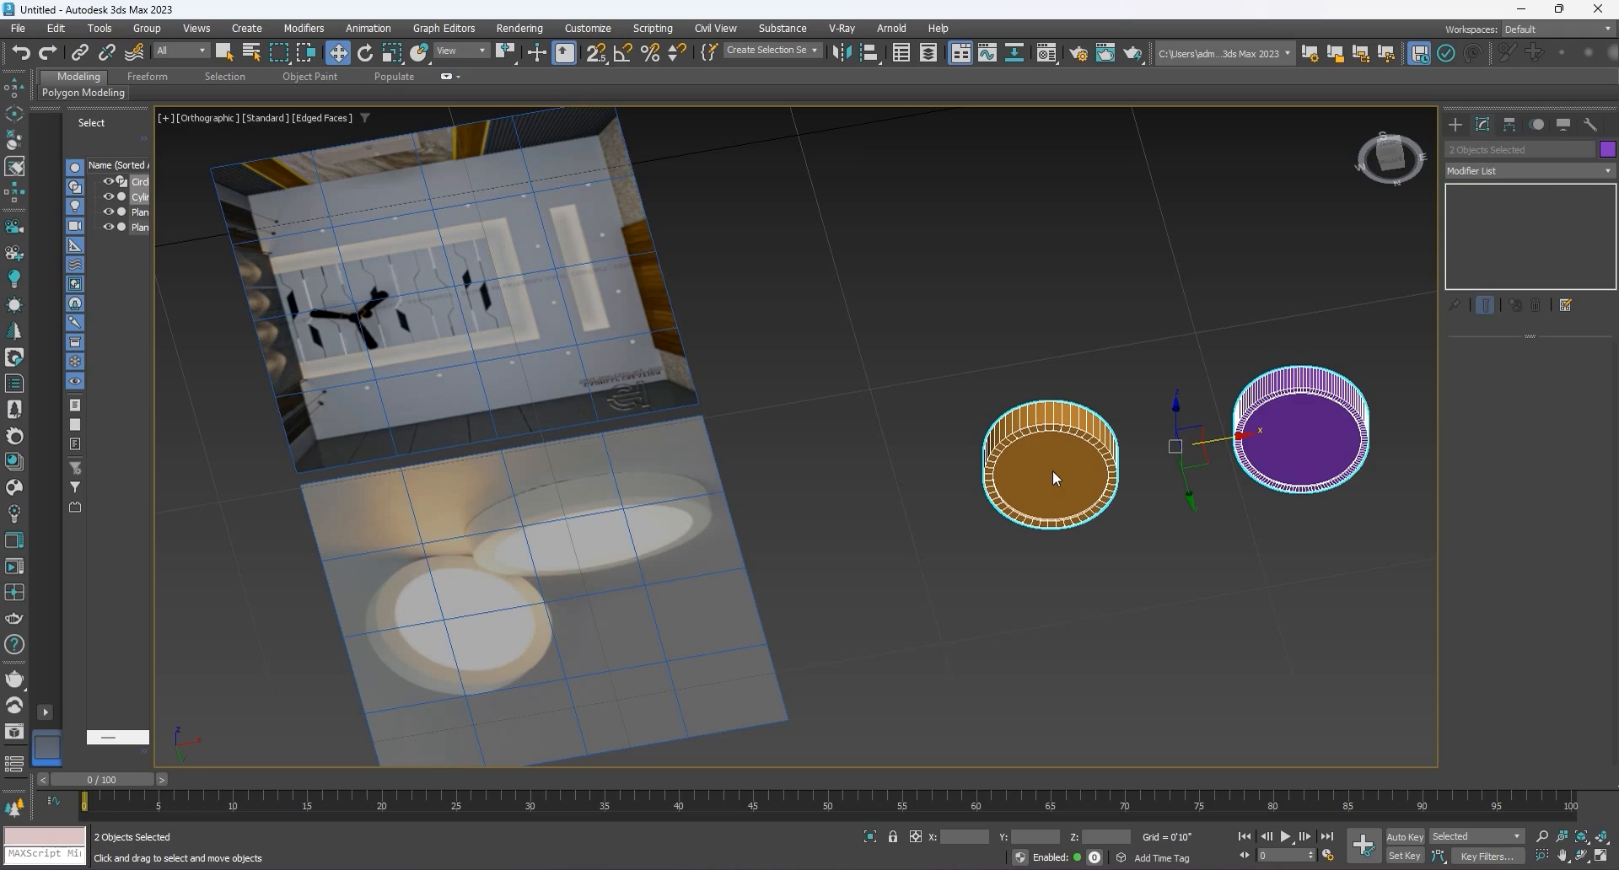
pyautogui.rightClick(1054, 477)
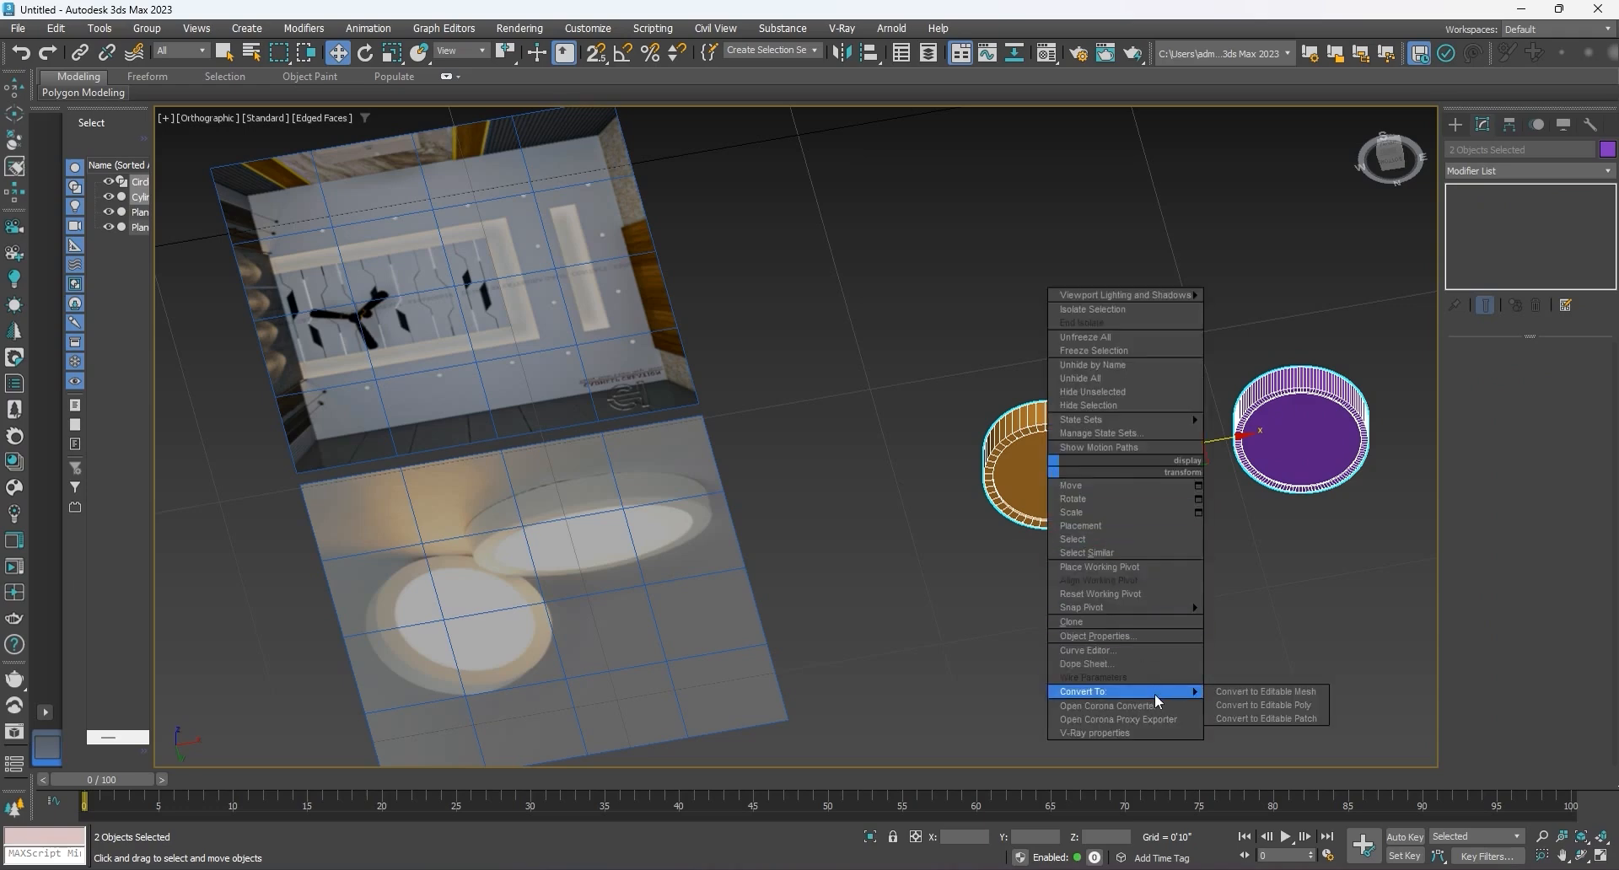
pyautogui.click(1251, 706)
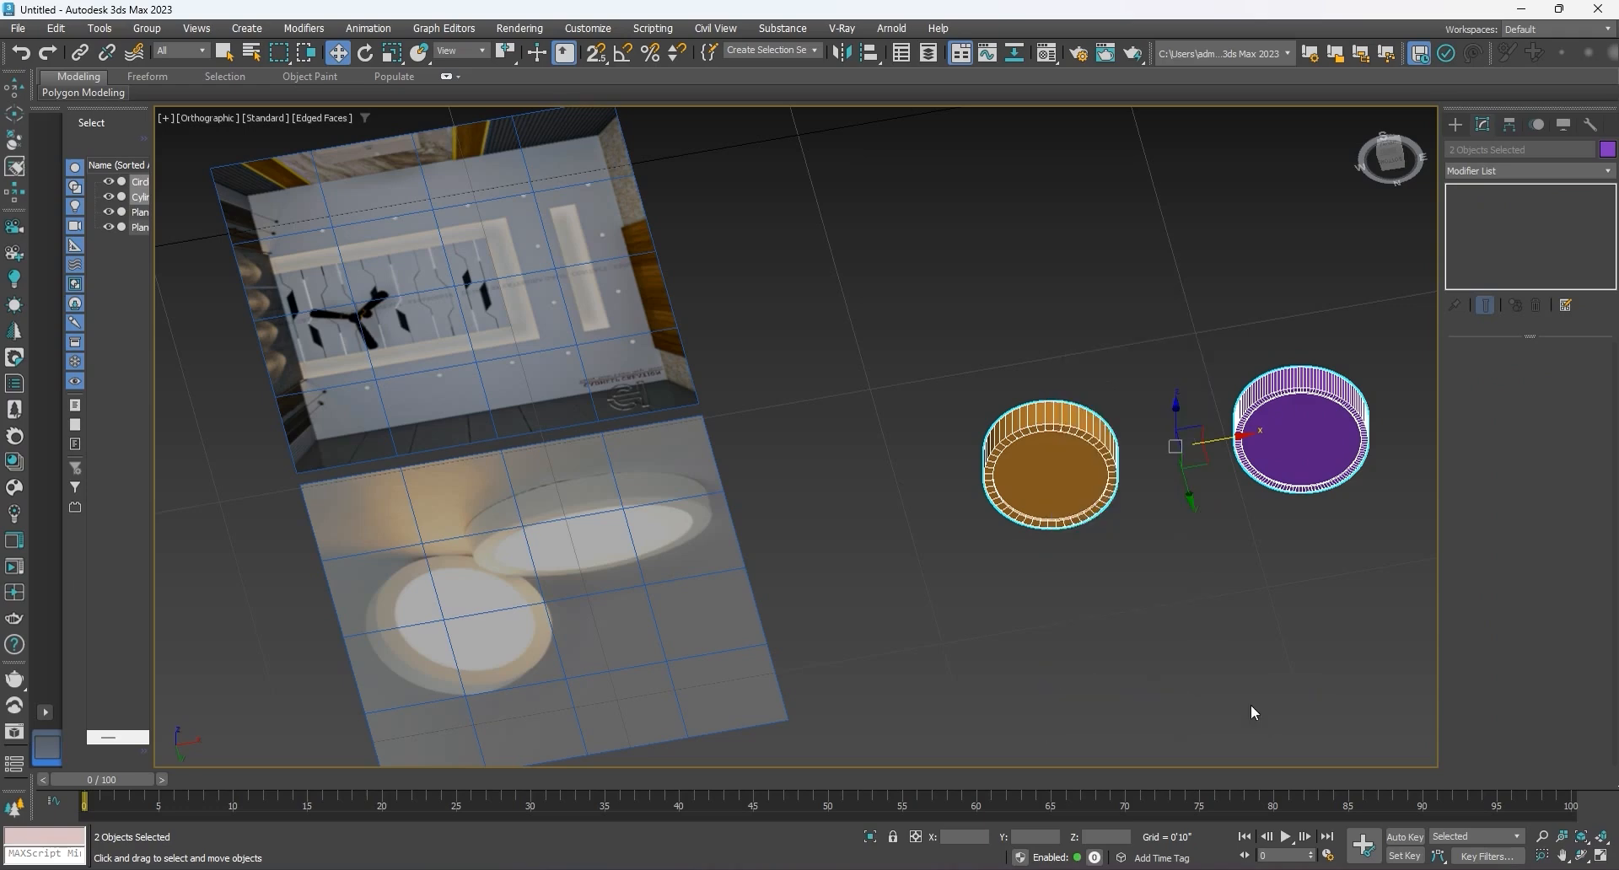
pyautogui.click(1196, 599)
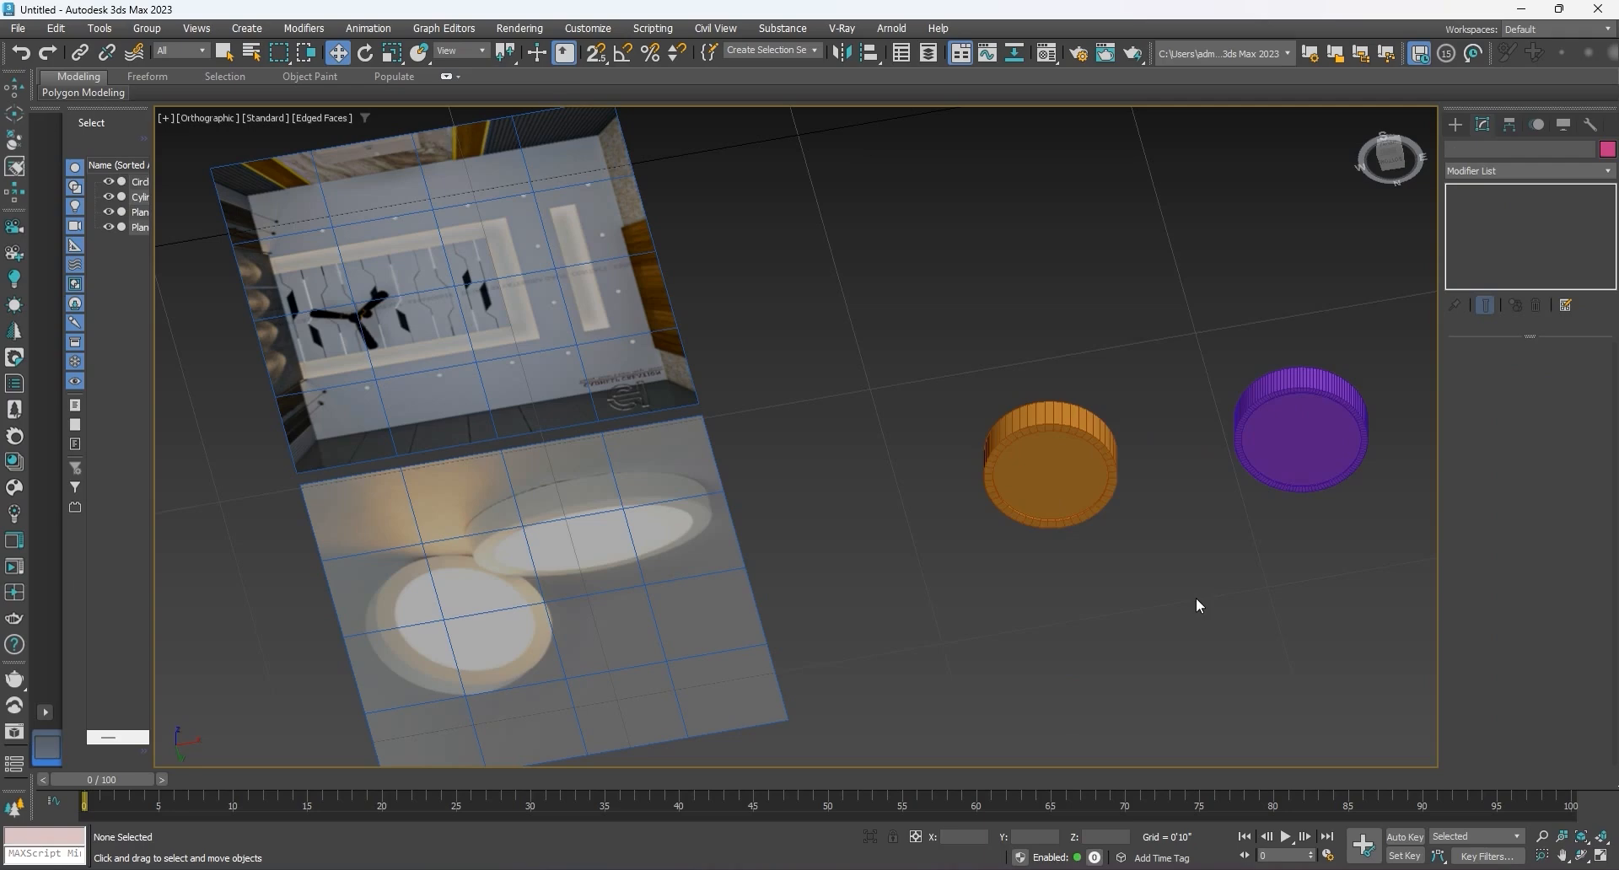
# Step: Assign the grey VRayMtl Material #22 to both light fixtures in the Material Editor
pyautogui.press('m')
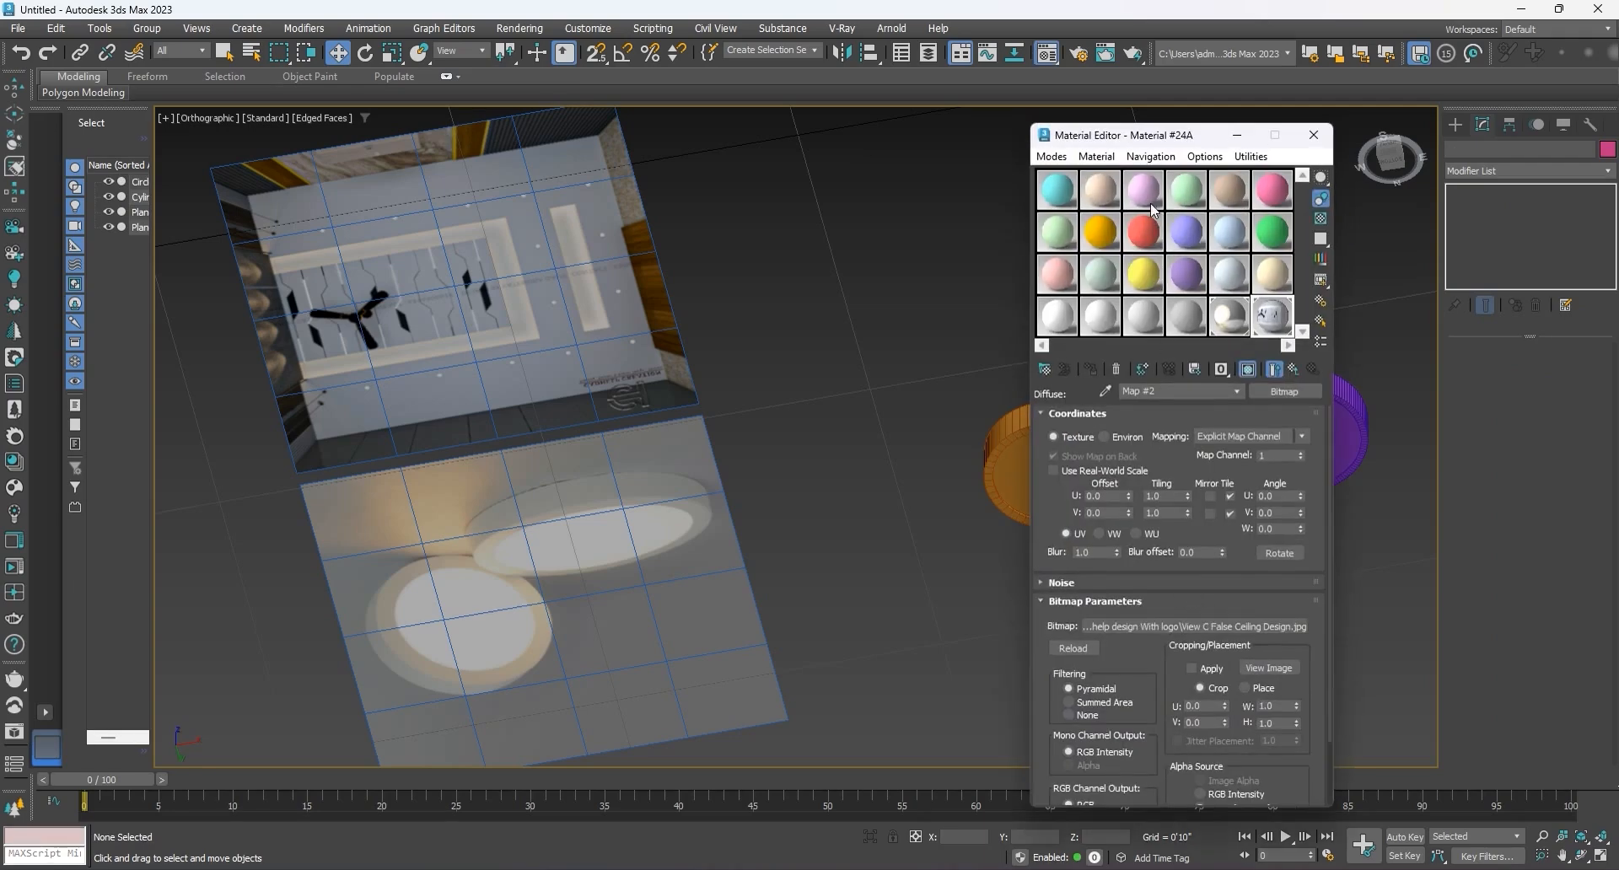
pyautogui.moveTo(1162, 141); pyautogui.dragTo(758, 156)
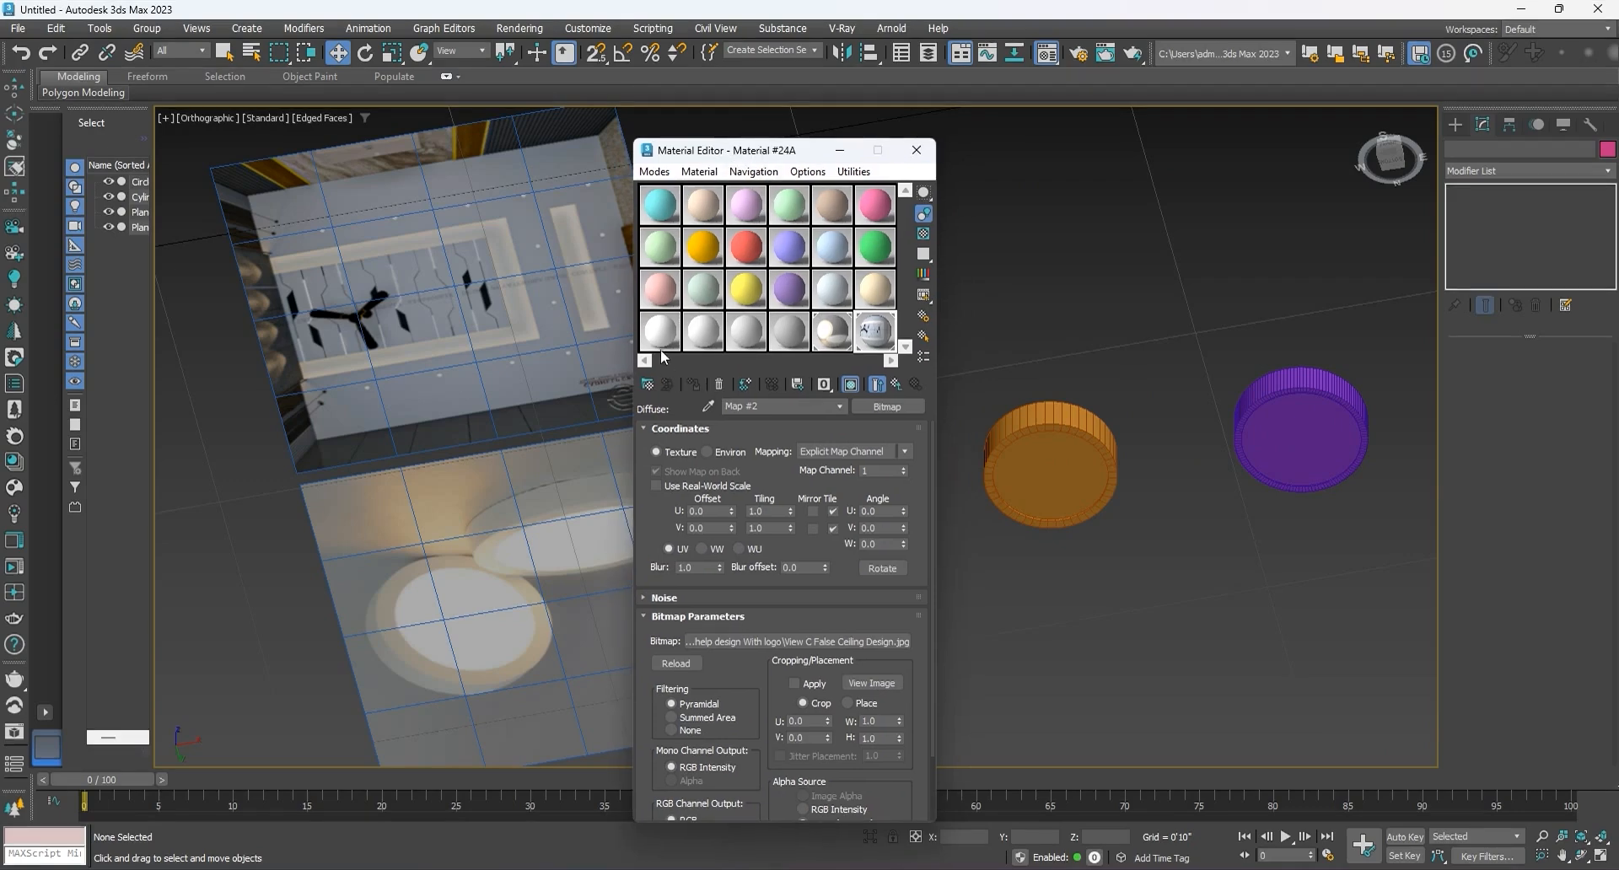
pyautogui.click(1025, 441)
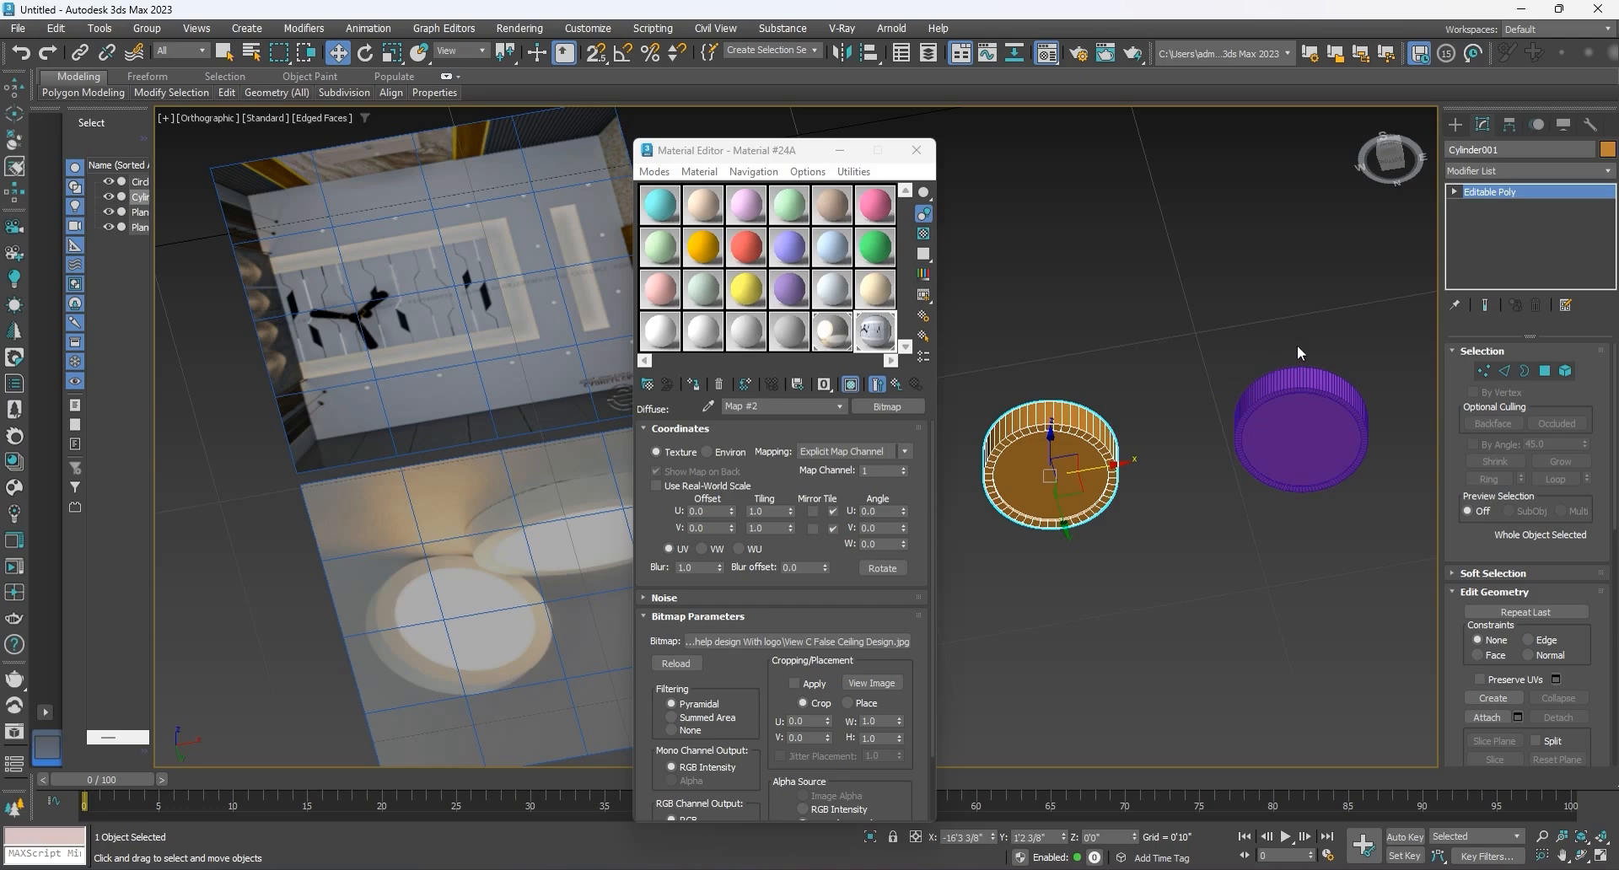
pyautogui.moveTo(1299, 481); pyautogui.dragTo(1298, 481)
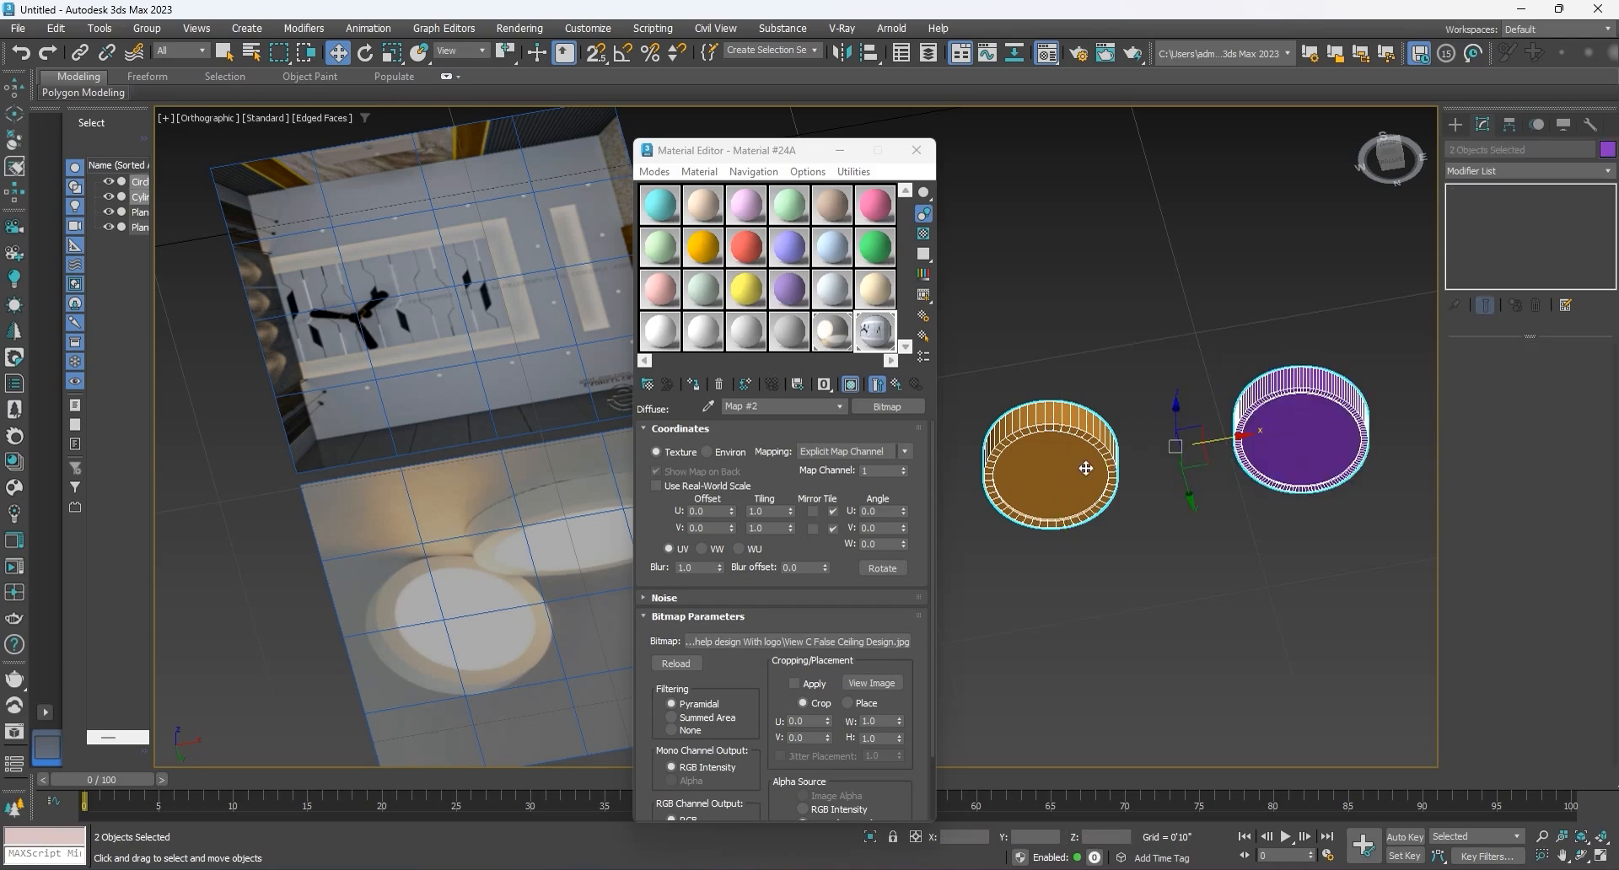
pyautogui.click(802, 338)
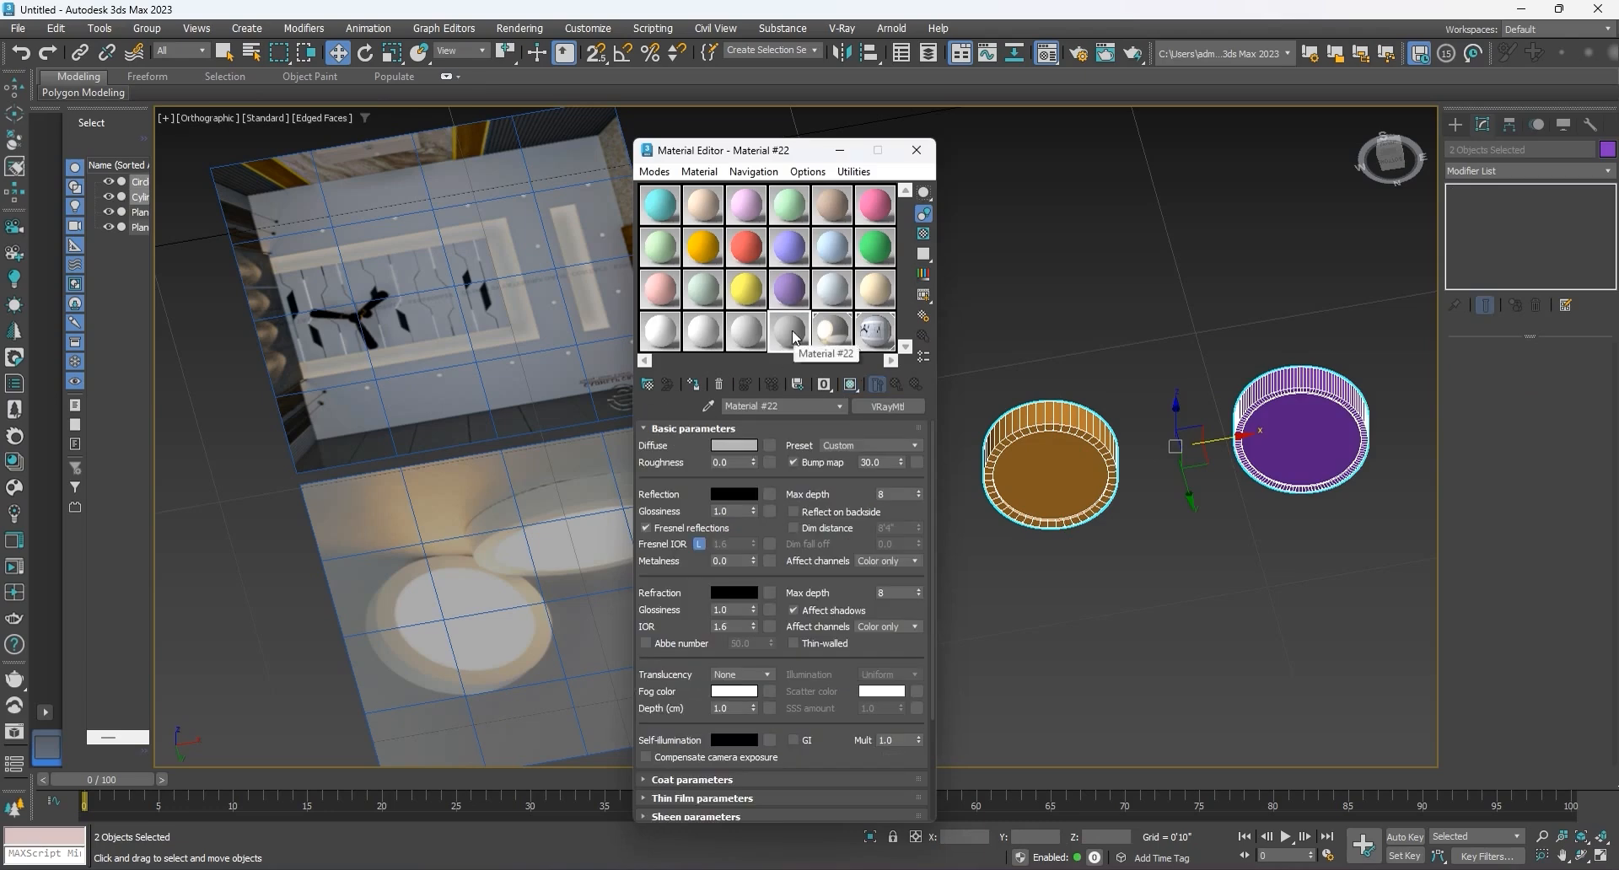
pyautogui.click(692, 386)
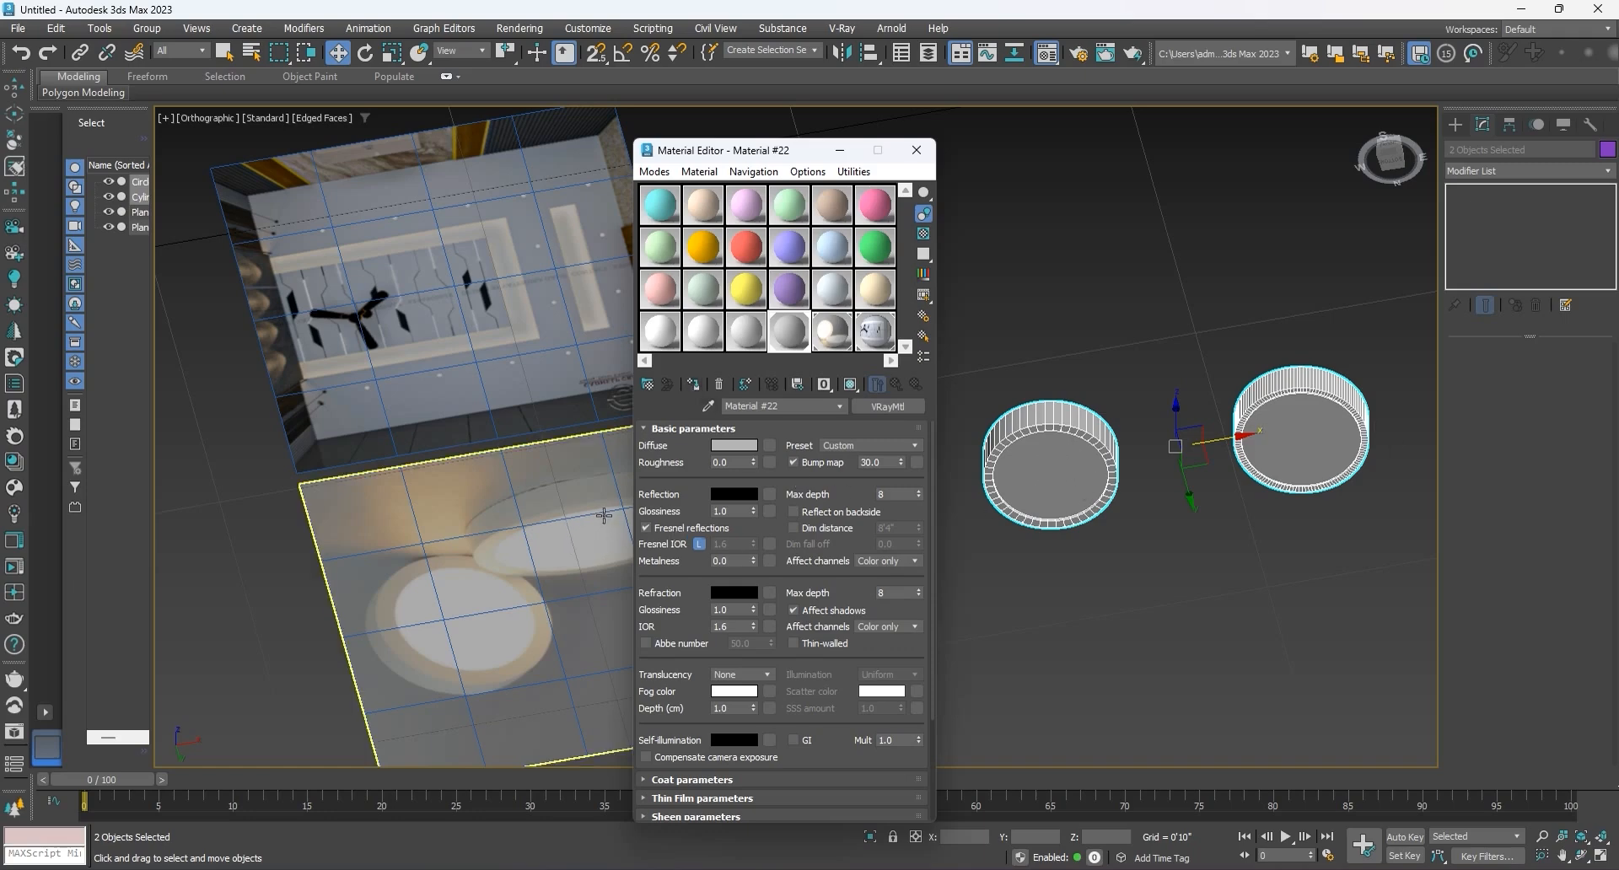
# Step: Select the light-grey Material #21 and rename it as "light materioal"
pyautogui.click(747, 335)
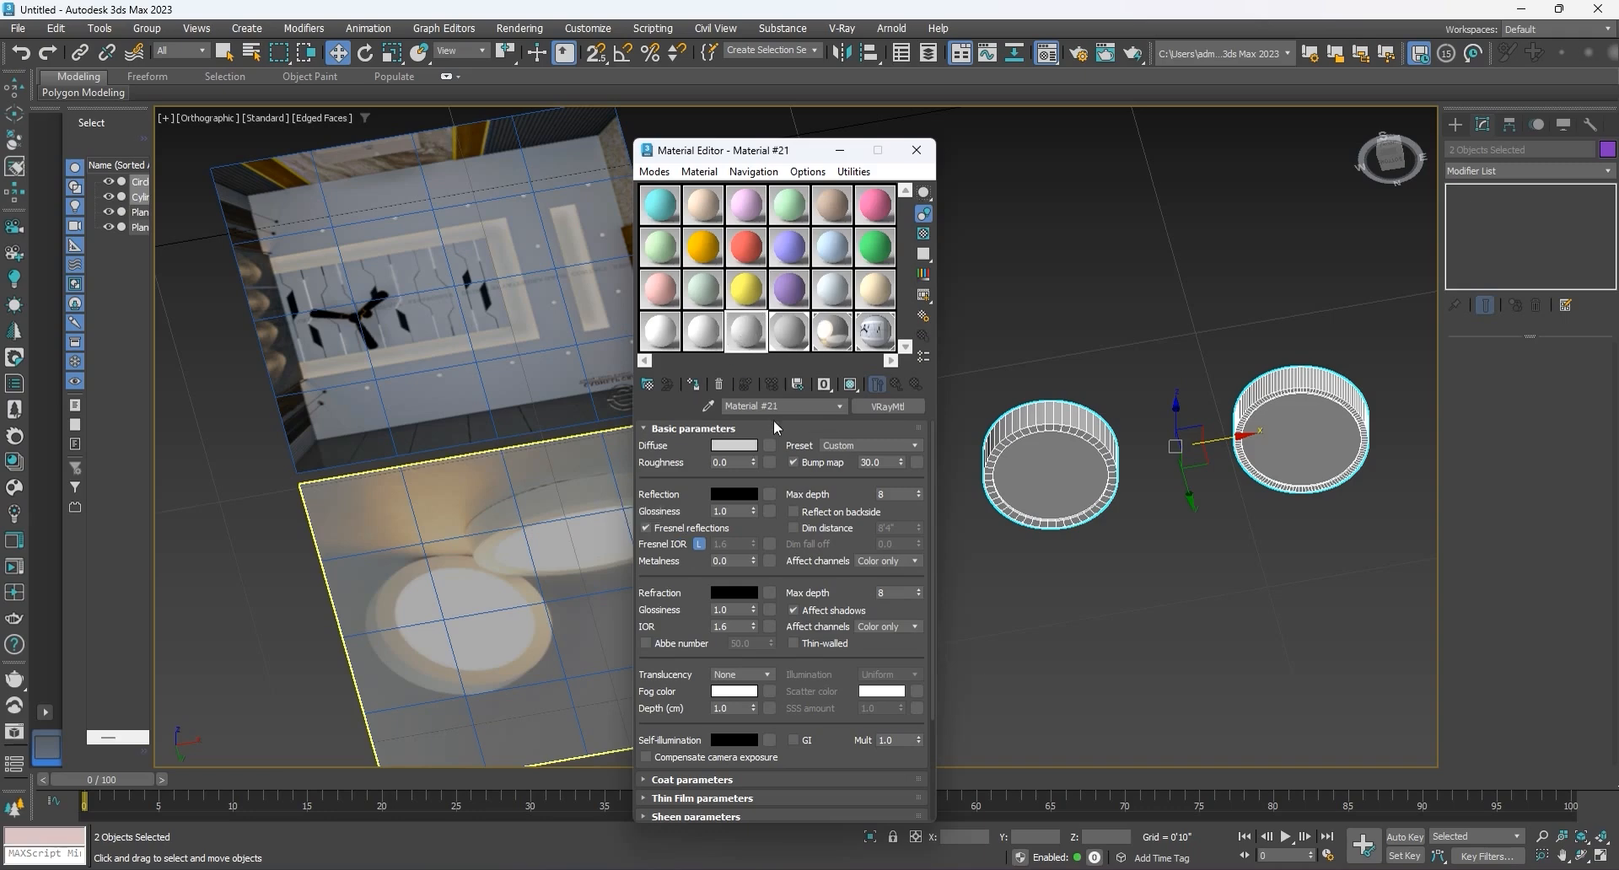
pyautogui.moveTo(777, 405); pyautogui.dragTo(668, 404)
pyautogui.write('light materioal')
# Step: Change the type of the "light materioal" material to VRayLightMtl
pyautogui.click(877, 408)
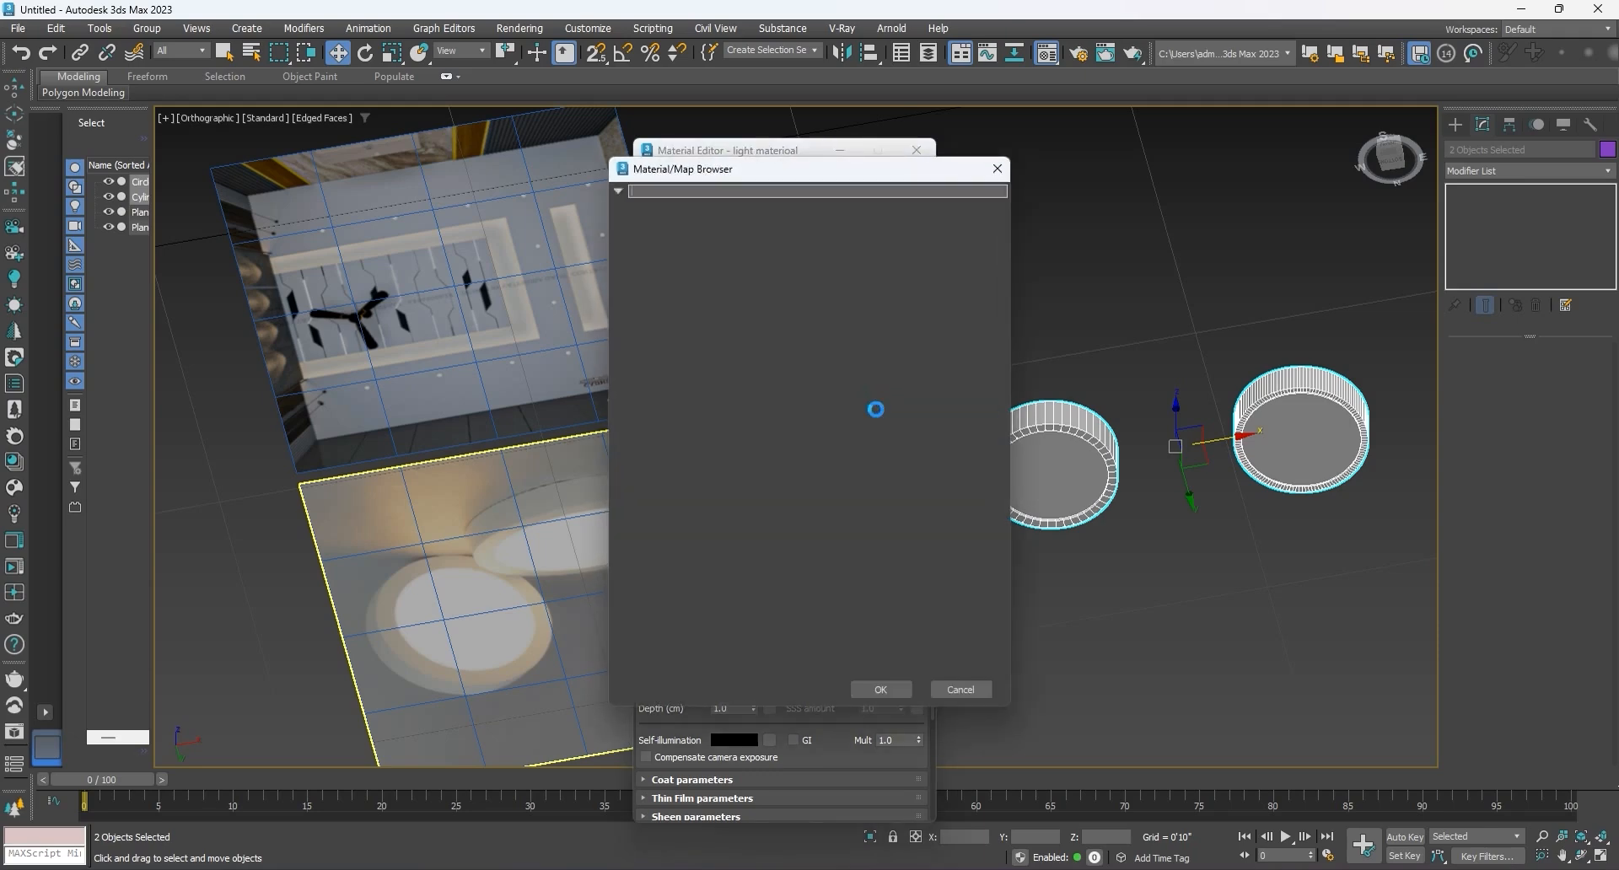
pyautogui.scroll(1, 679, 363)
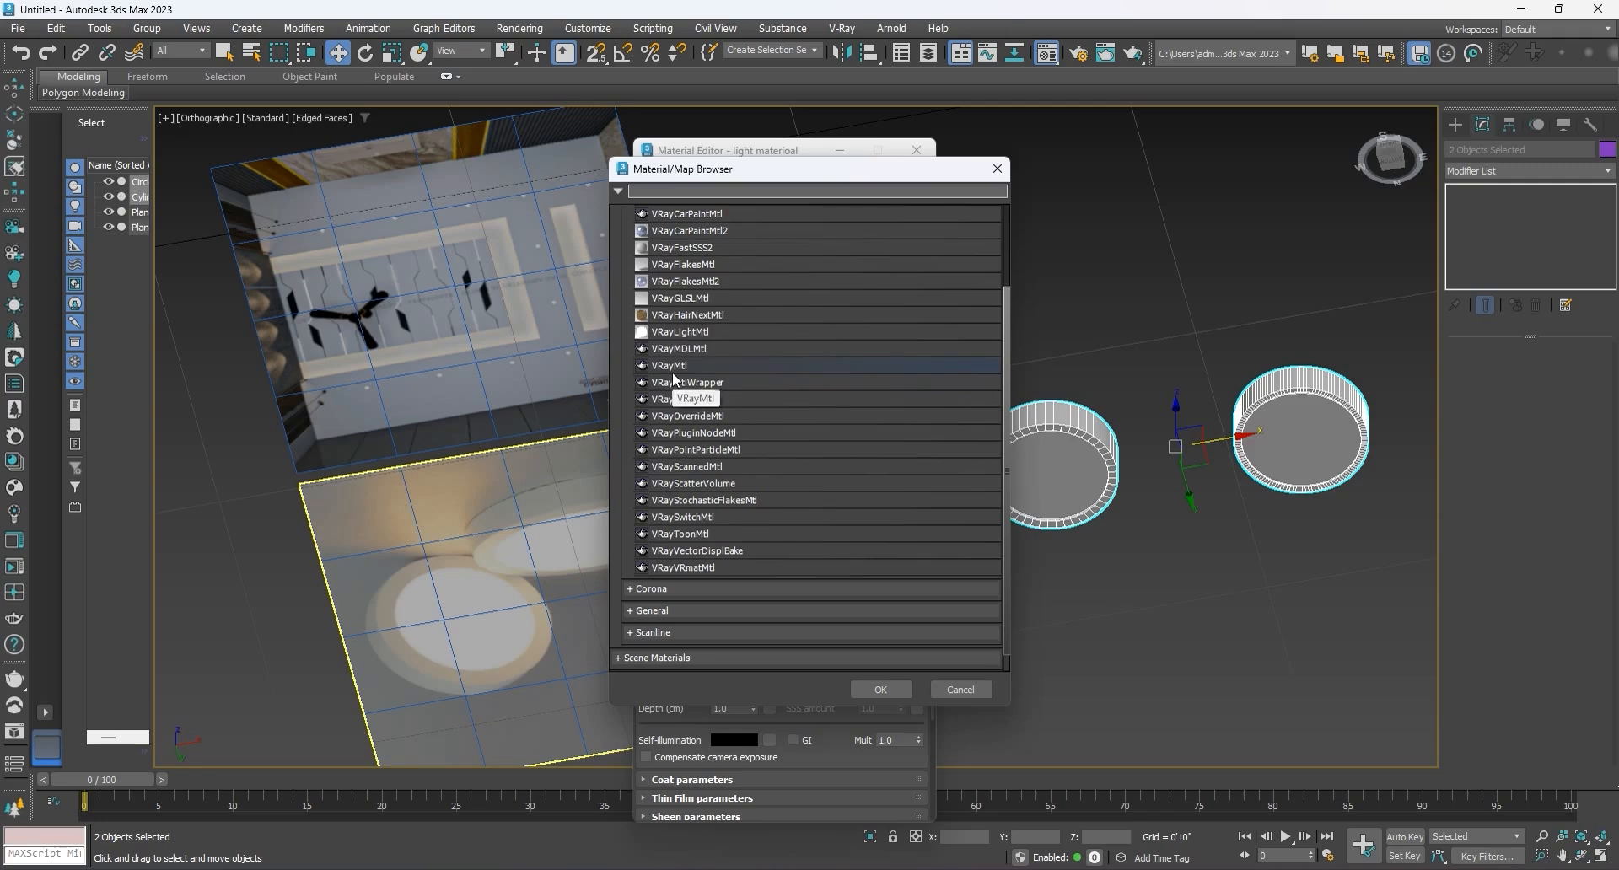
pyautogui.click(691, 333)
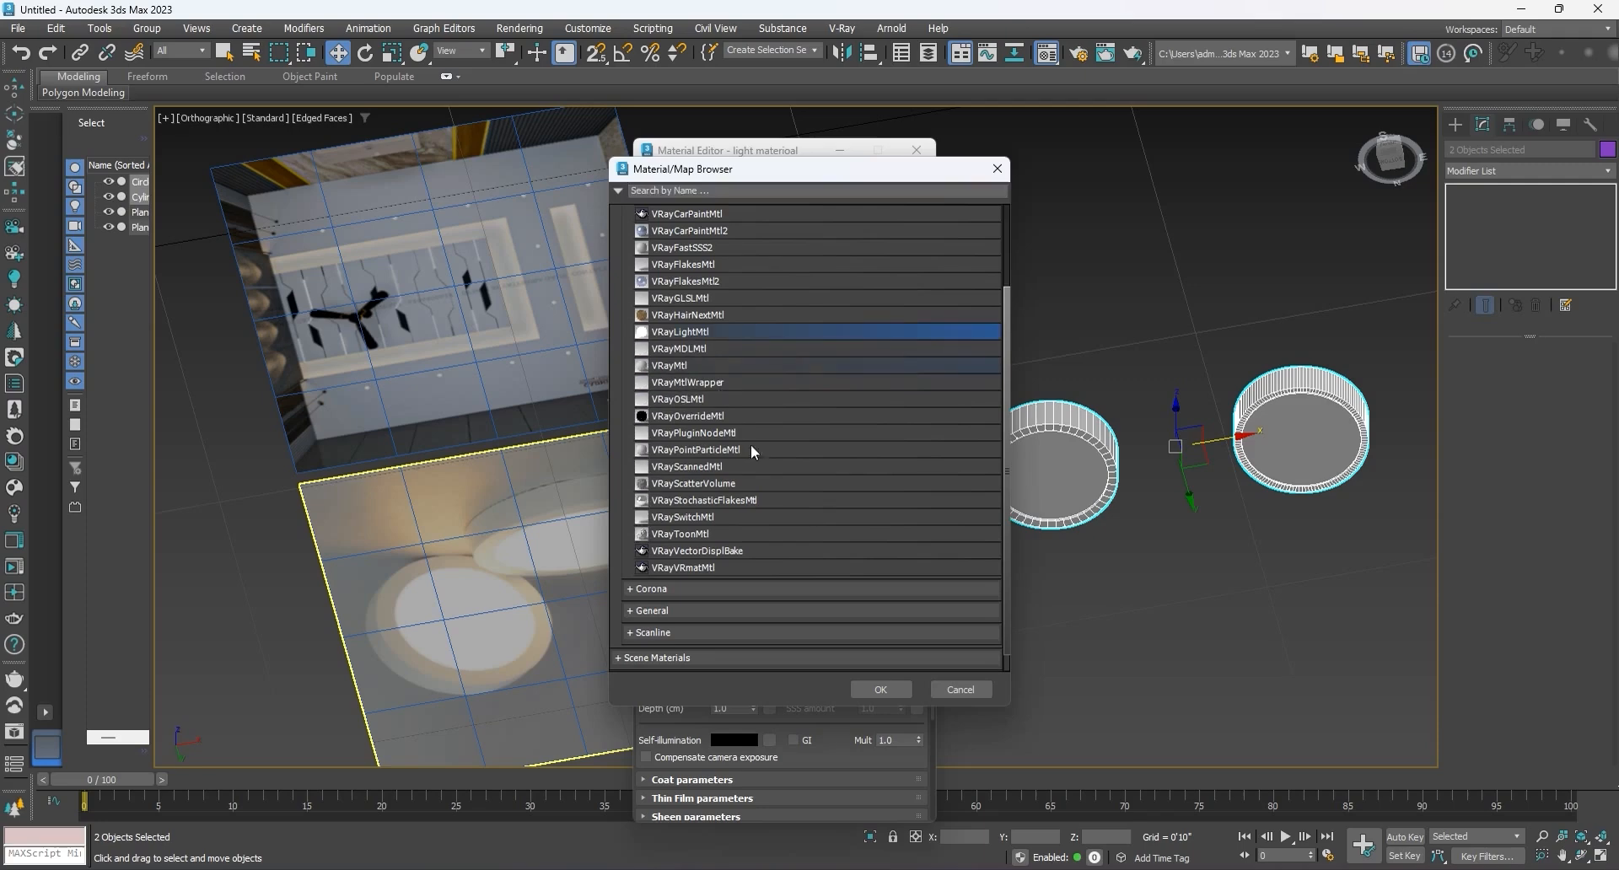
pyautogui.click(880, 689)
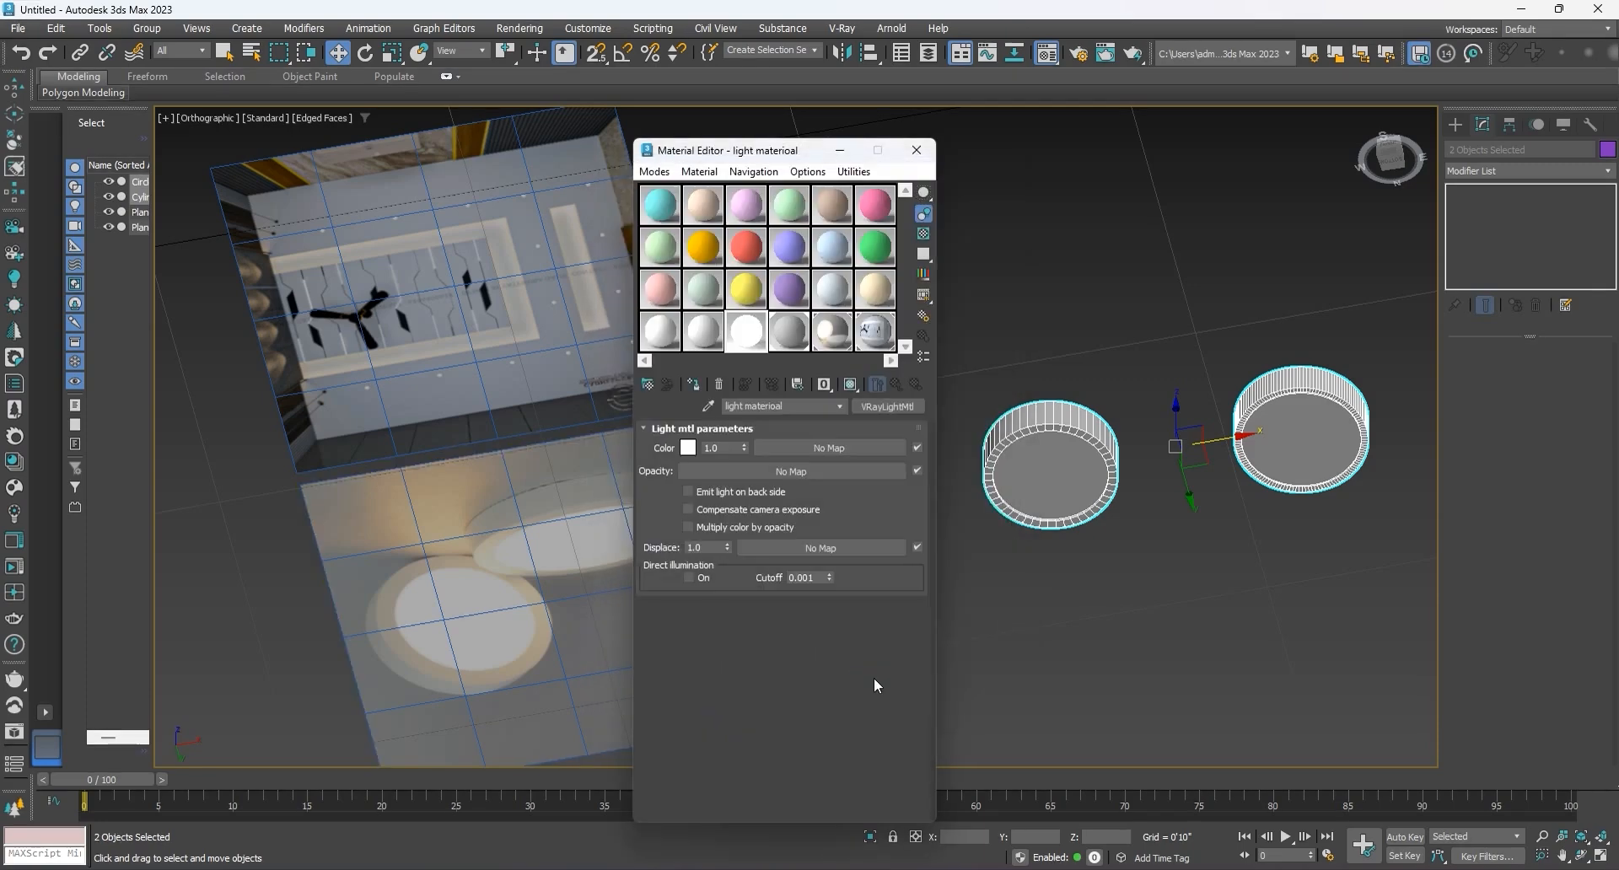
# Step: Assign the light material to Cylinder001's recessed bottom polygon, enable Compensate camera exposure, and leave polygon editing
pyautogui.click(1069, 454)
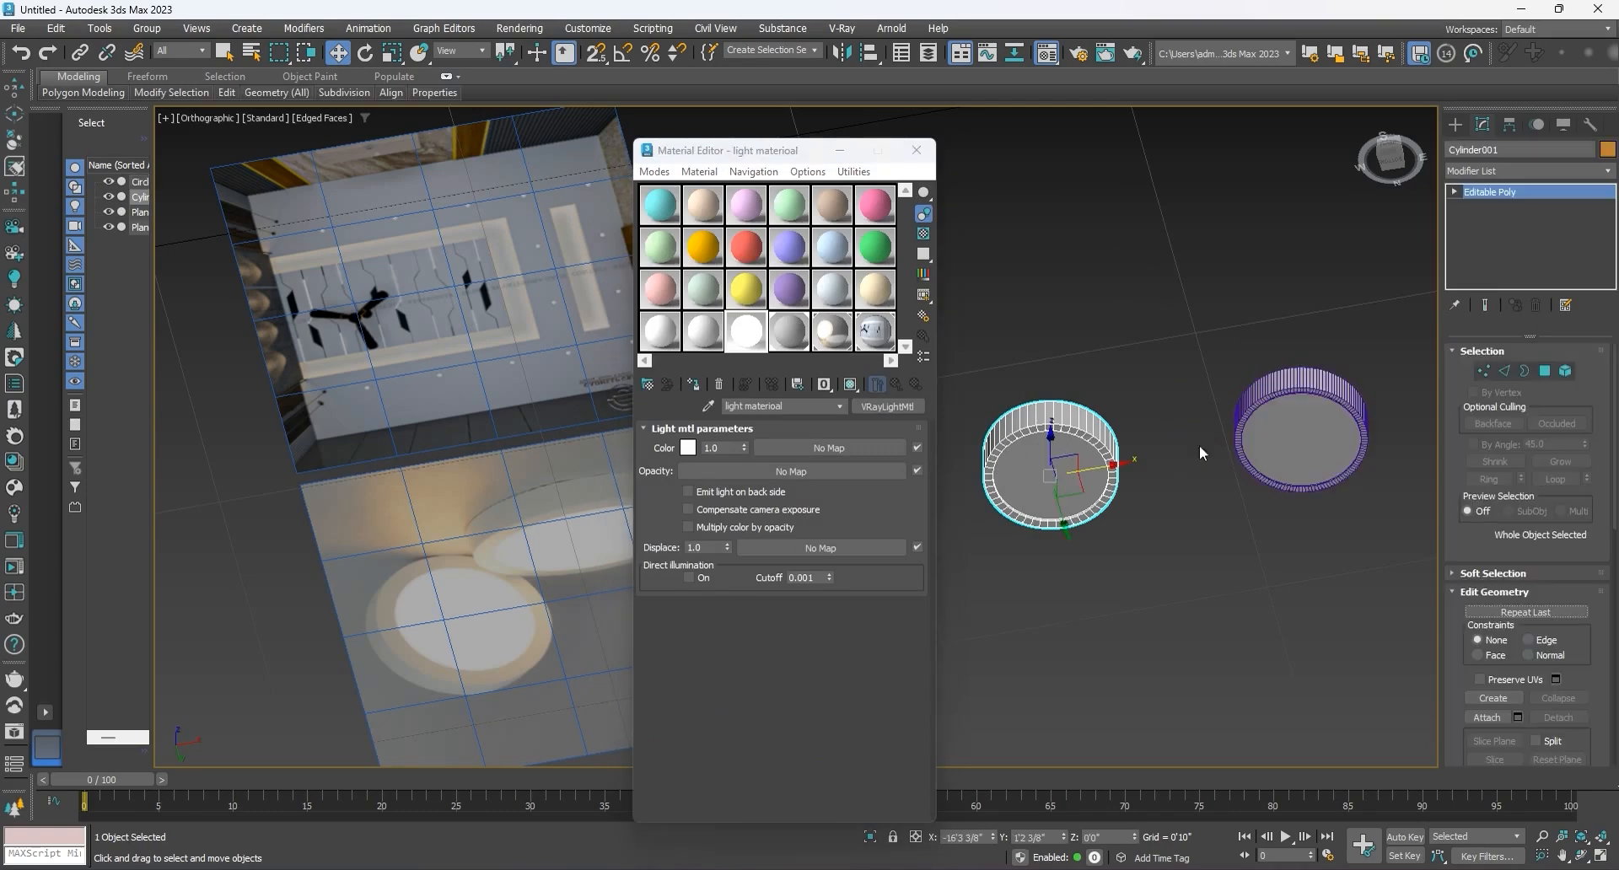
pyautogui.click(1544, 373)
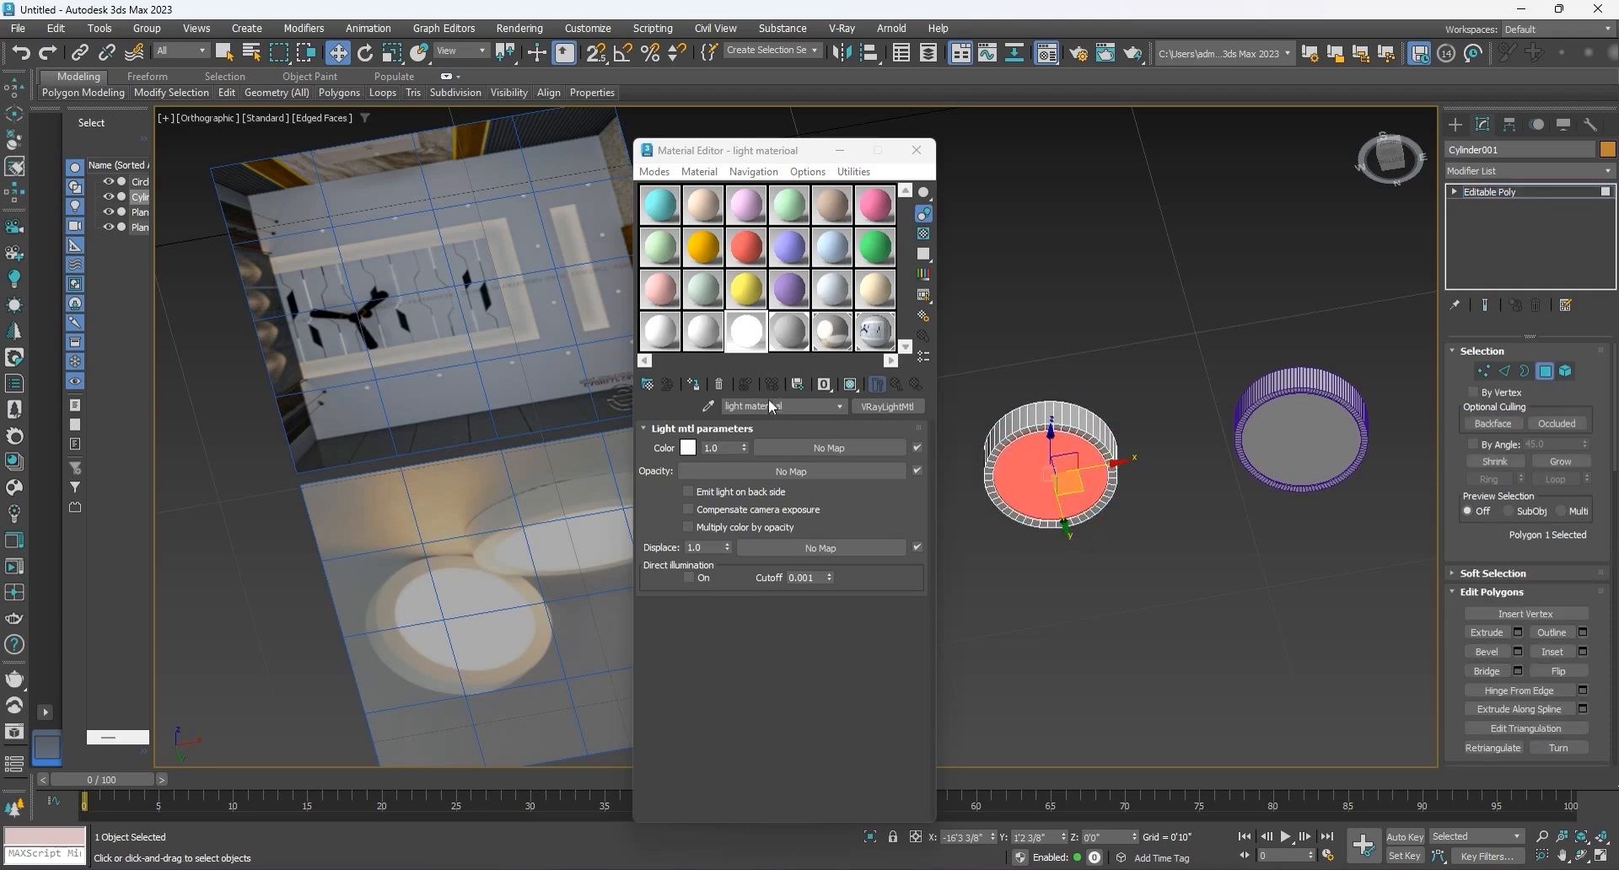
pyautogui.click(695, 384)
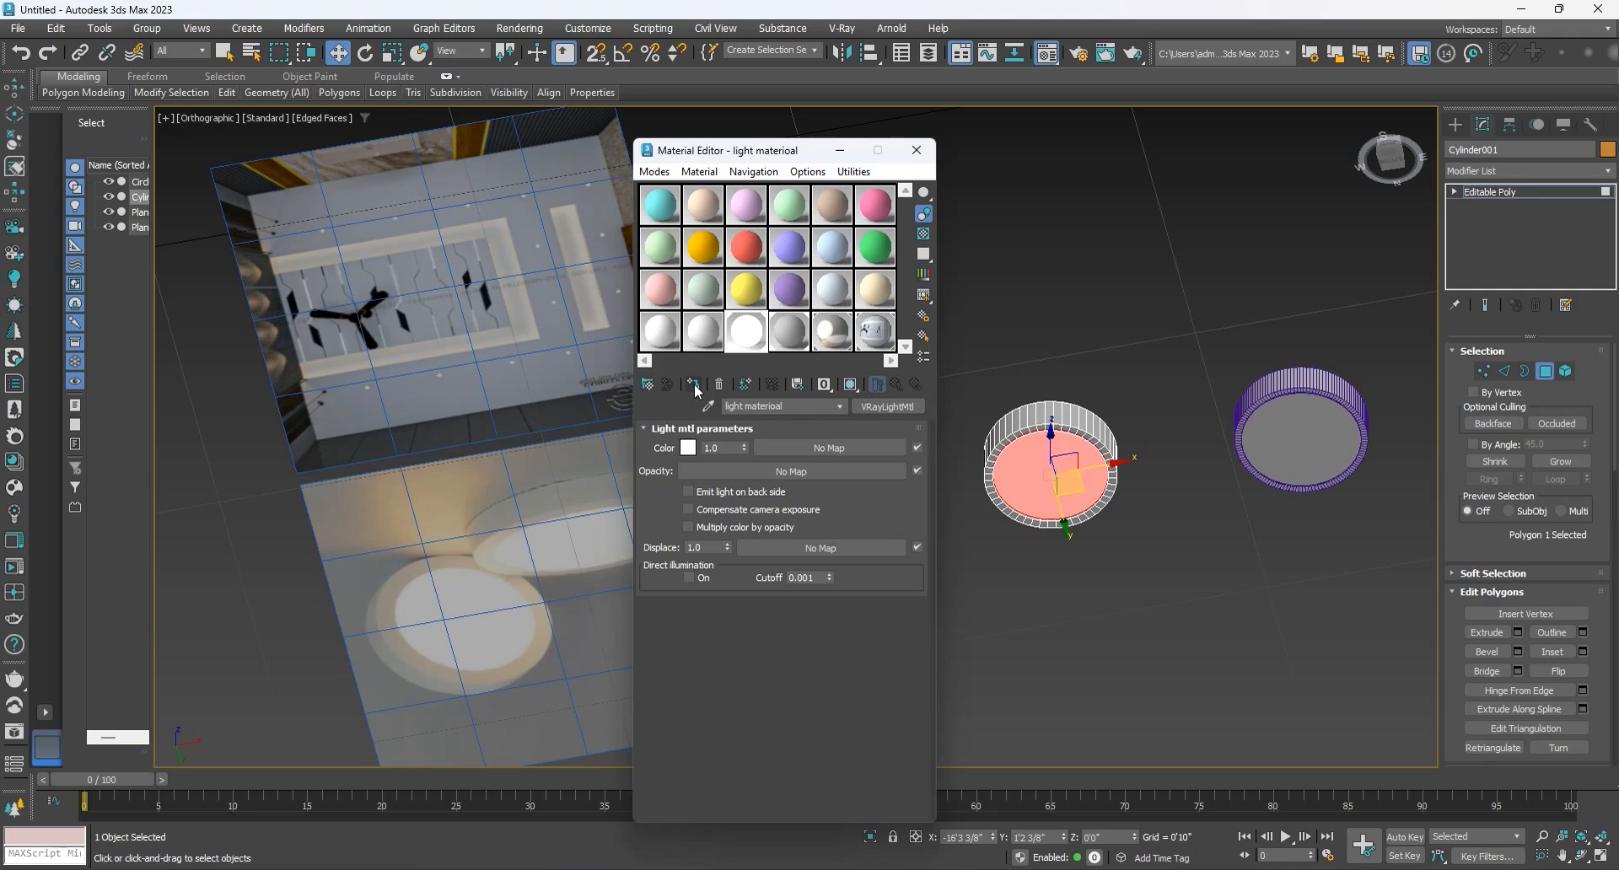
pyautogui.click(688, 509)
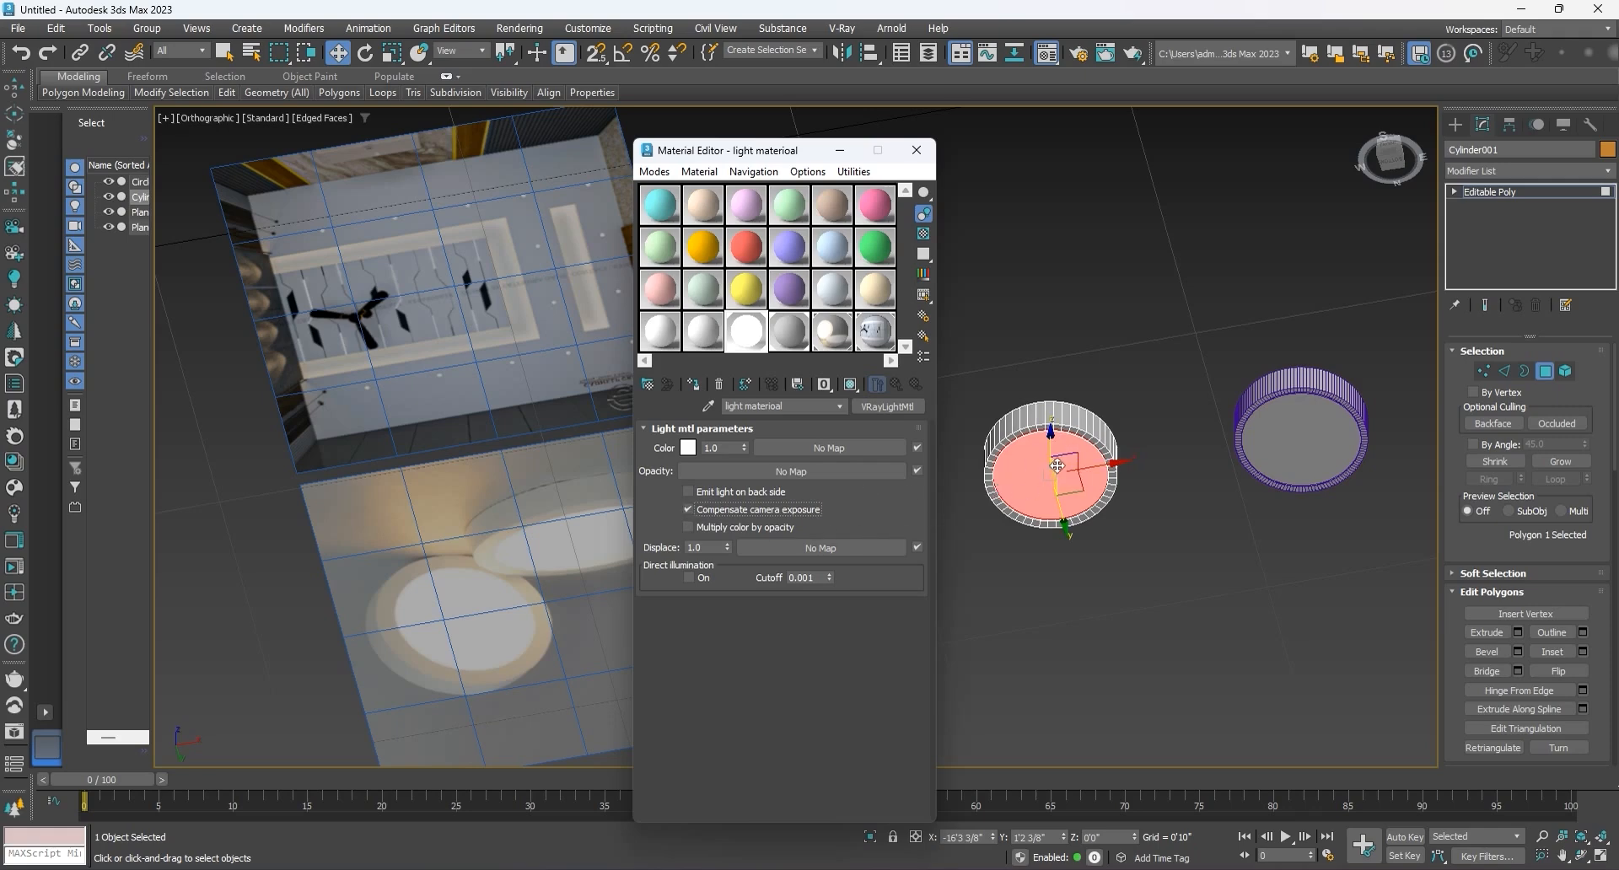
pyautogui.click(1550, 375)
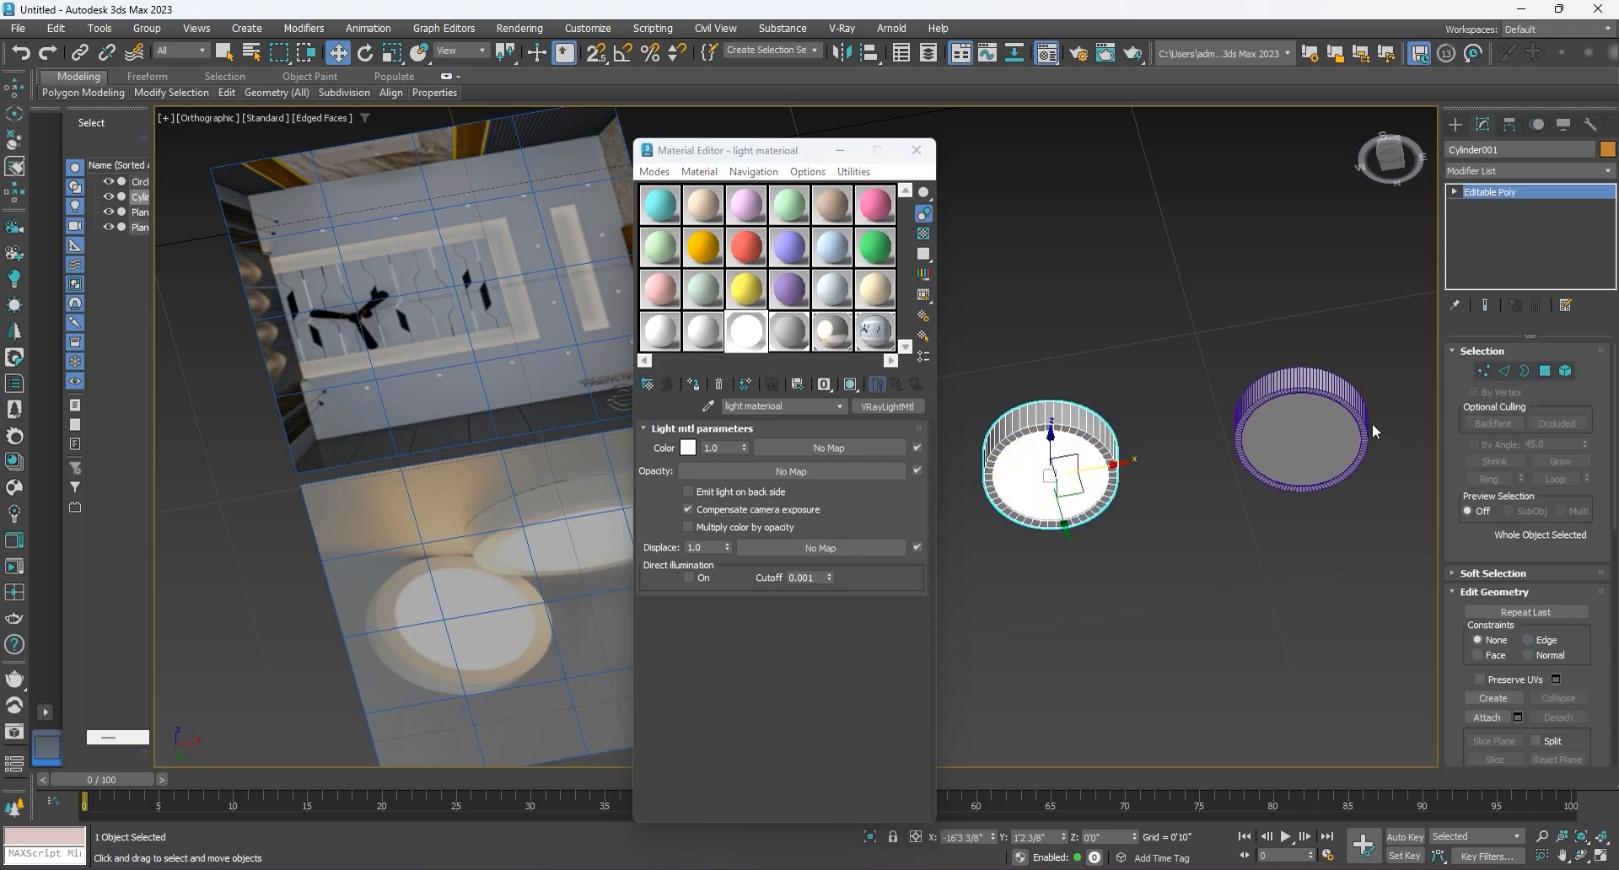
# Step: Assign the light material to the recessed bottom polygons of Circle001 and leave polygon editing
pyautogui.click(1300, 408)
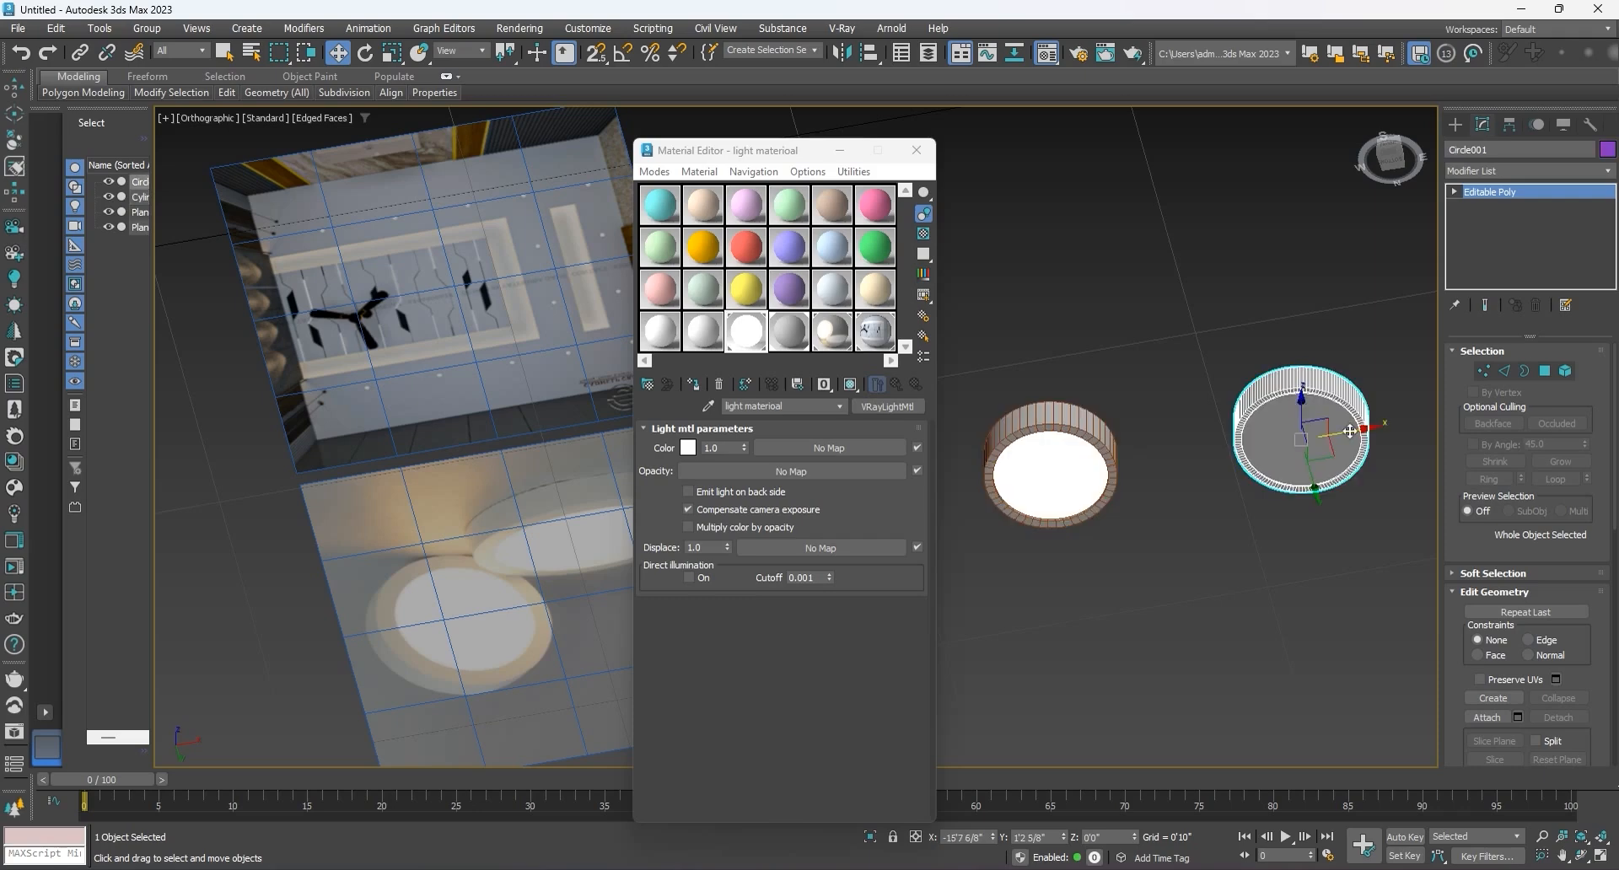
pyautogui.click(1545, 372)
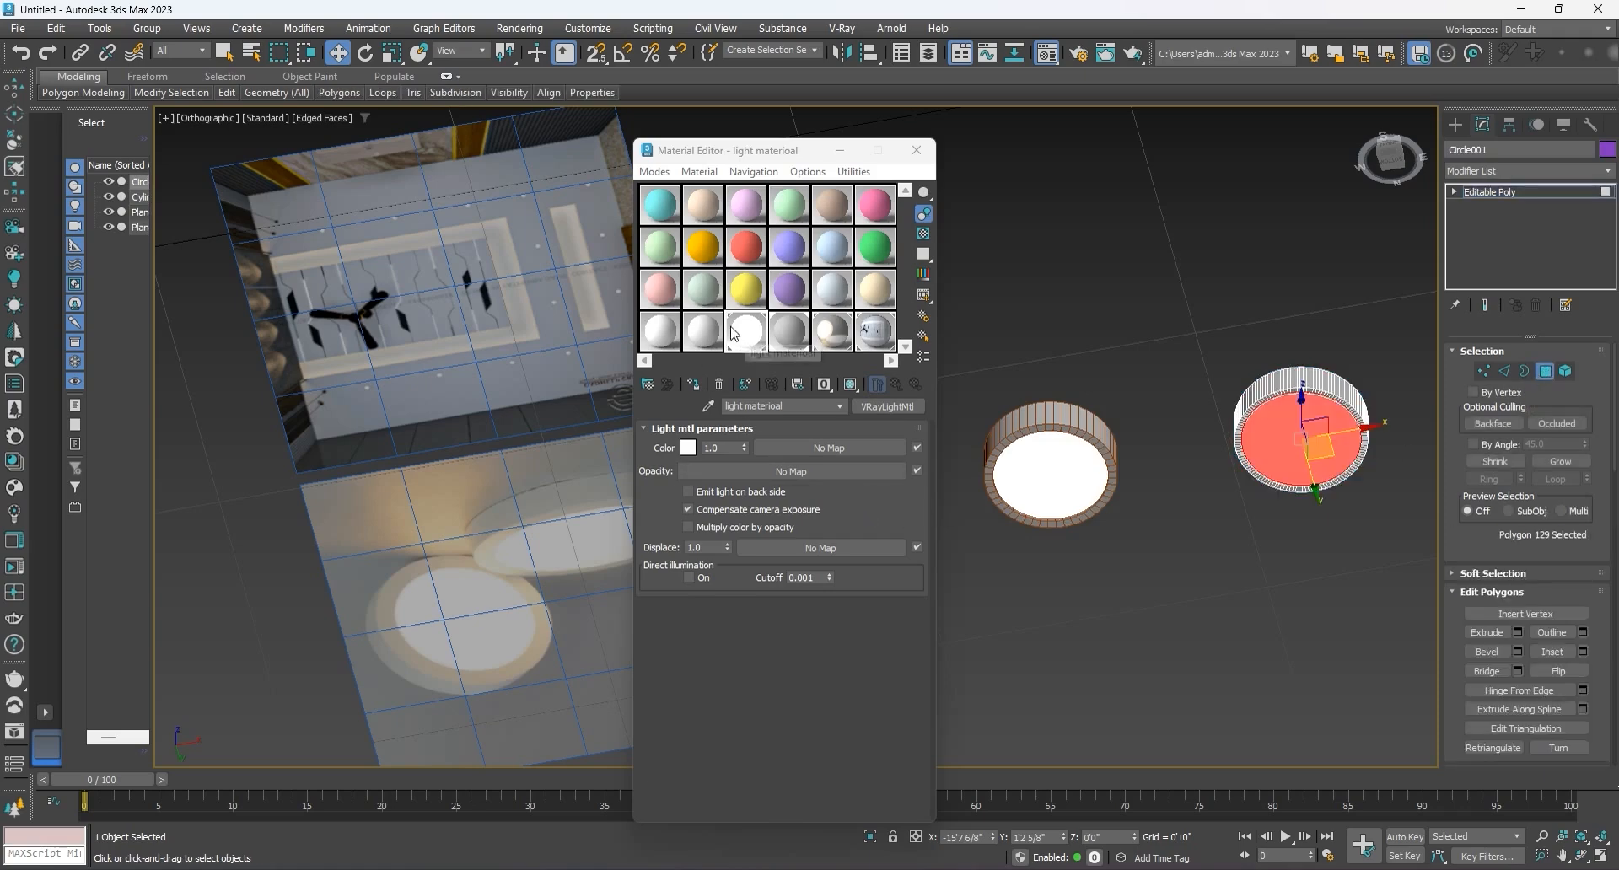
pyautogui.click(702, 386)
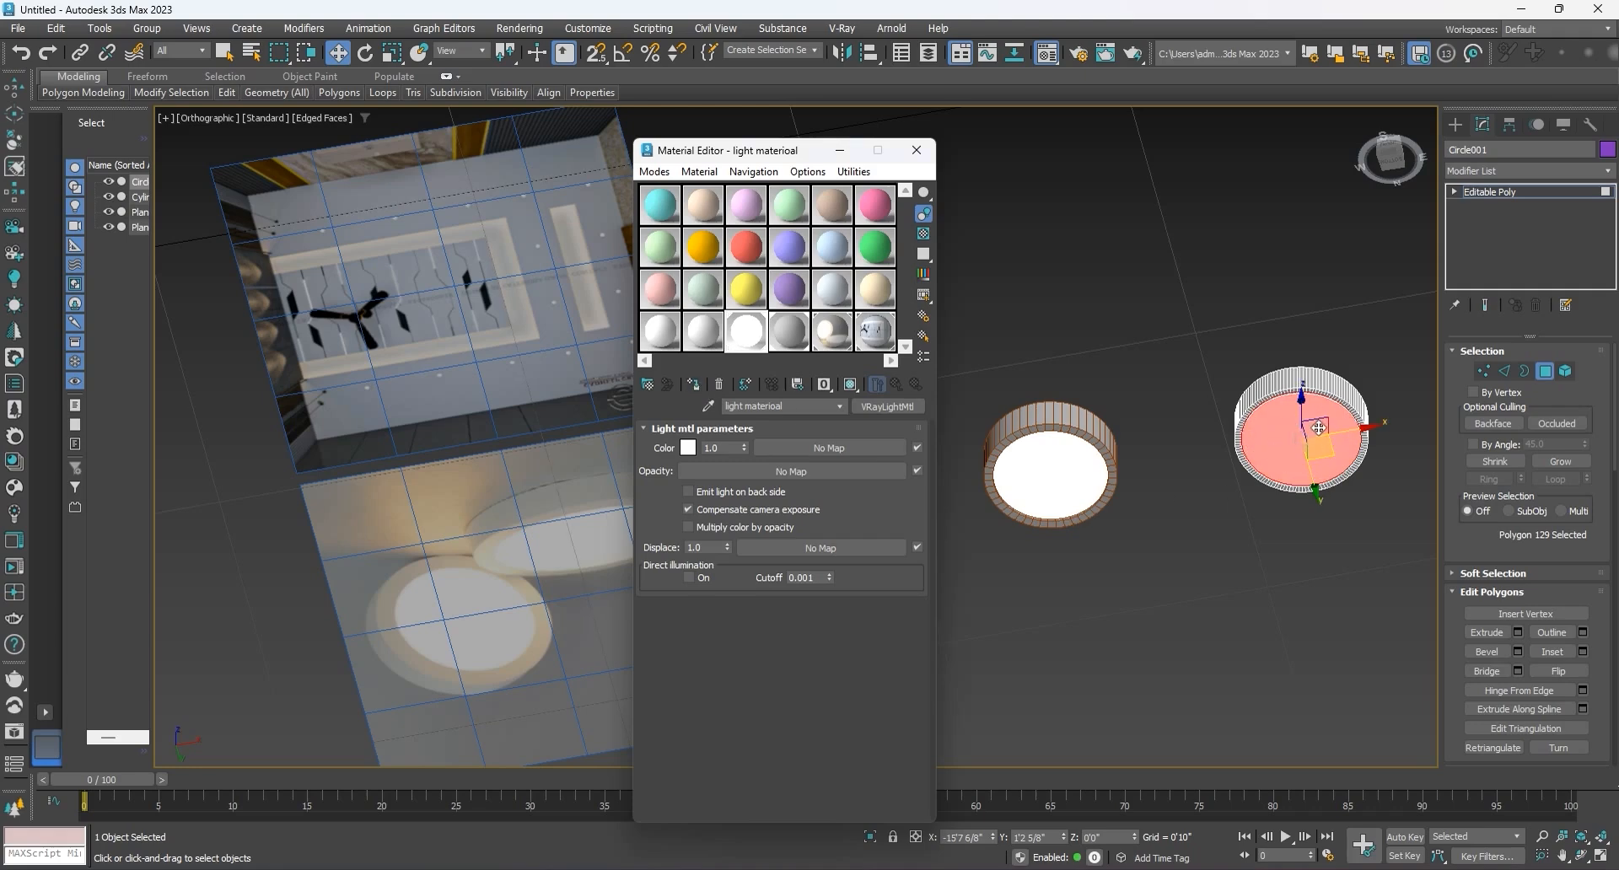
pyautogui.click(1546, 375)
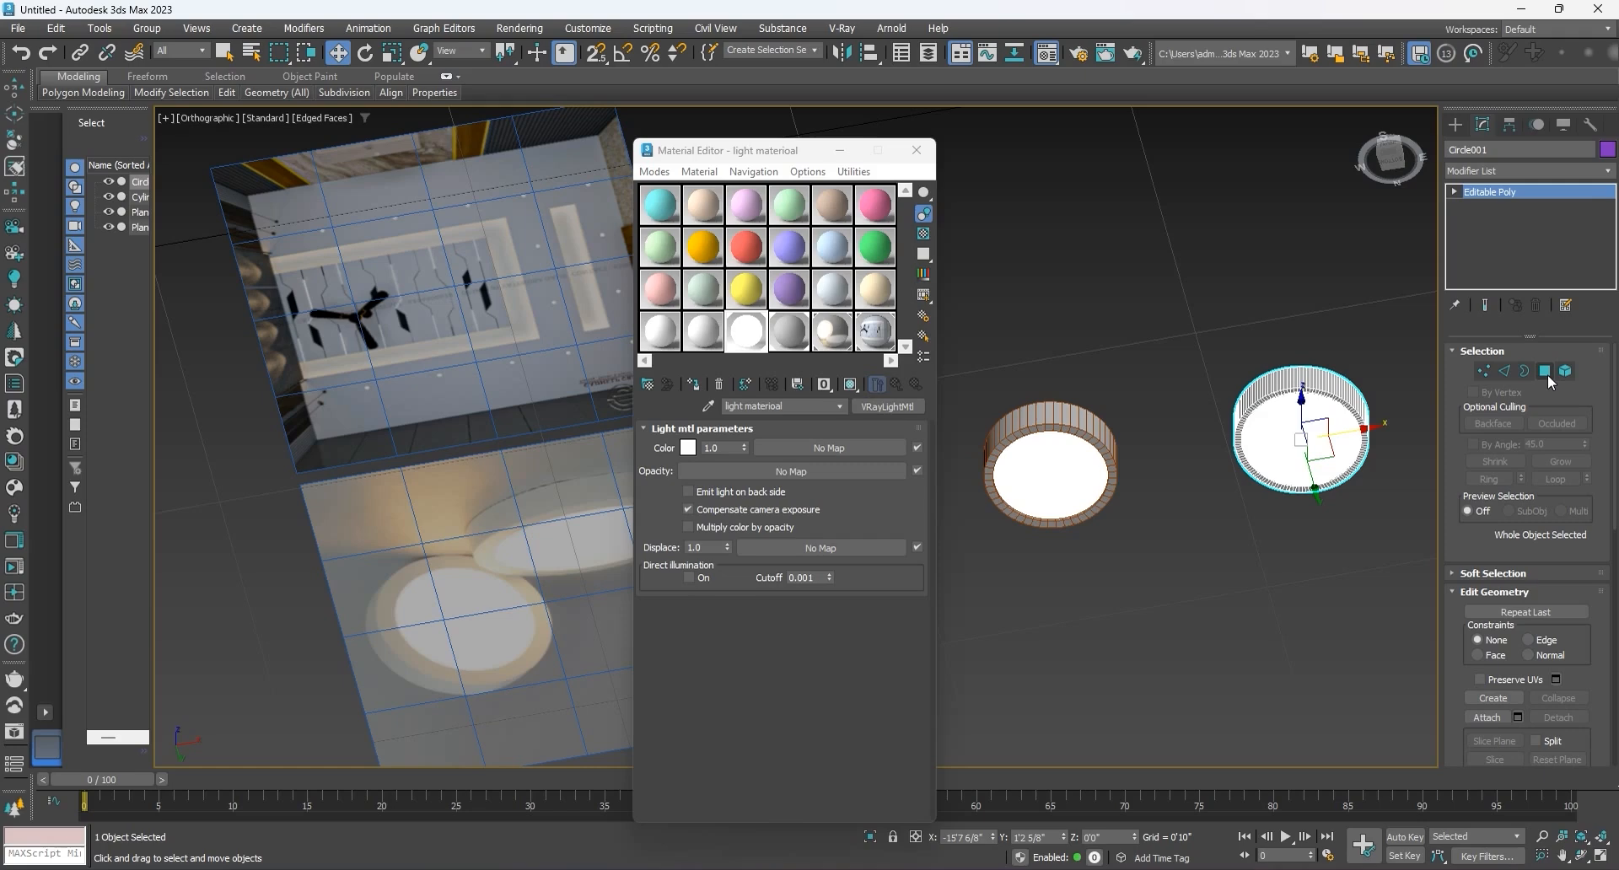
# Step: Clear the selection, turn off the edged-faces display, and check the lit undersides of both fixtures
pyautogui.click(1293, 553)
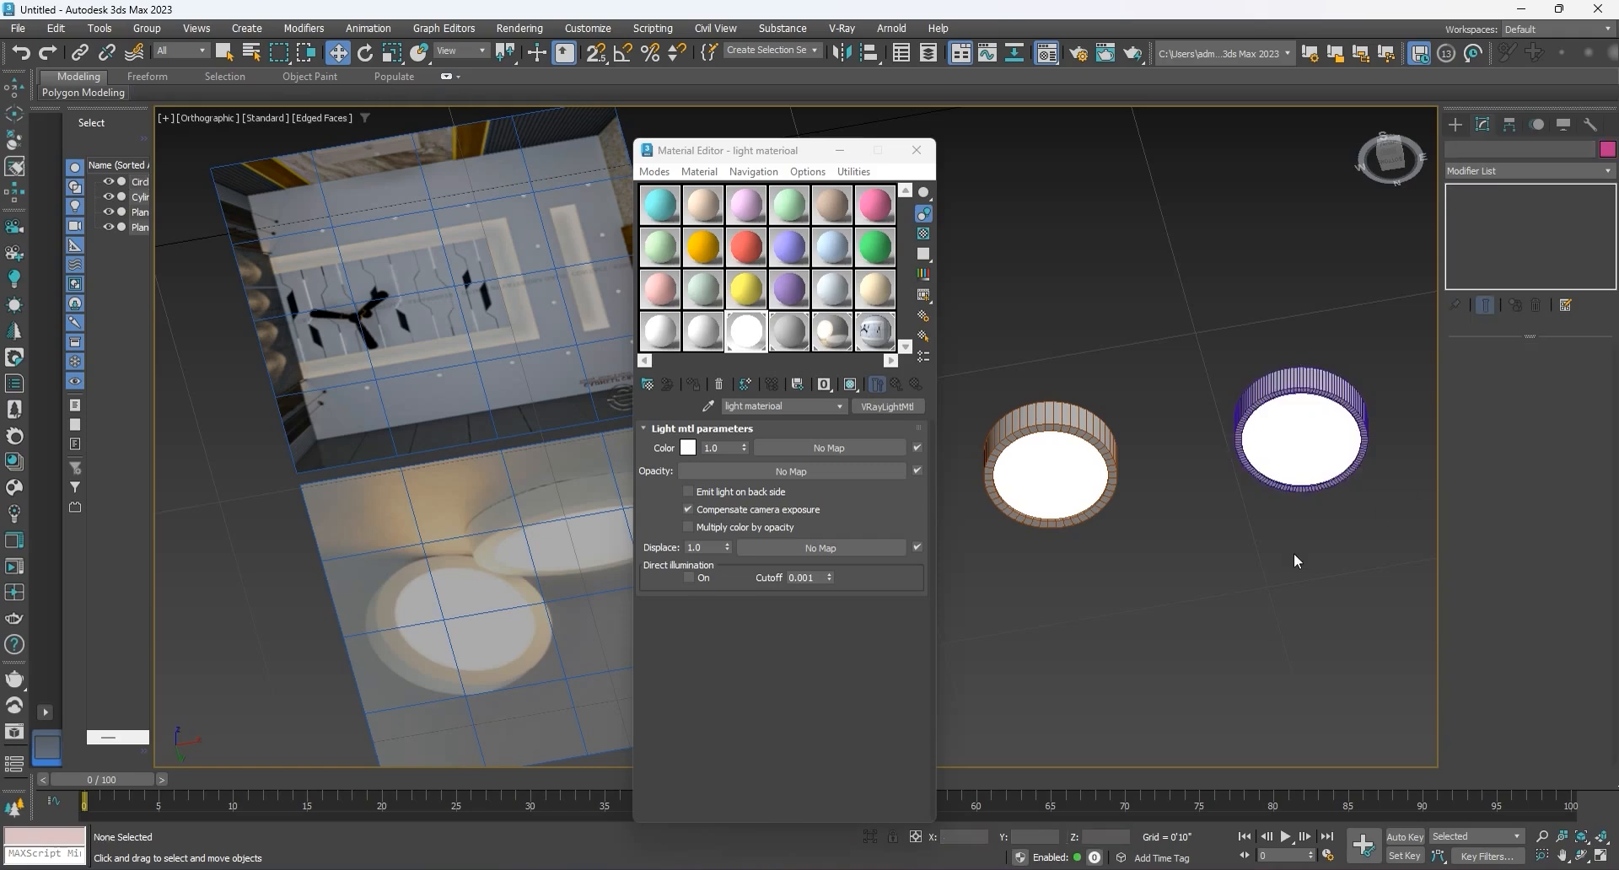
pyautogui.press('F4')
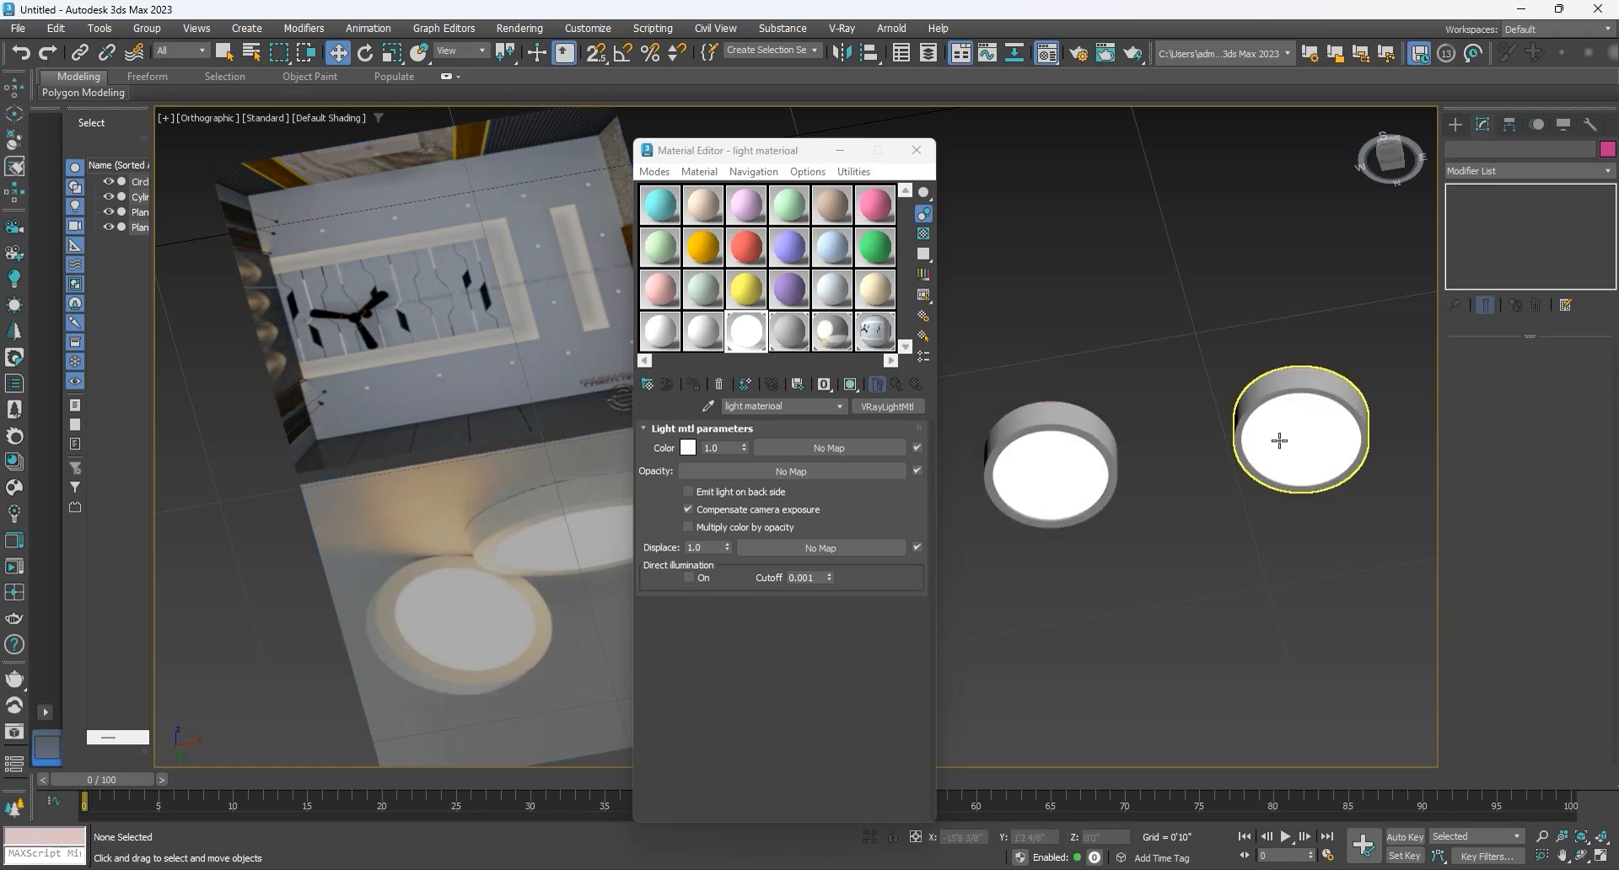
pyautogui.keyDown('alt'); pyautogui.moveTo(1282, 444); pyautogui.dragTo(1261, 503, button='middle'); pyautogui.keyUp('alt')
pyautogui.keyDown('alt'); pyautogui.moveTo(1257, 570); pyautogui.dragTo(1255, 432, button='middle'); pyautogui.keyUp('alt')
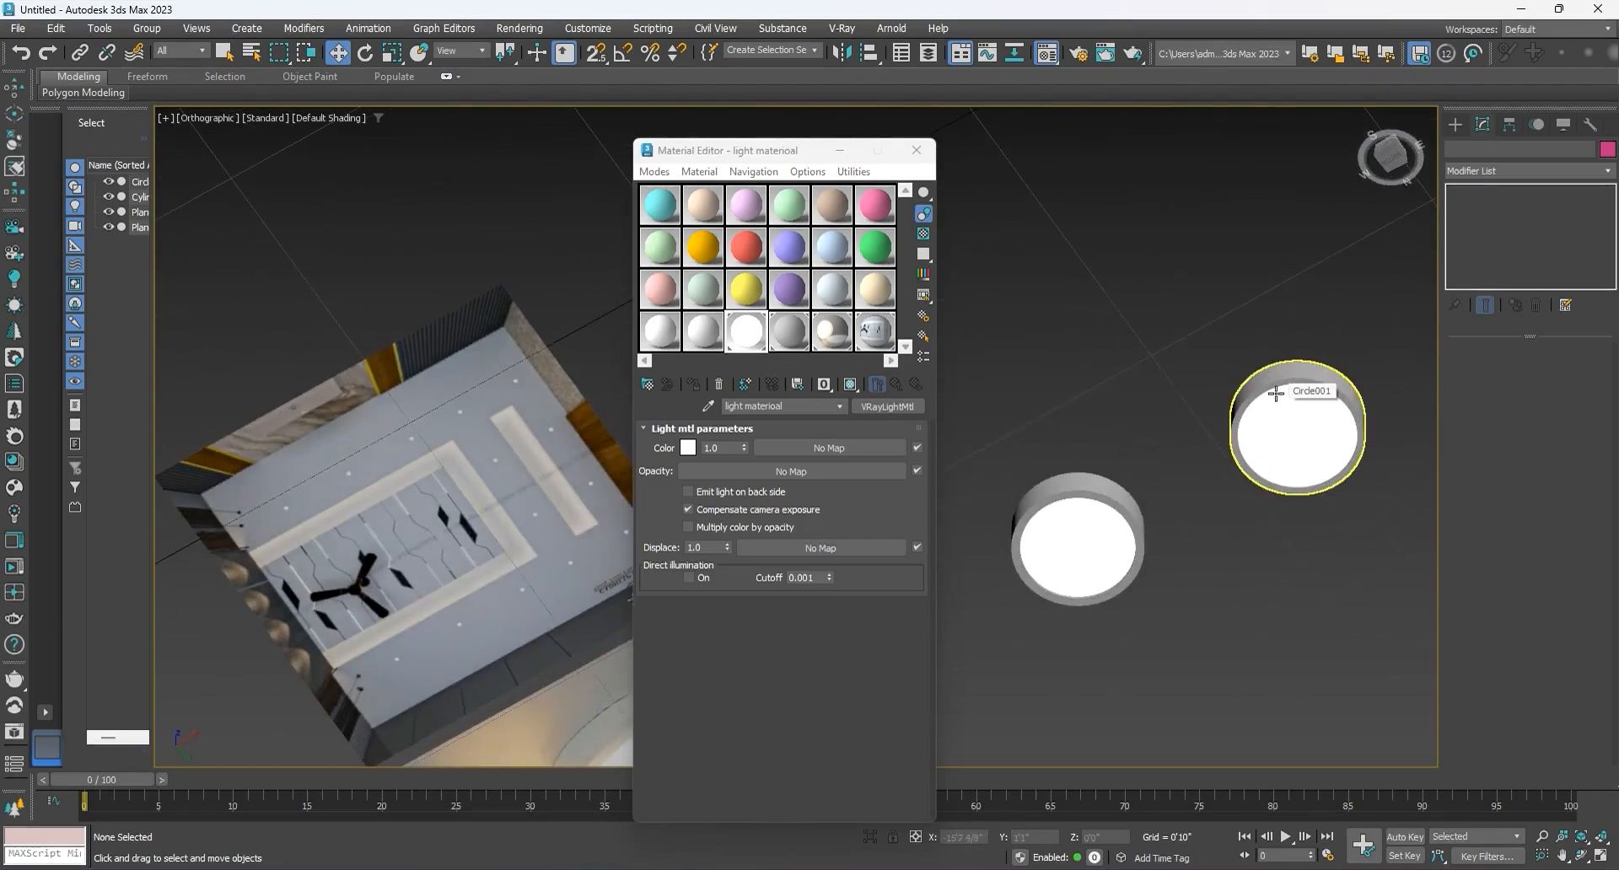
# Step: Lighten the diffuse colour of Material #22 to RGB 191, 191, 191 and close the Material Editor
pyautogui.click(787, 338)
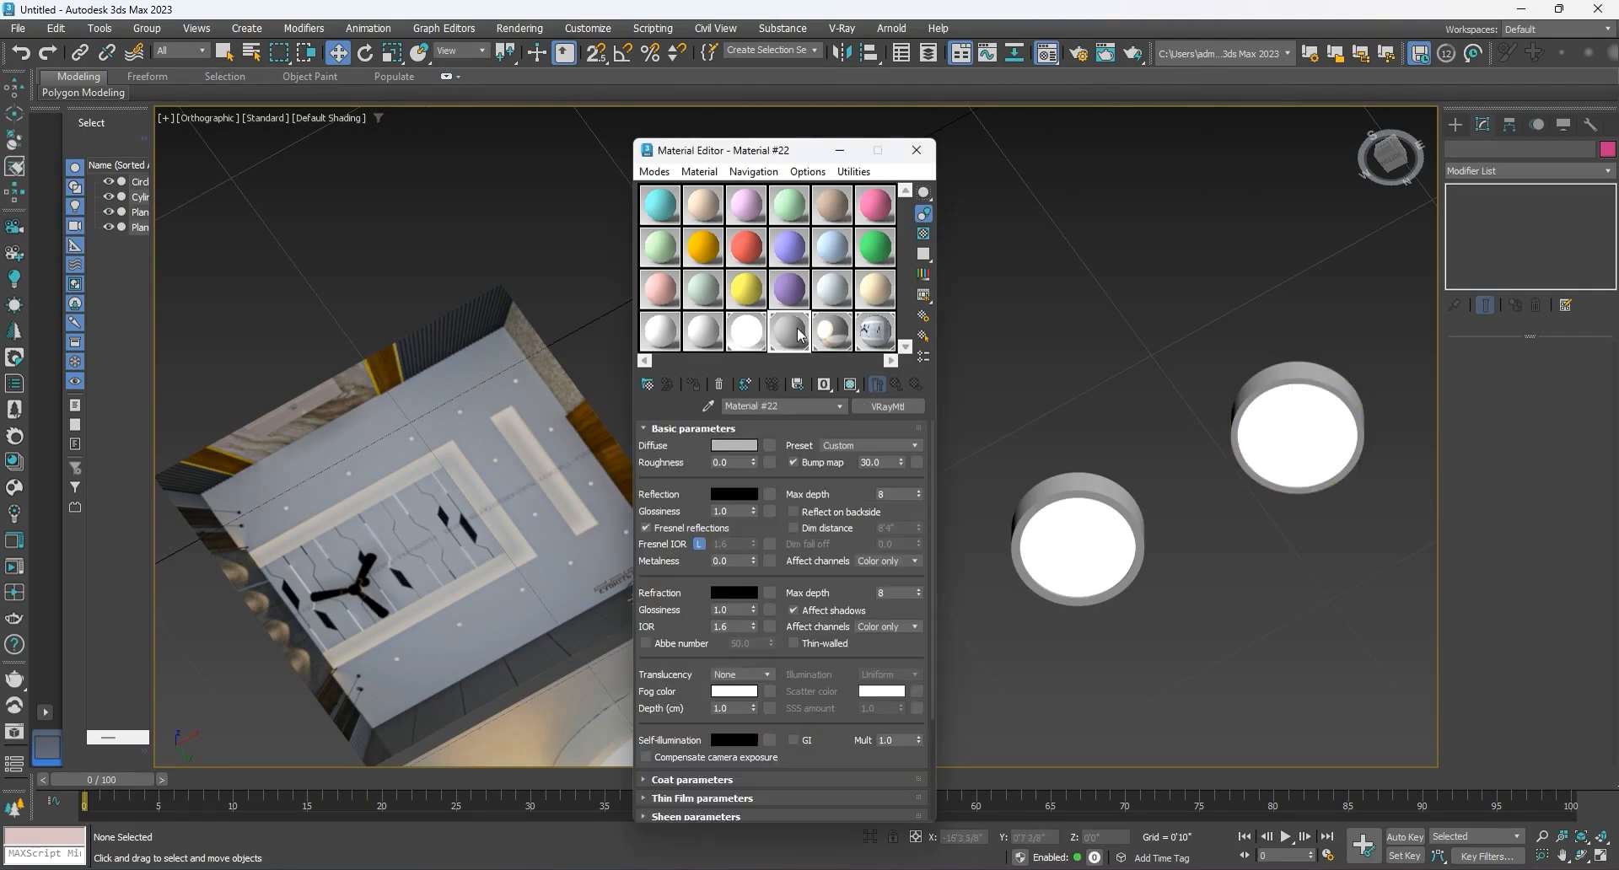
pyautogui.click(731, 443)
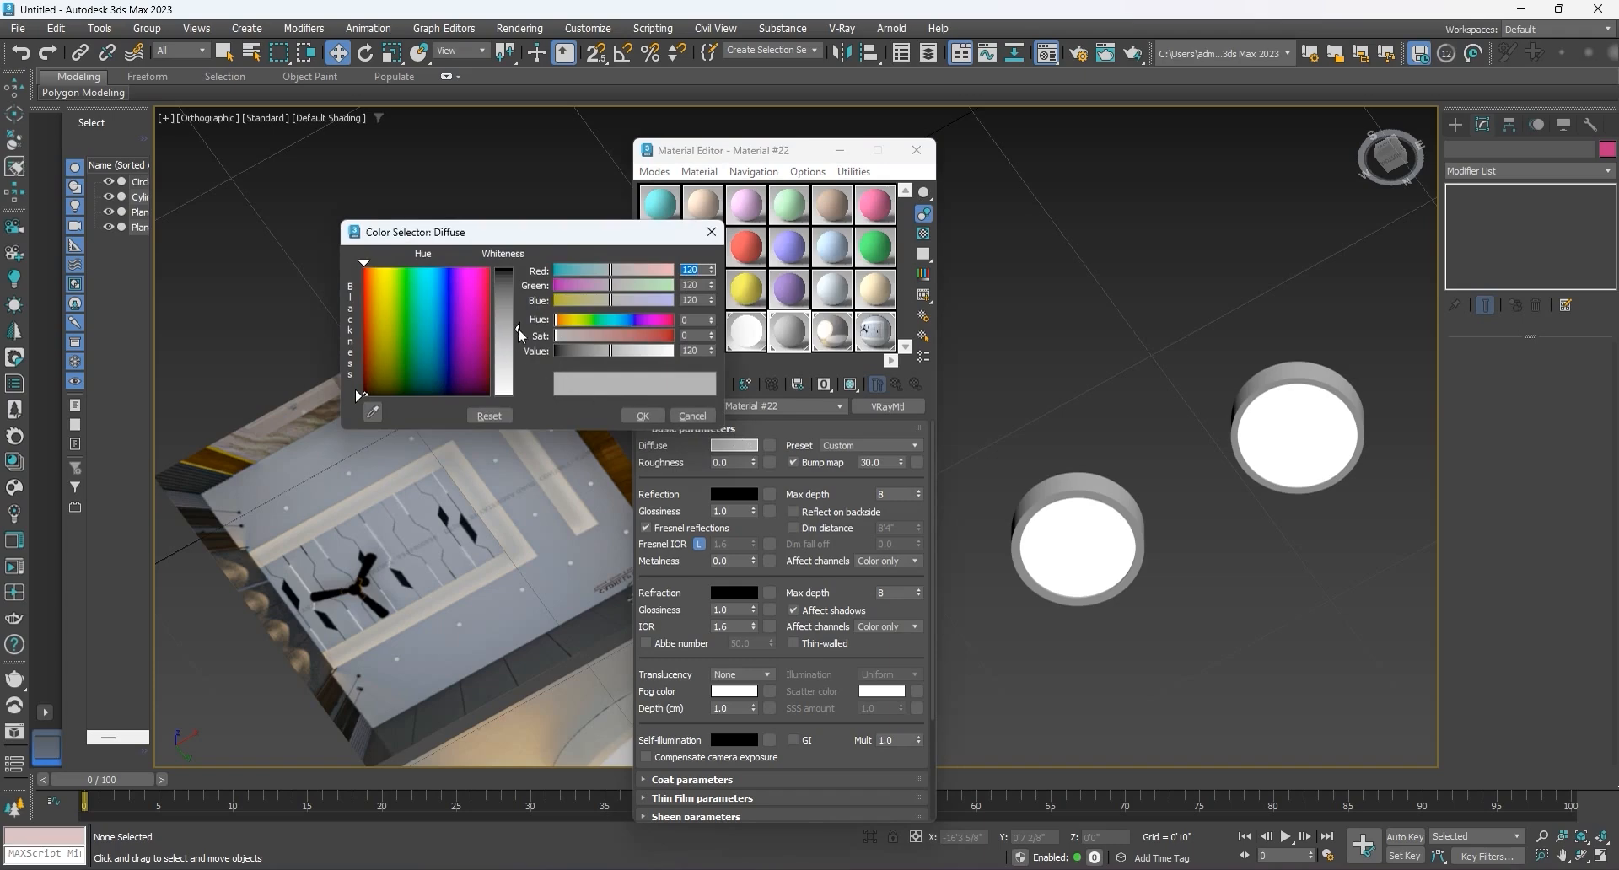
pyautogui.moveTo(518, 327); pyautogui.dragTo(518, 286)
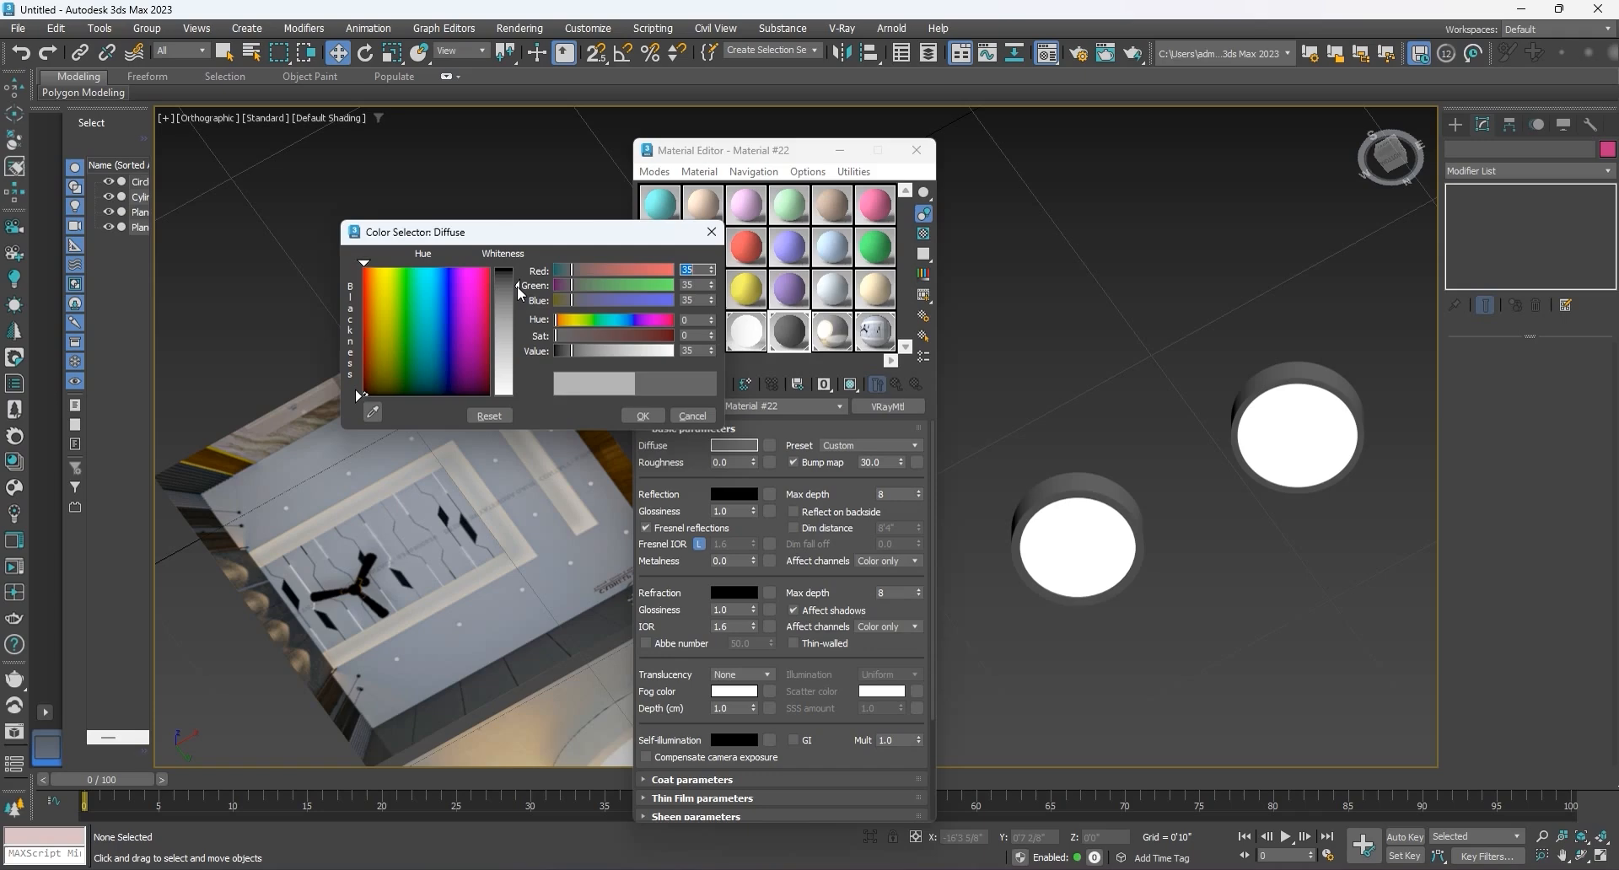
pyautogui.moveTo(518, 286); pyautogui.dragTo(516, 368)
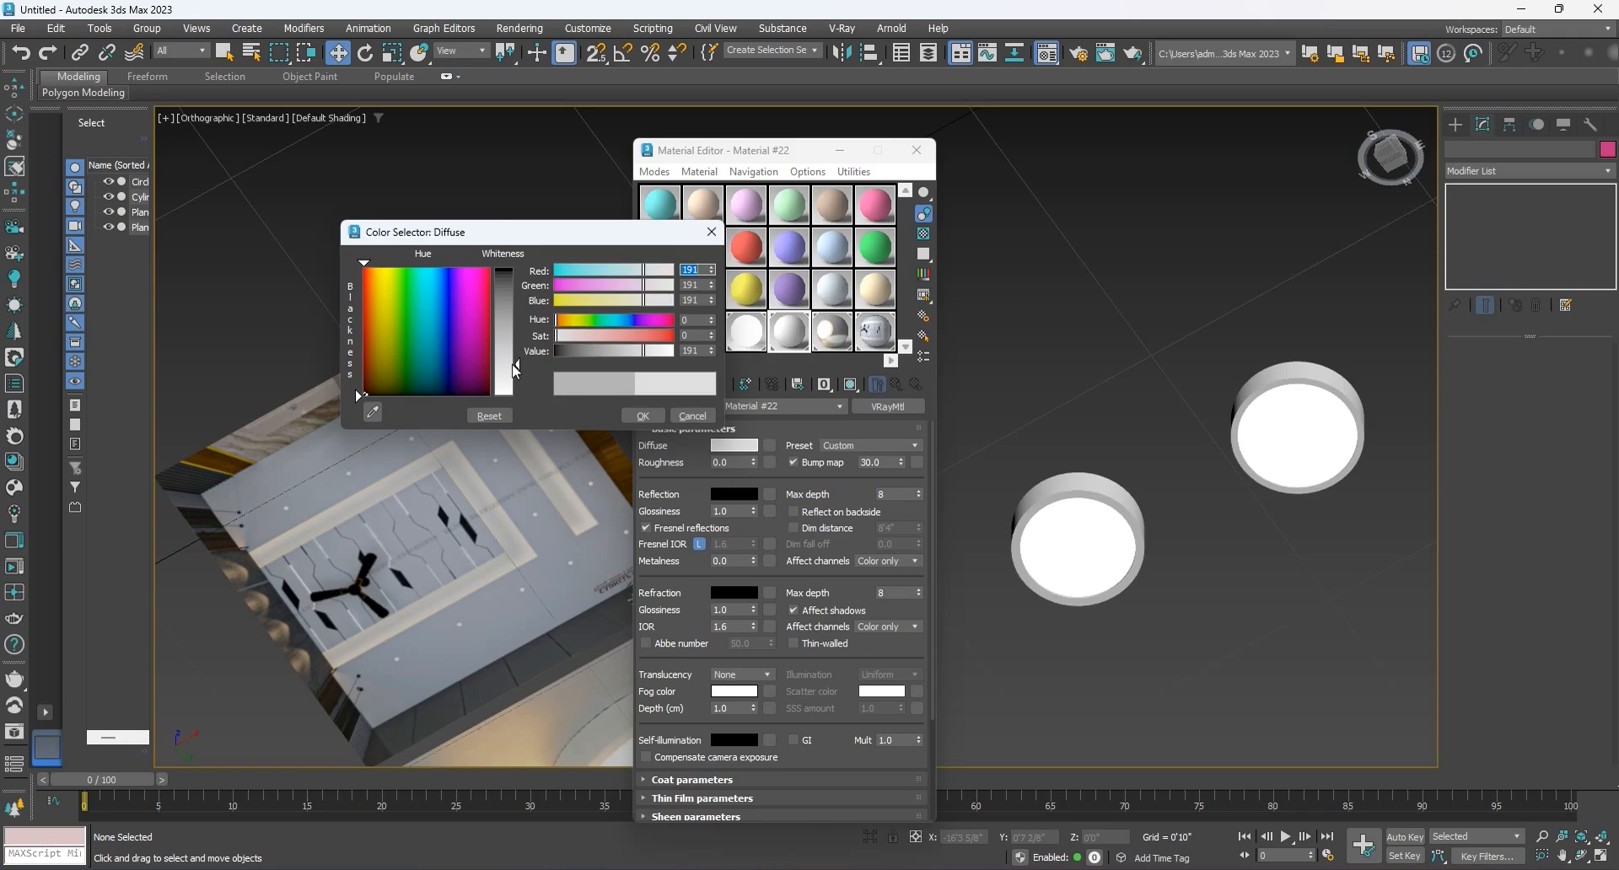
pyautogui.click(643, 416)
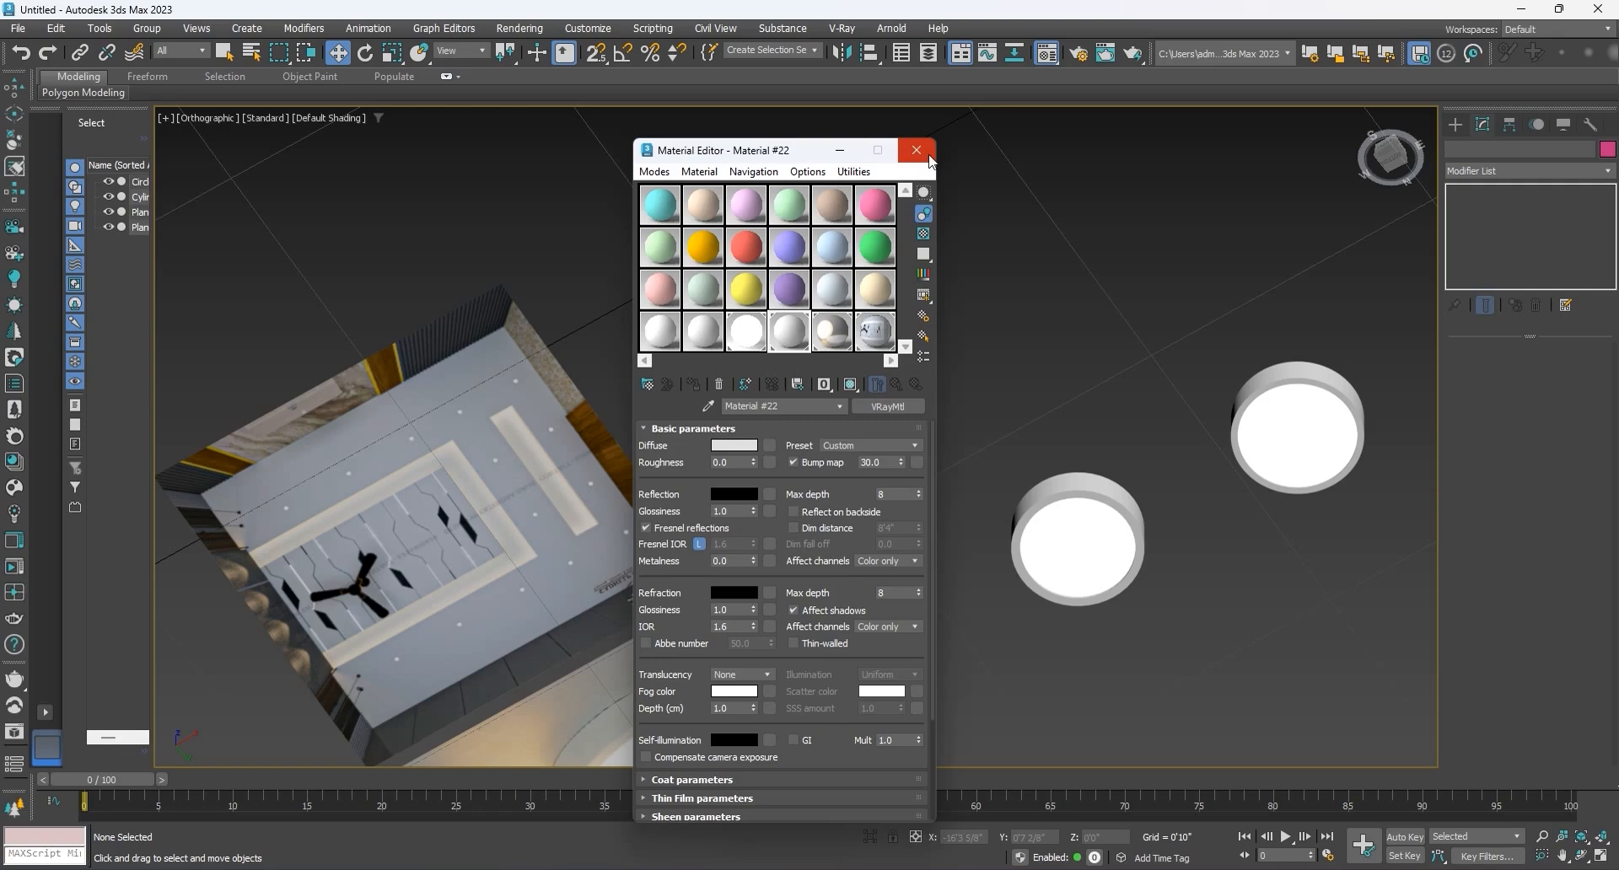
pyautogui.click(930, 159)
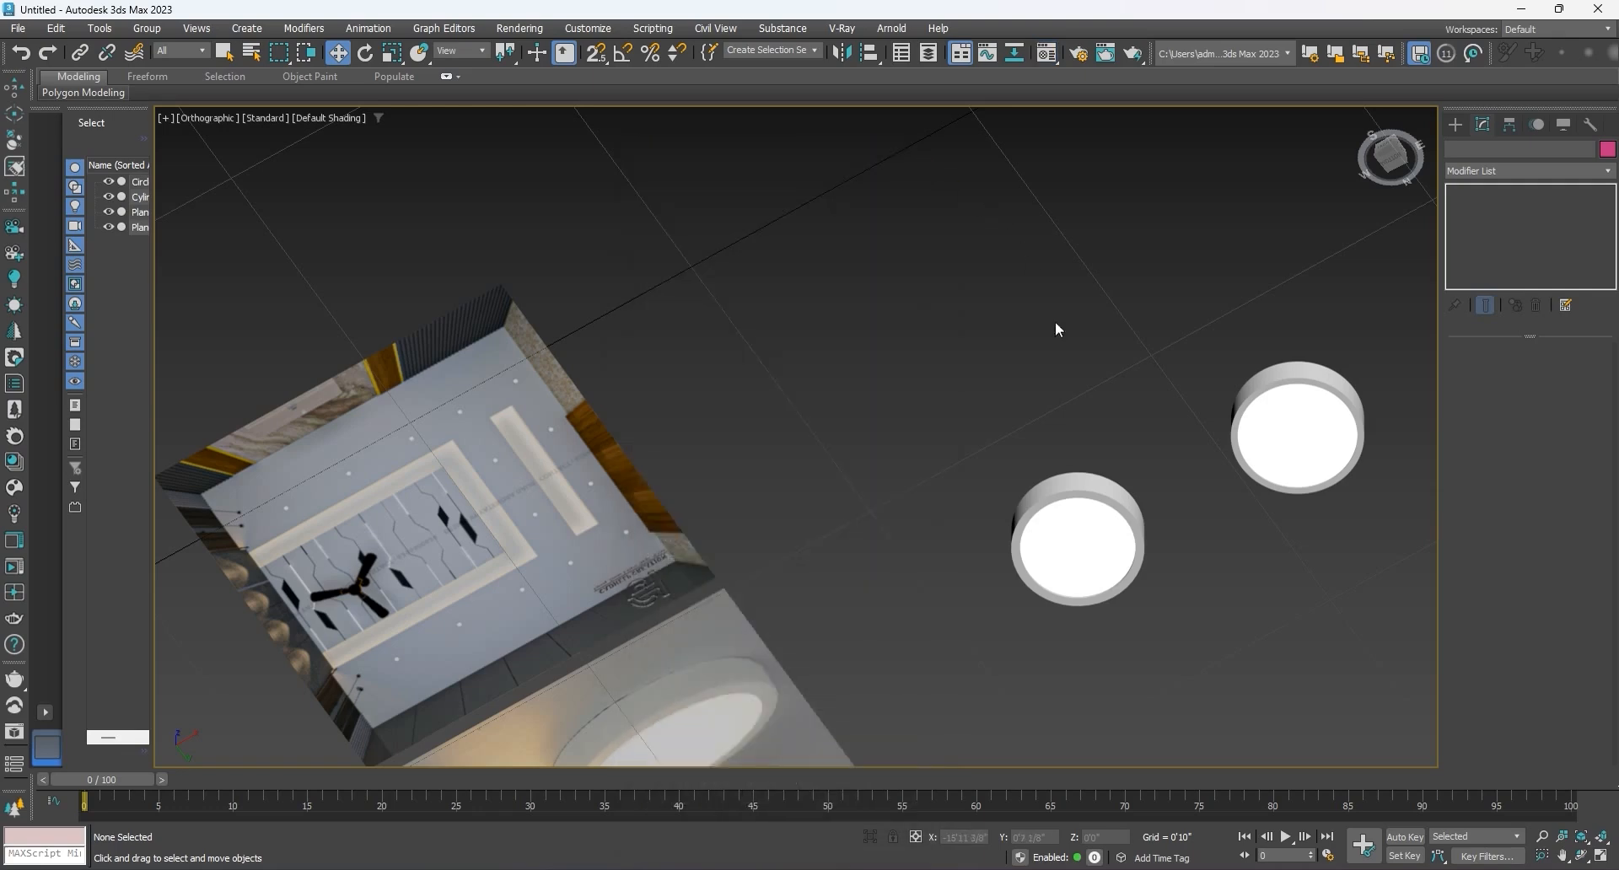
pyautogui.scroll(-3, 983, 362)
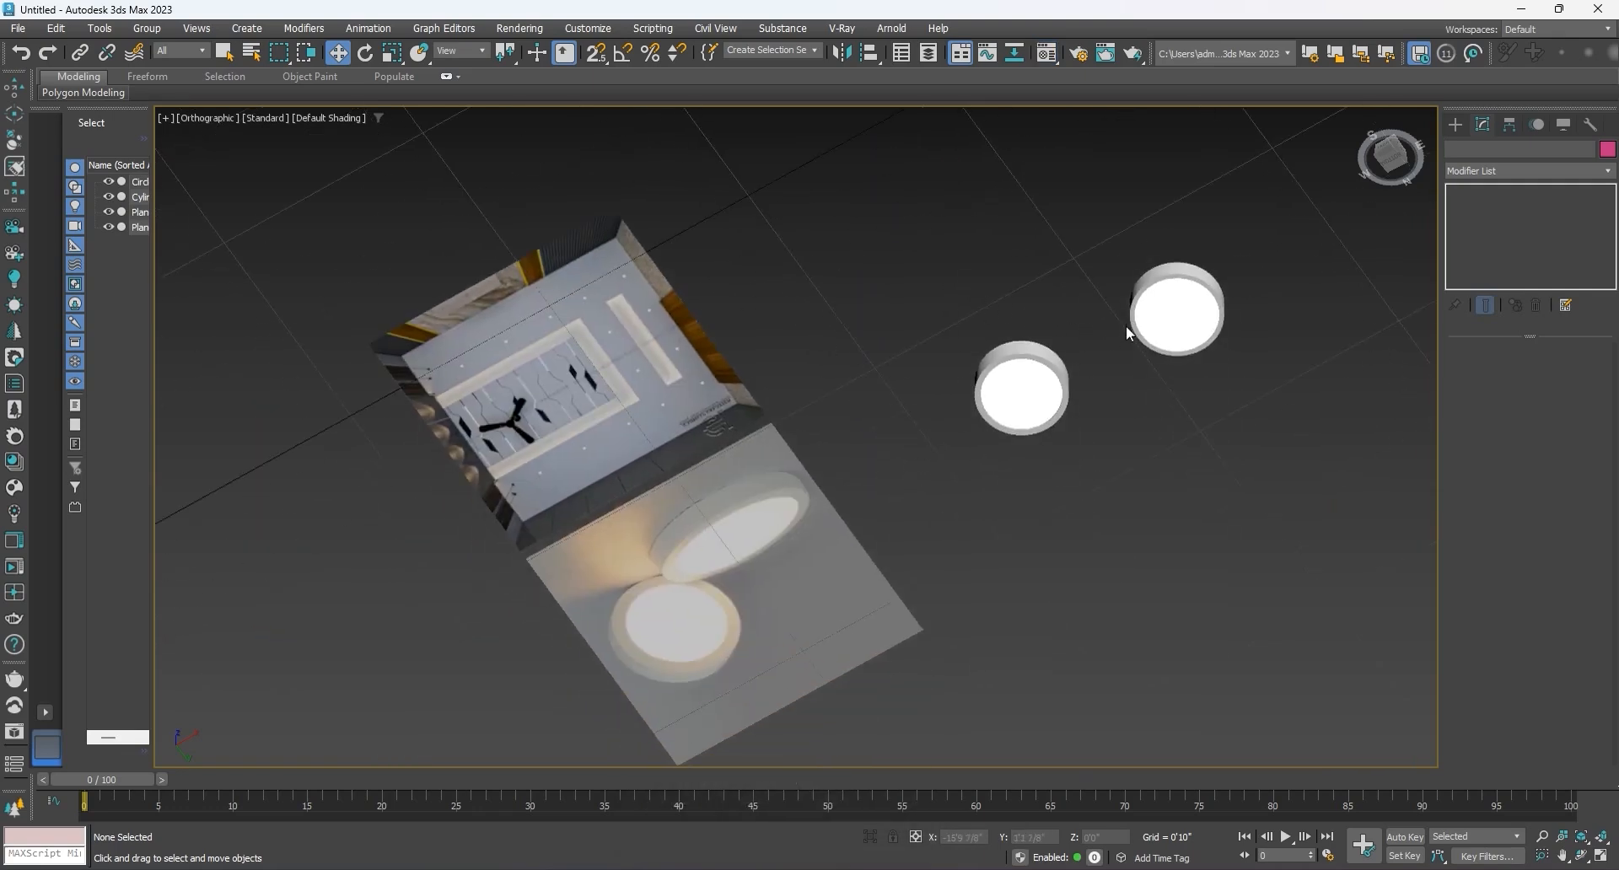
pyautogui.scroll(-1, 1096, 413)
pyautogui.keyDown('alt'); pyautogui.moveTo(1094, 418); pyautogui.dragTo(1079, 392, button='middle'); pyautogui.keyUp('alt')
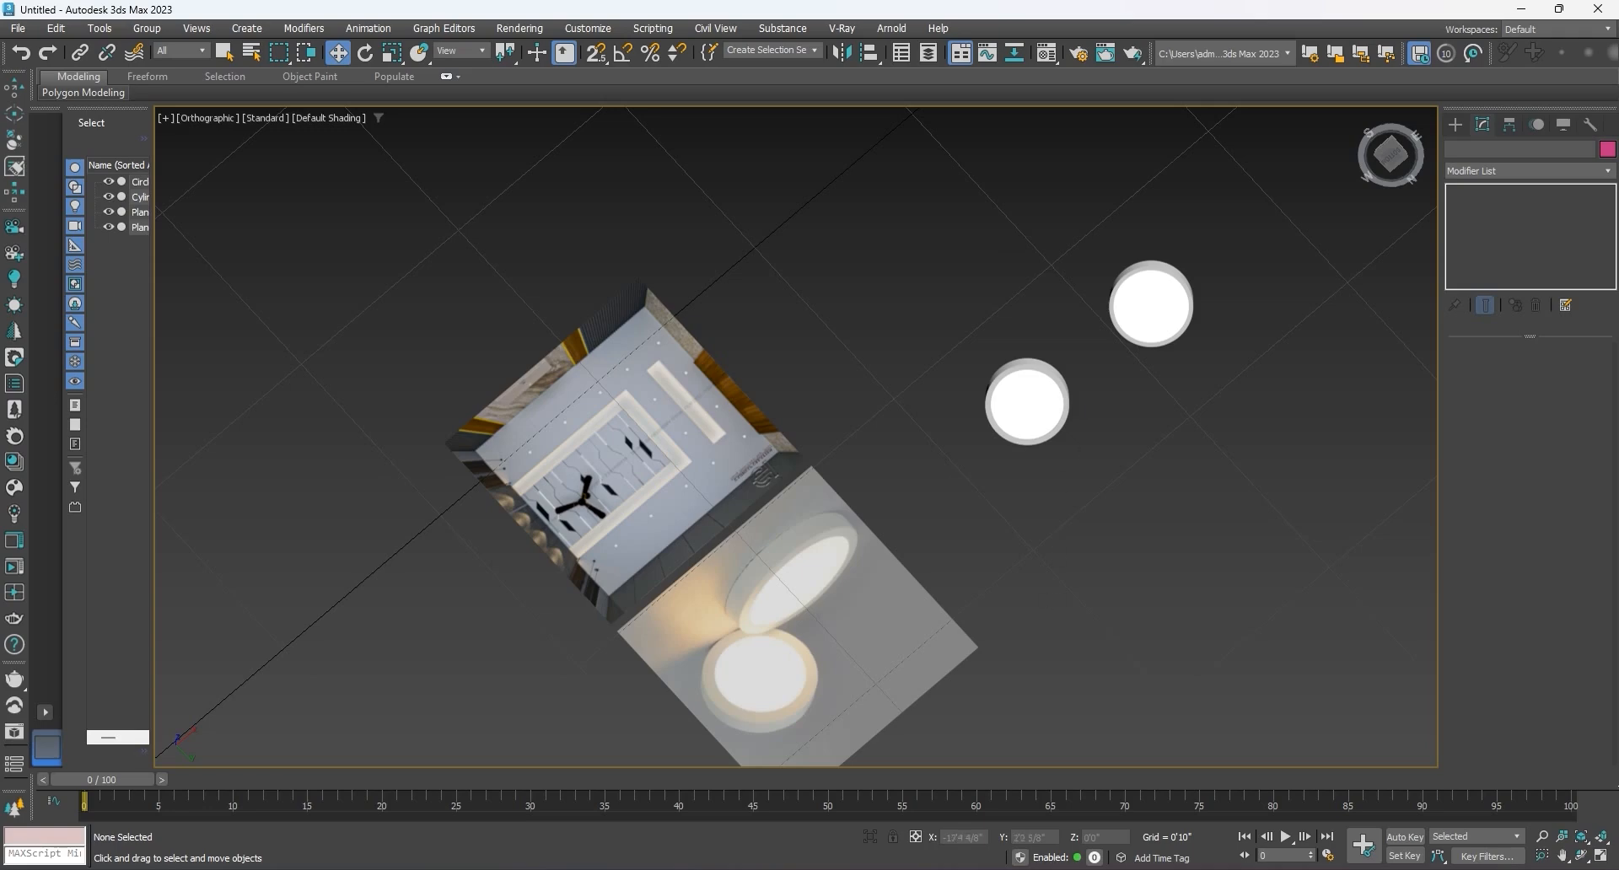
# Step: Switch to the browser to examine the 6W to 24W surface light image and Pinterest office ceilings, and return to 3ds Max
pyautogui.click(959, 869)
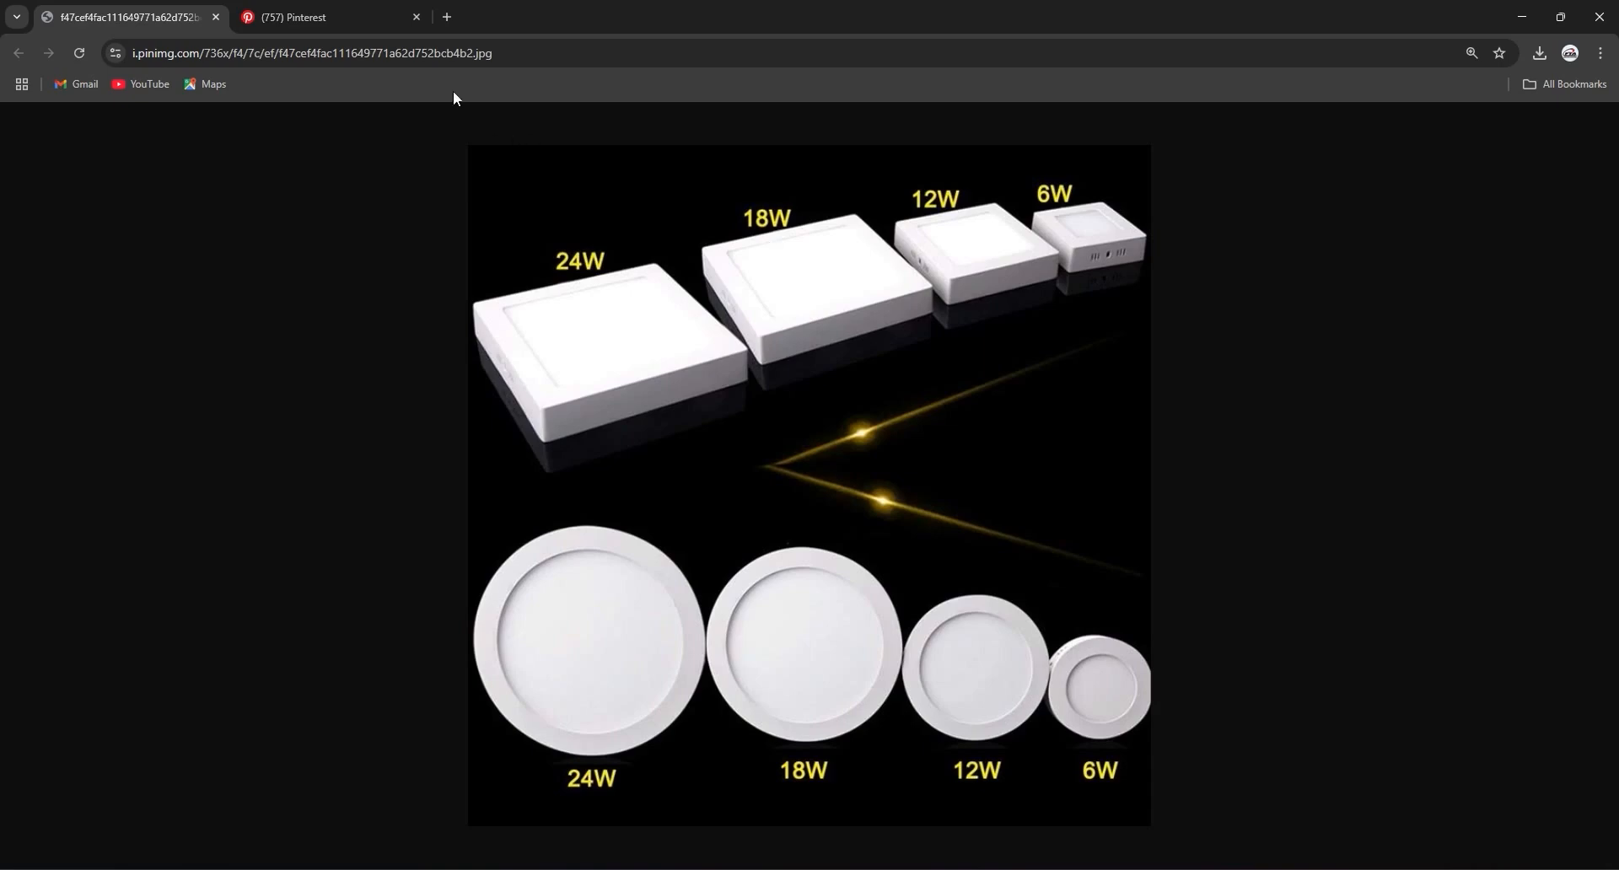
pyautogui.click(283, 12)
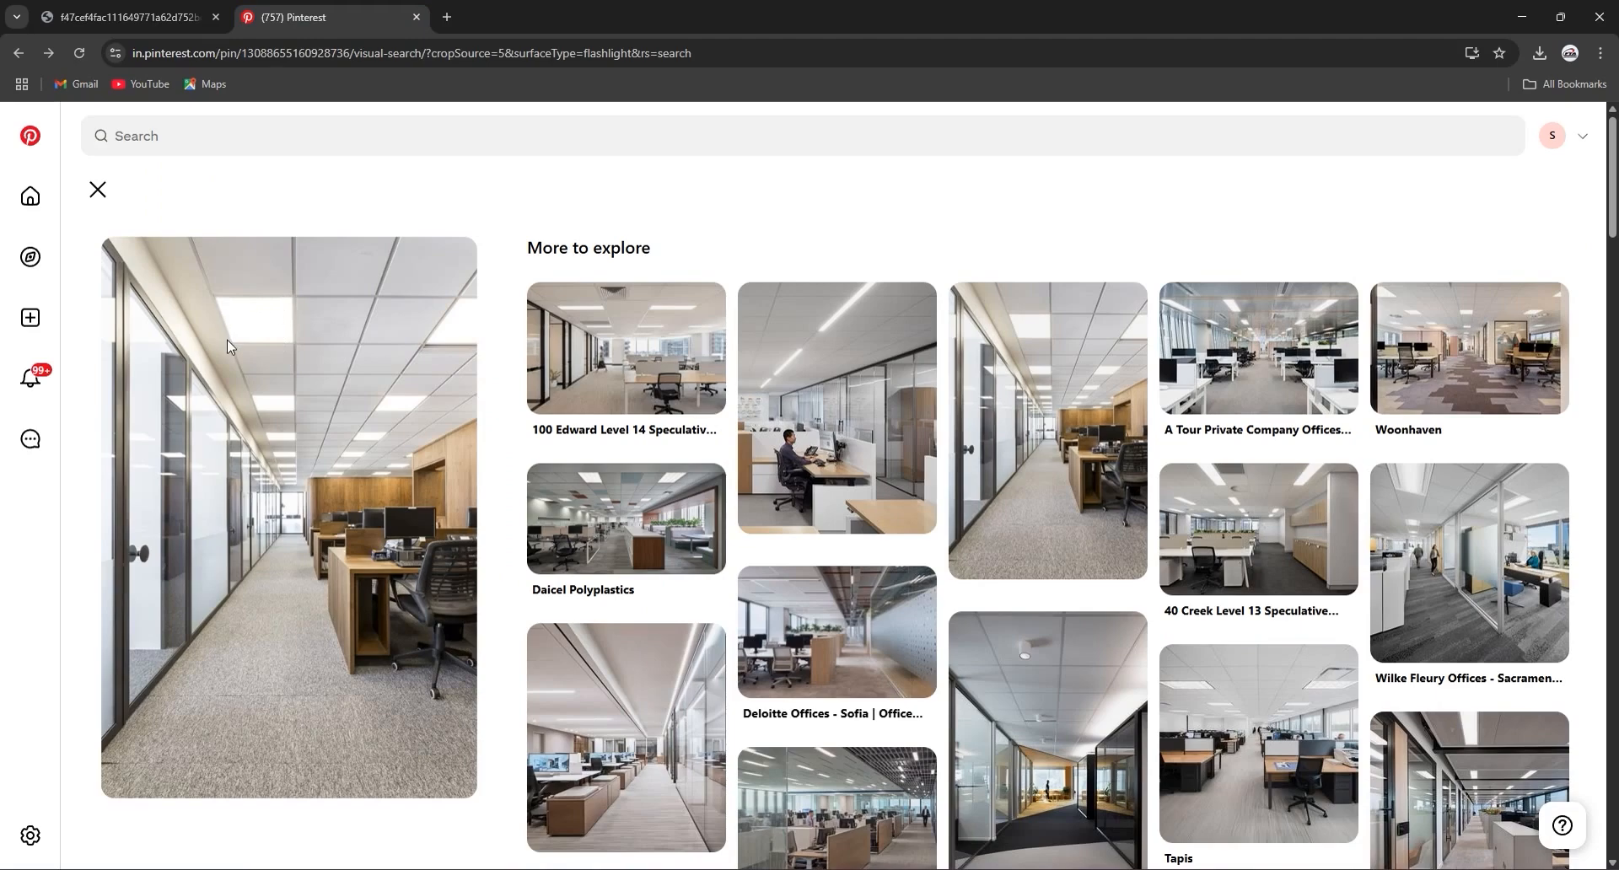
pyautogui.moveTo(628, 338)
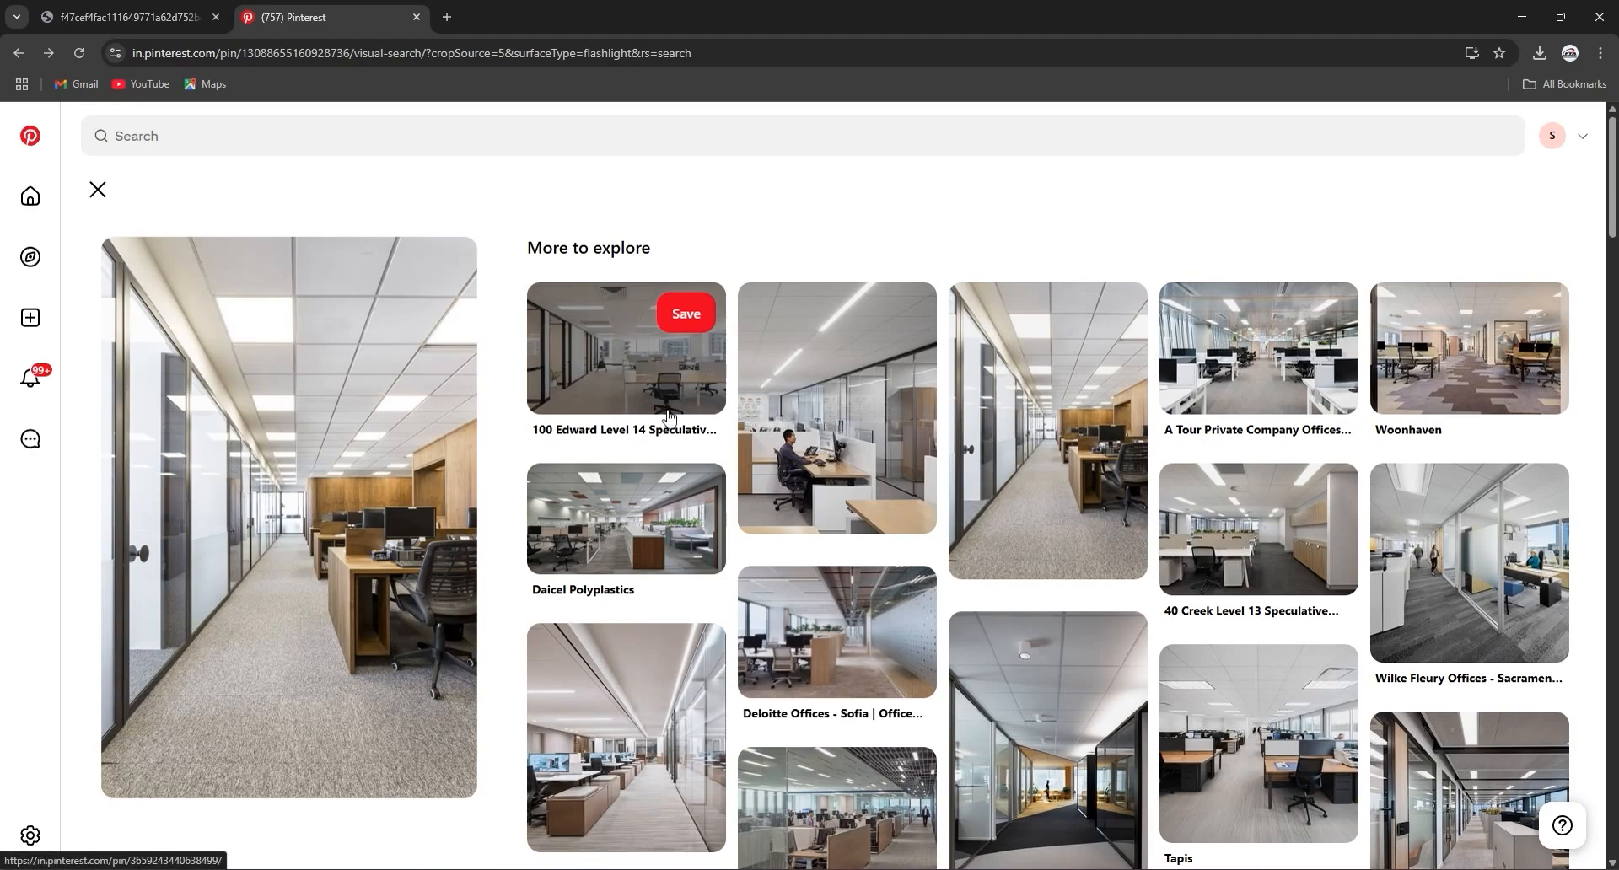
pyautogui.click(924, 869)
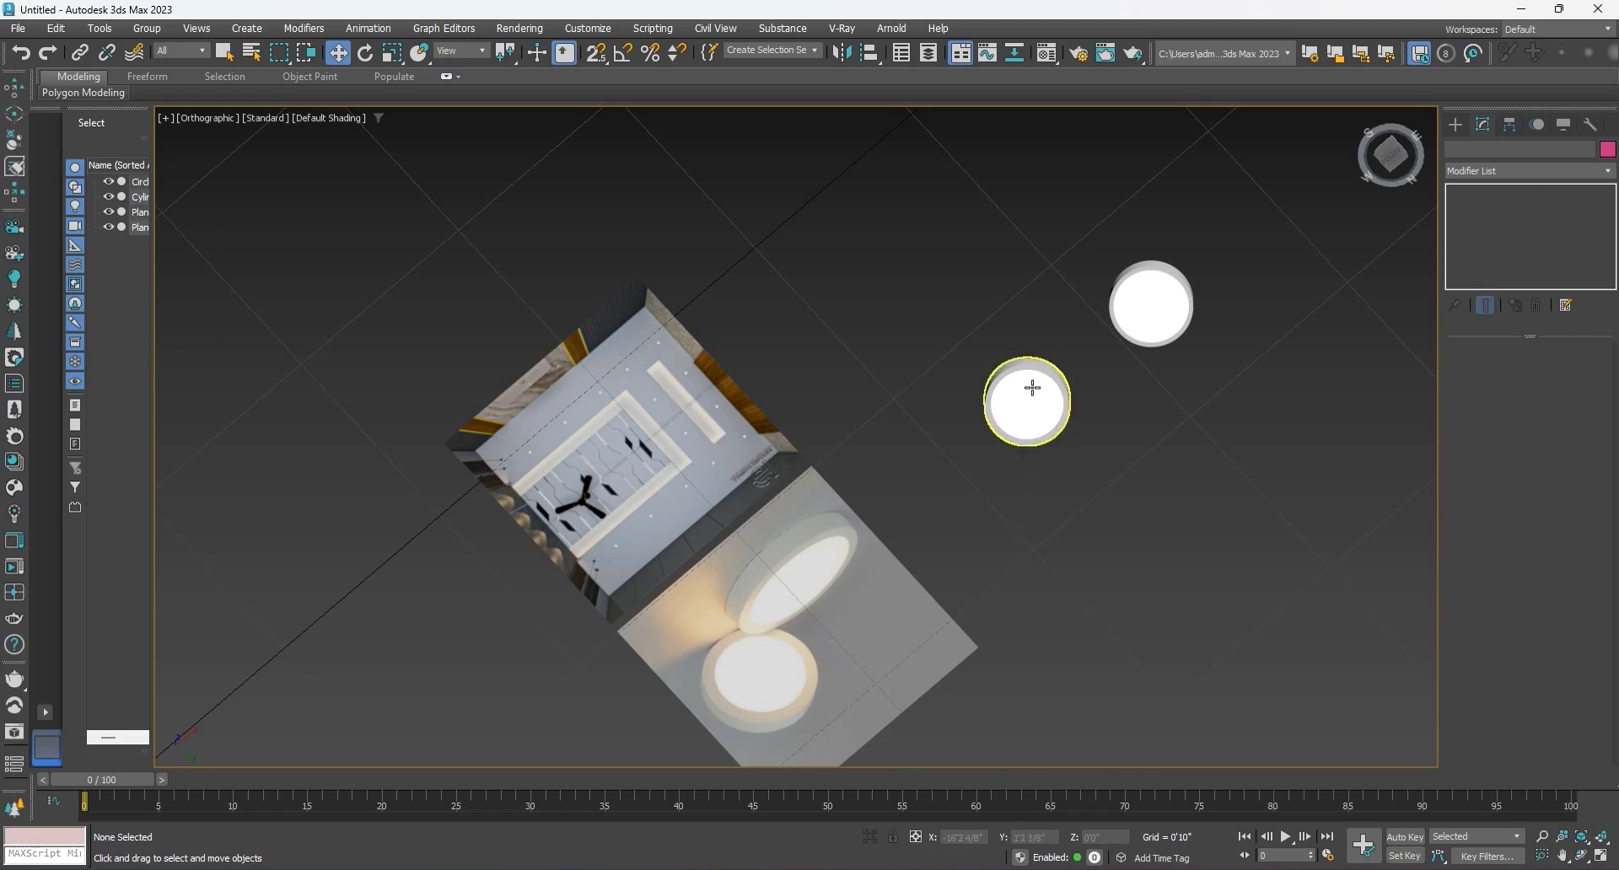